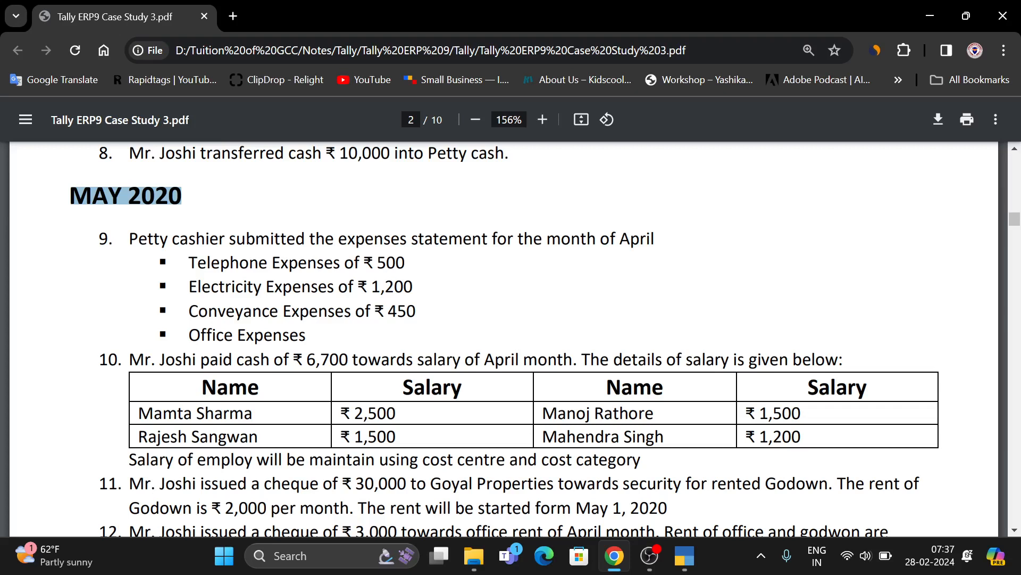
Review the petty cashier's April expense items under May 2020 in the case study, from telephone to office expenses
drag(208, 263, 280, 264)
drag(198, 286, 292, 286)
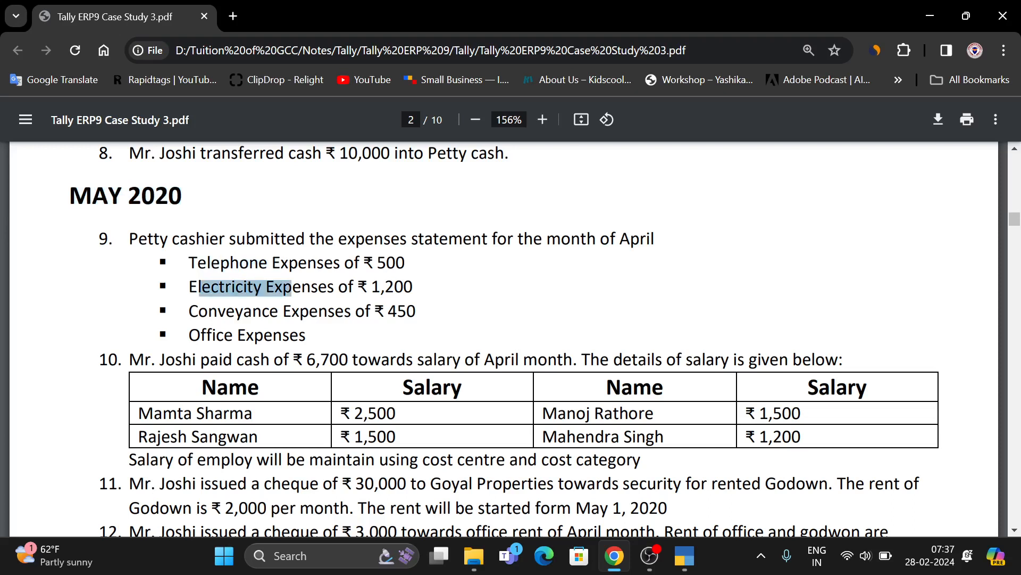
drag(198, 311, 310, 312)
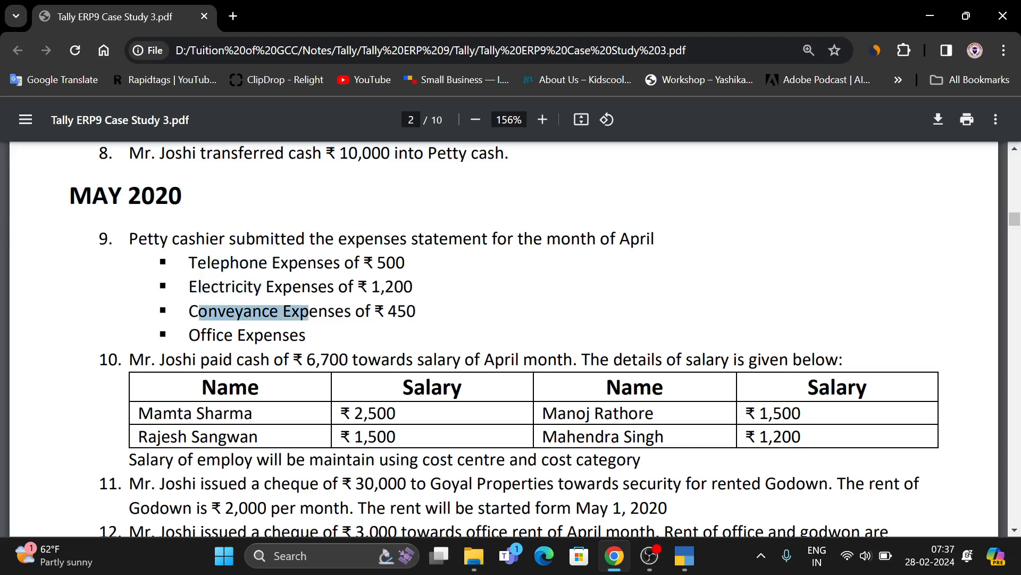
drag(206, 335, 299, 335)
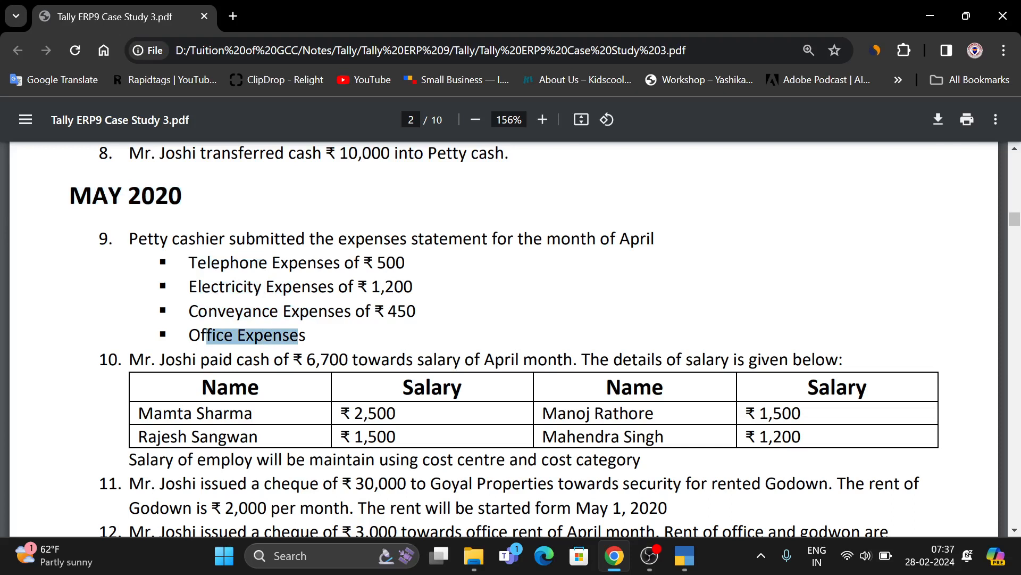
Switch to TallyPrime and open a new payment voucher for the petty cash expenses in the Case Study 3 company
key(alt+Tab)
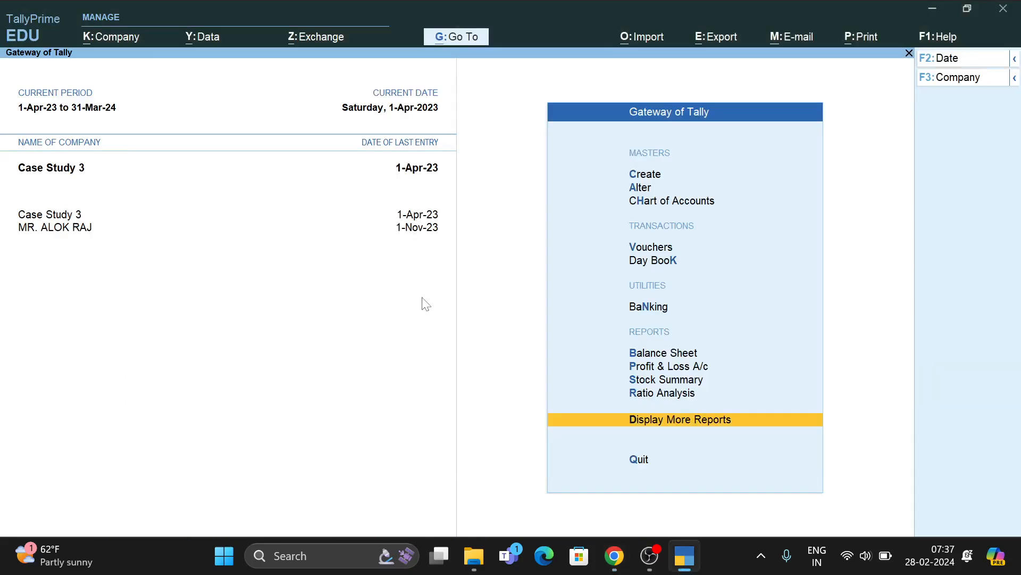
key(v)
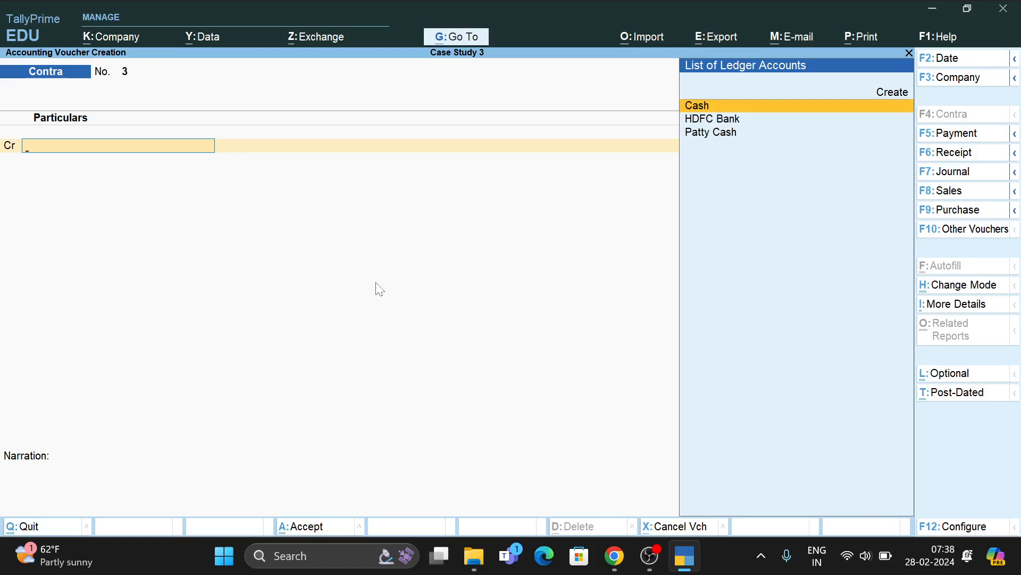
key(alt+Tab)
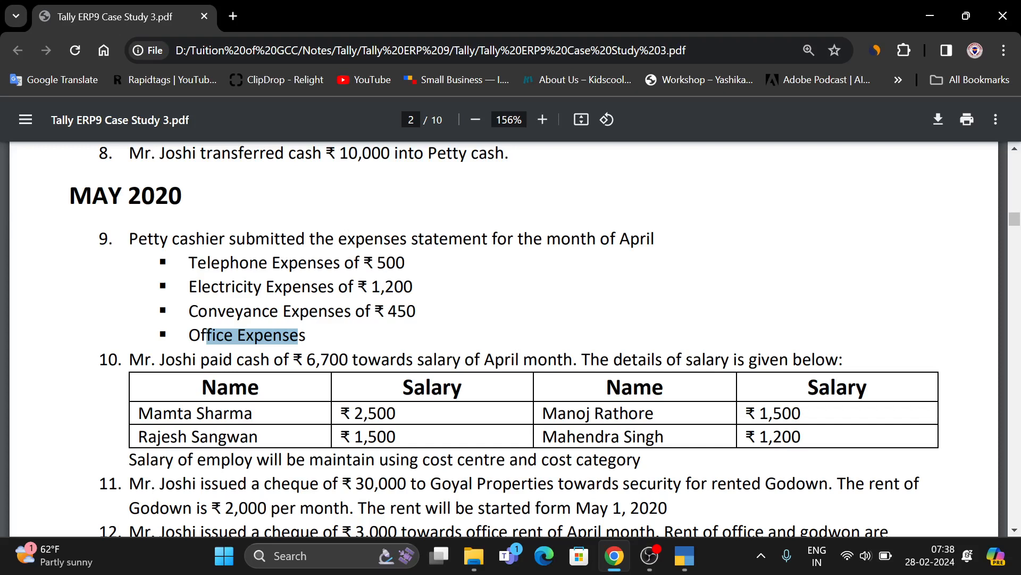
key(alt)
key(alt+Tab)
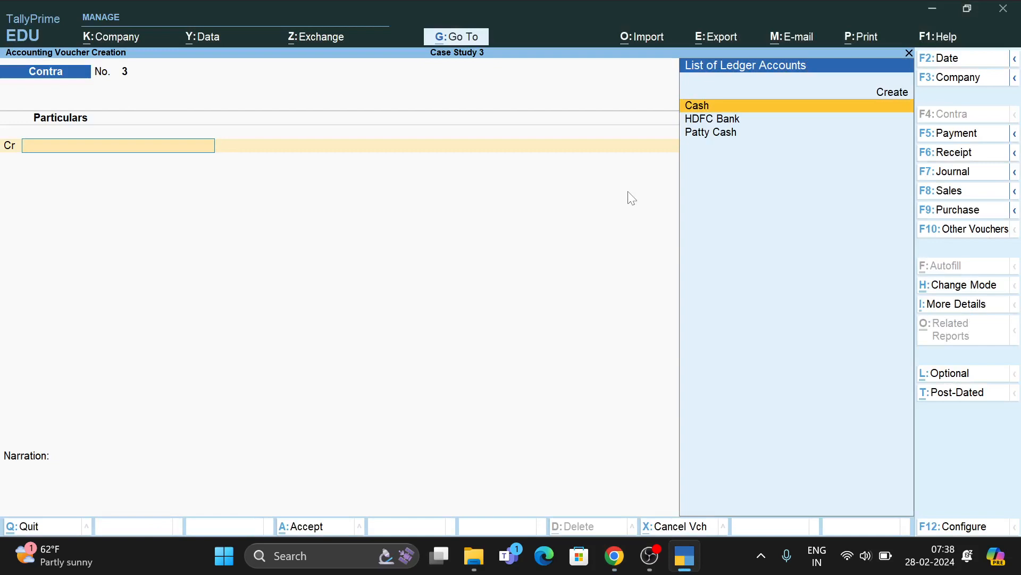
key(F5)
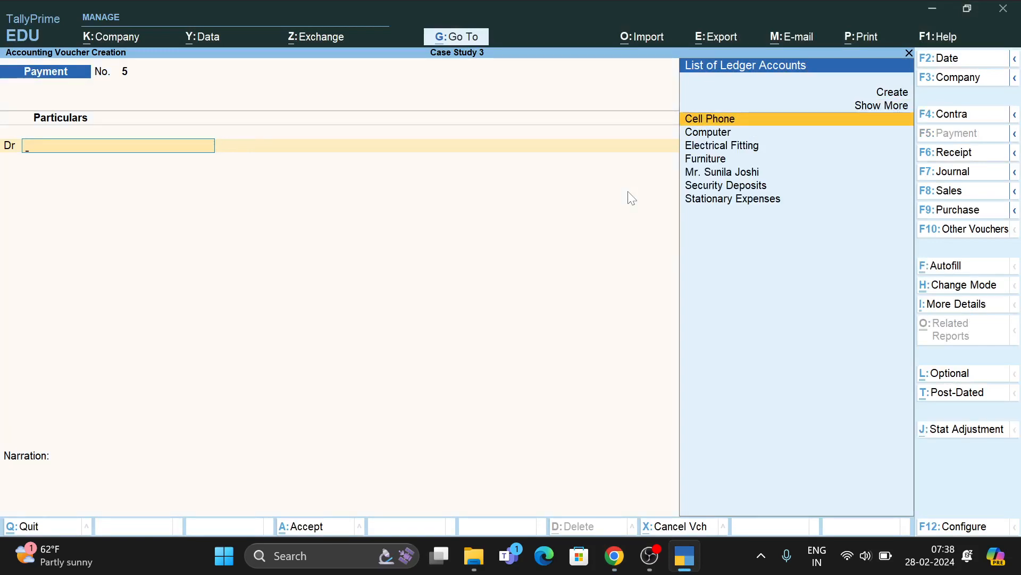
Start a new ledger named Telephone Expenses for the first debit line of the payment voucher
key(alt+c)
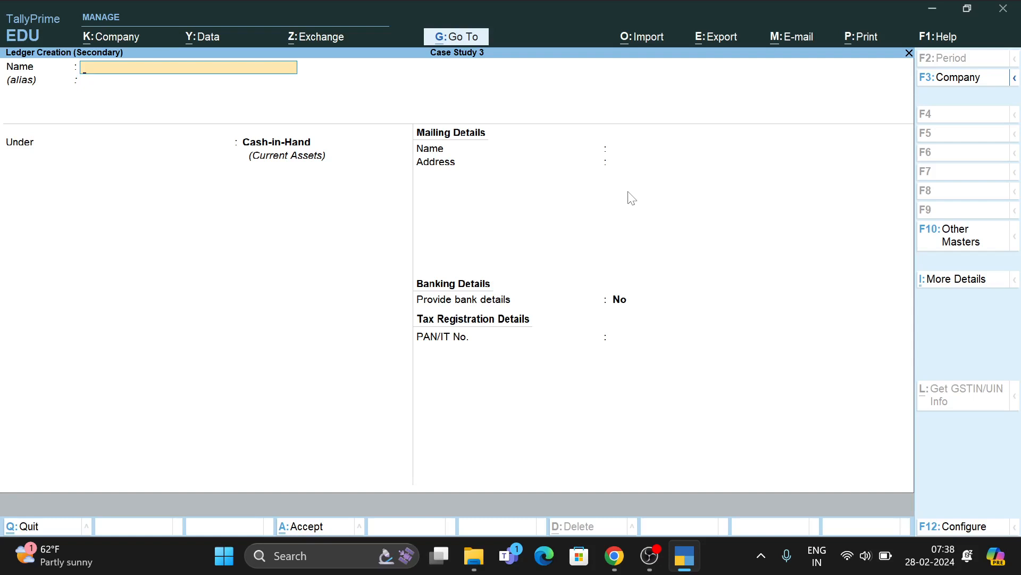
text(elephone Expenses o)
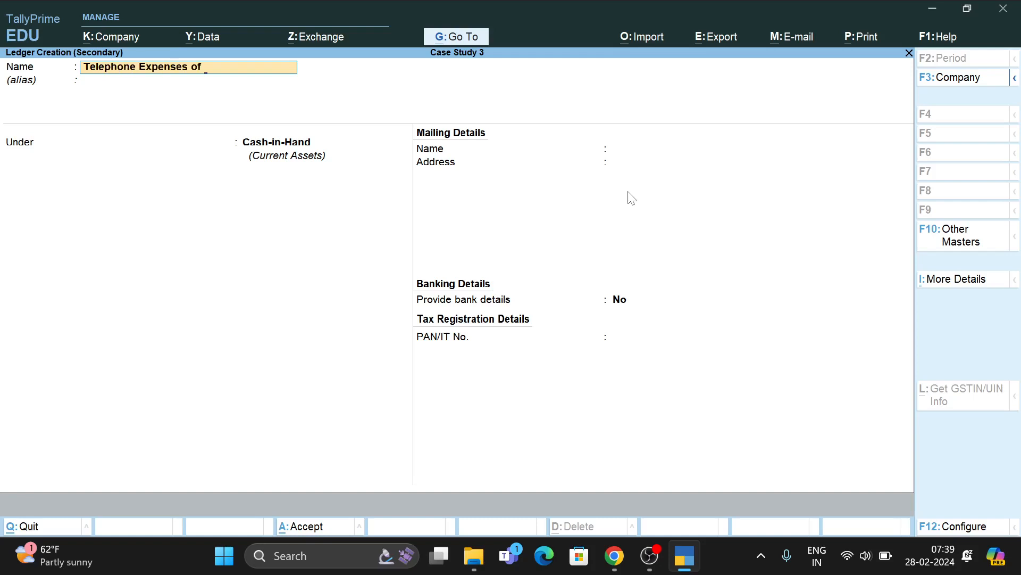
key(BackSpace)
key(Return)
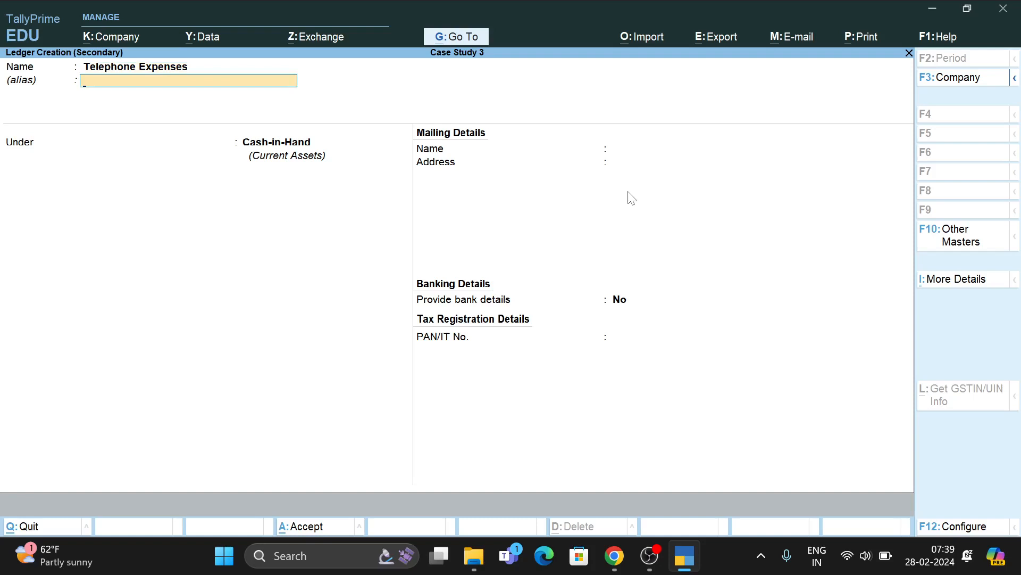
key(Return)
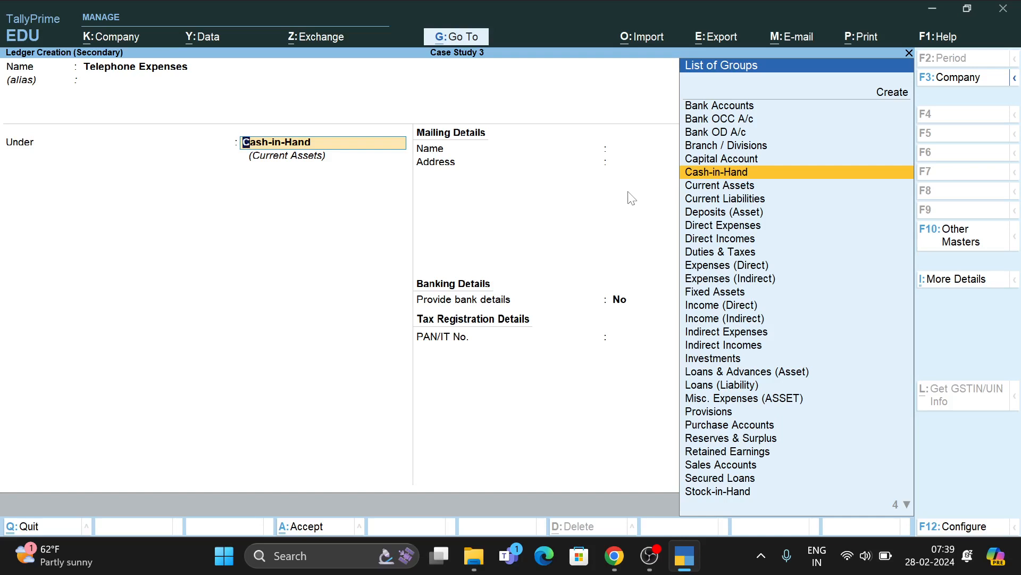
Save the Telephone Expenses ledger under the Indirect Incomes group and debit it 500 in the voucher
text(In)
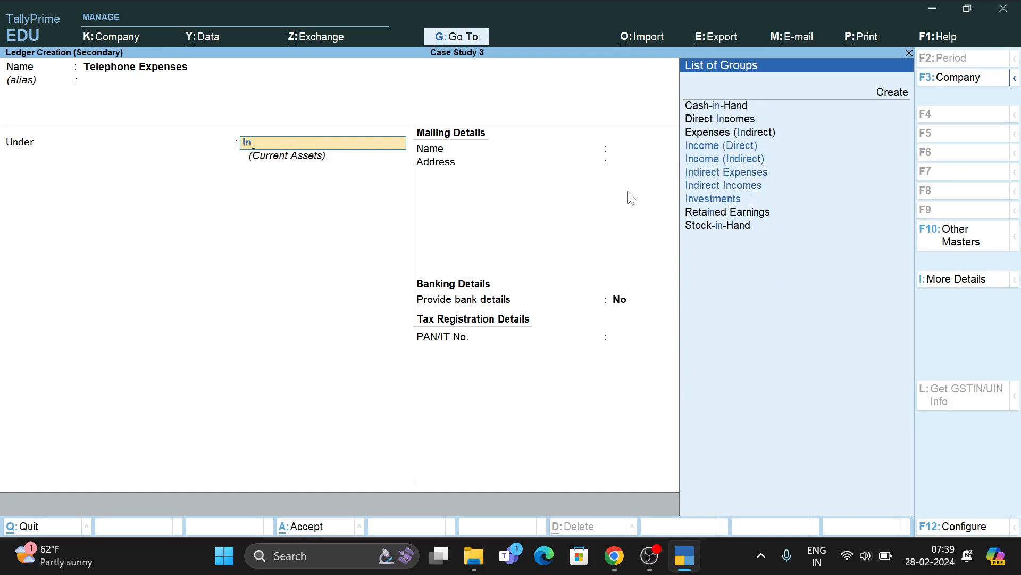
key(Down)
key(Down)
key(Down)
key(Down)
key(Return)
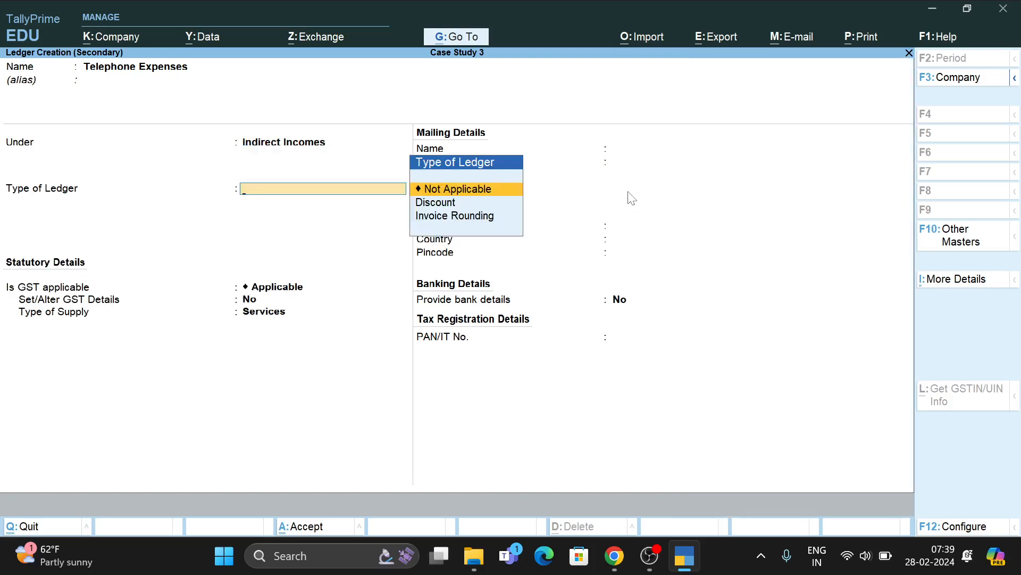
key(ctrl+a)
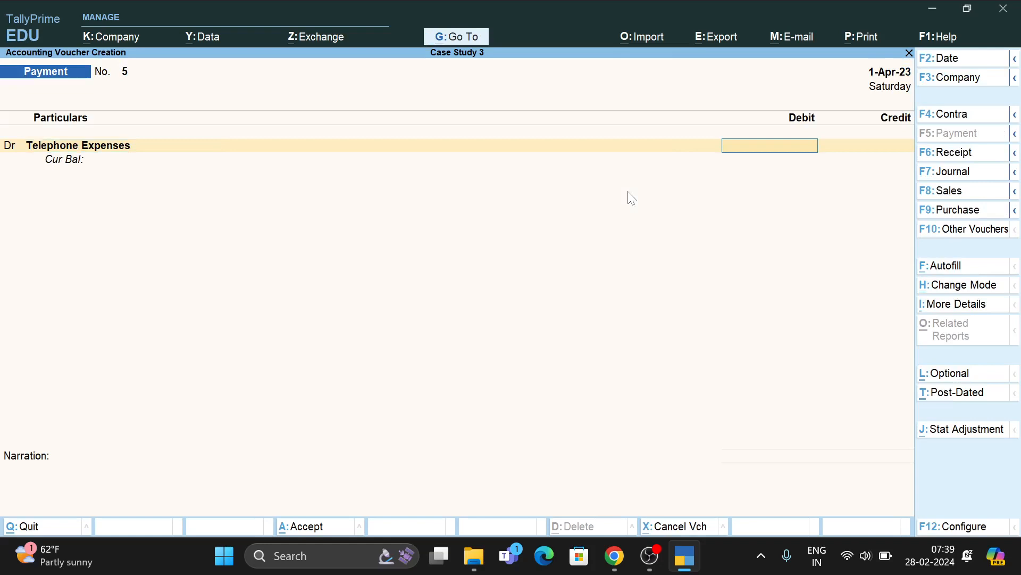
text(500)
key(Return)
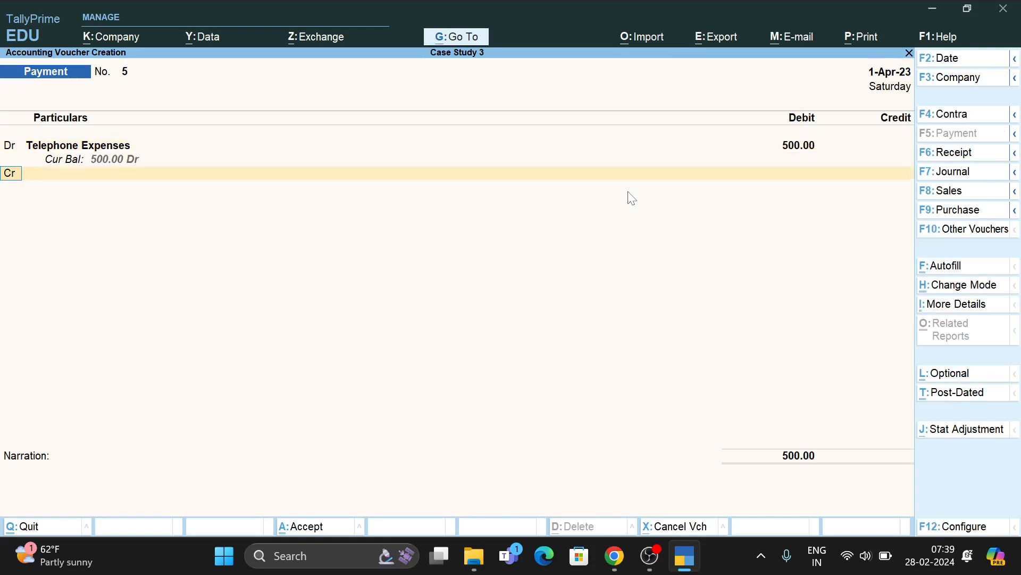
Add a second debit line with a new ledger named Eletricity Expenses, keeping the Indirect Incomes group
text(d)
key(Return)
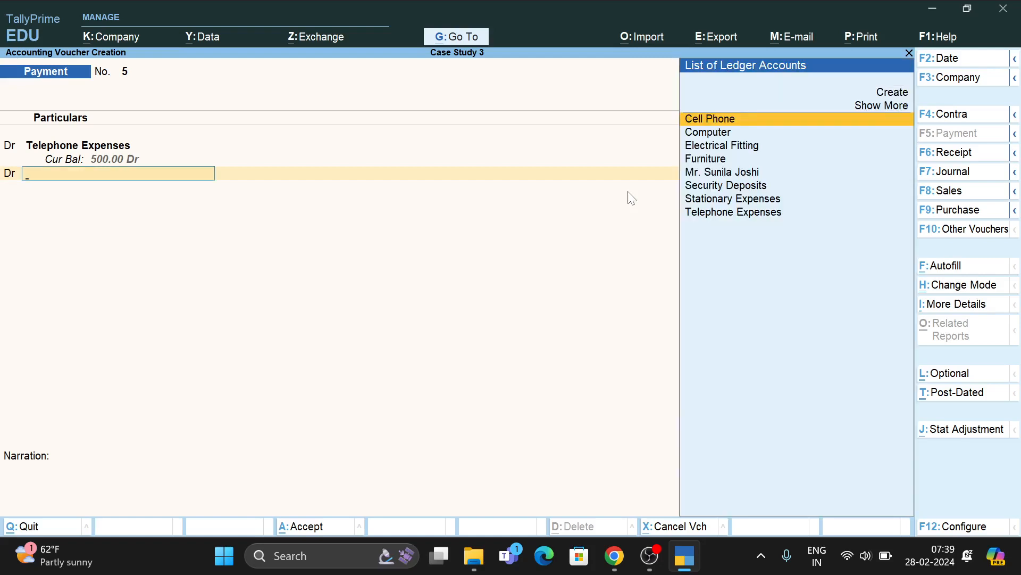
text(E)
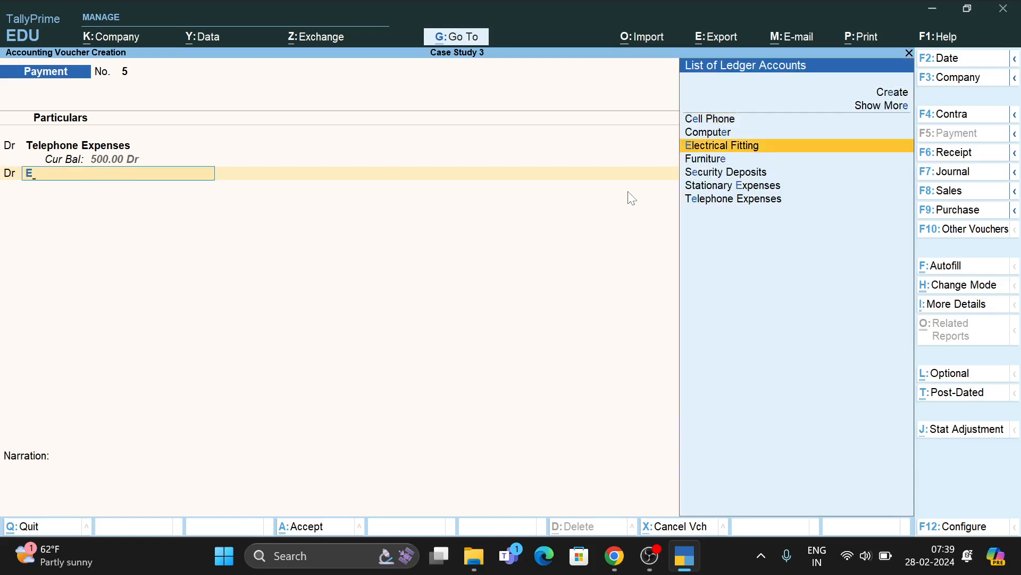
key(BackSpace)
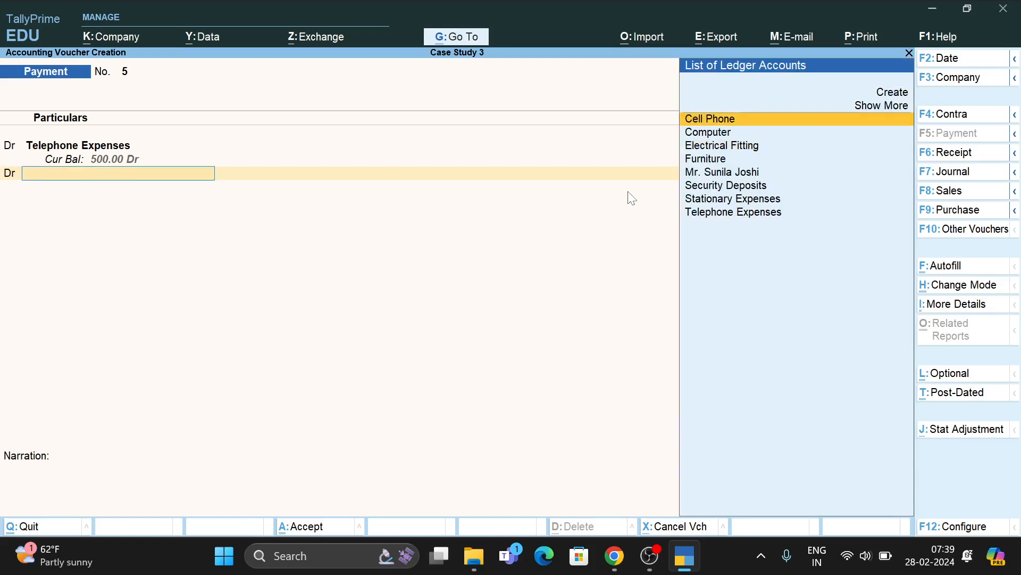
key(alt+c)
text(E)
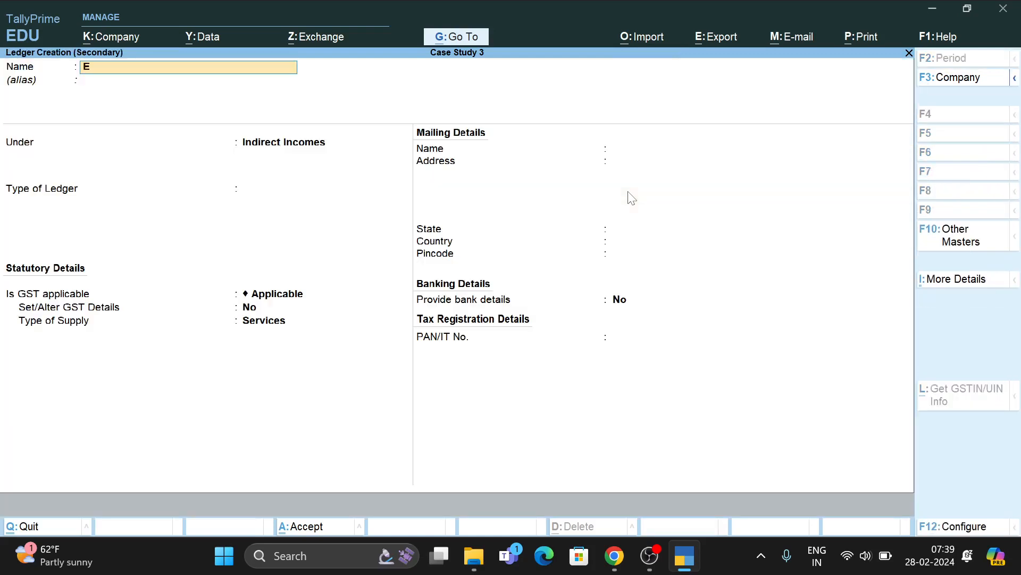
text(letricity Expenses)
key(Return)
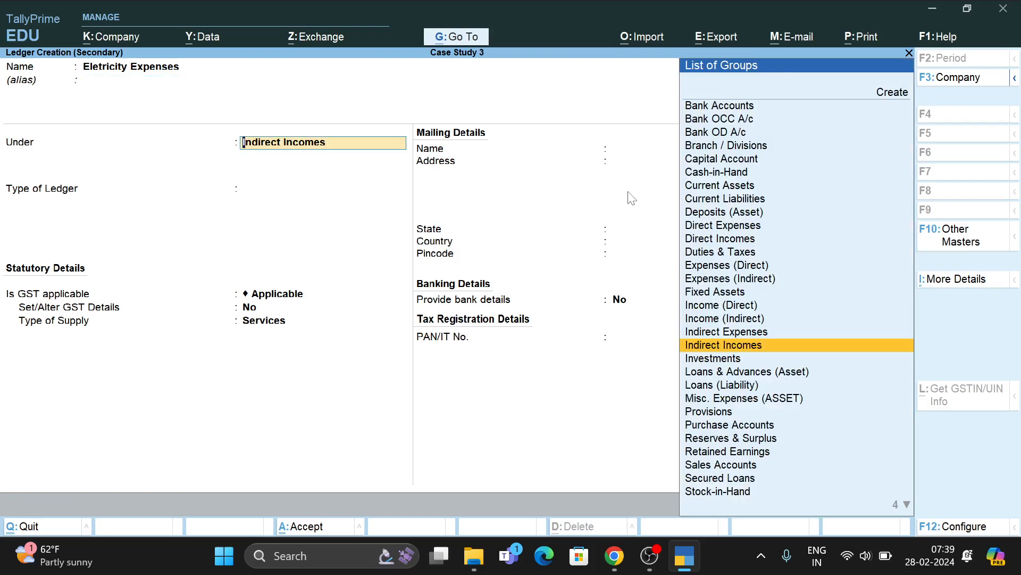
key(ctrl+a)
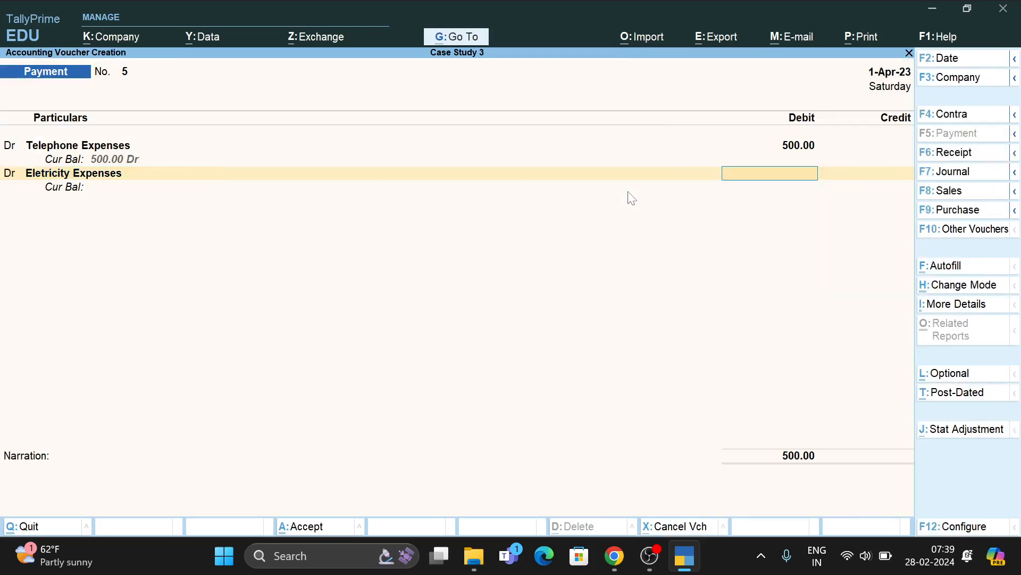
Enter 12000 as the debit amount for Eletricity Expenses
text(15)
key(BackSpace)
text(2000)
key(Return)
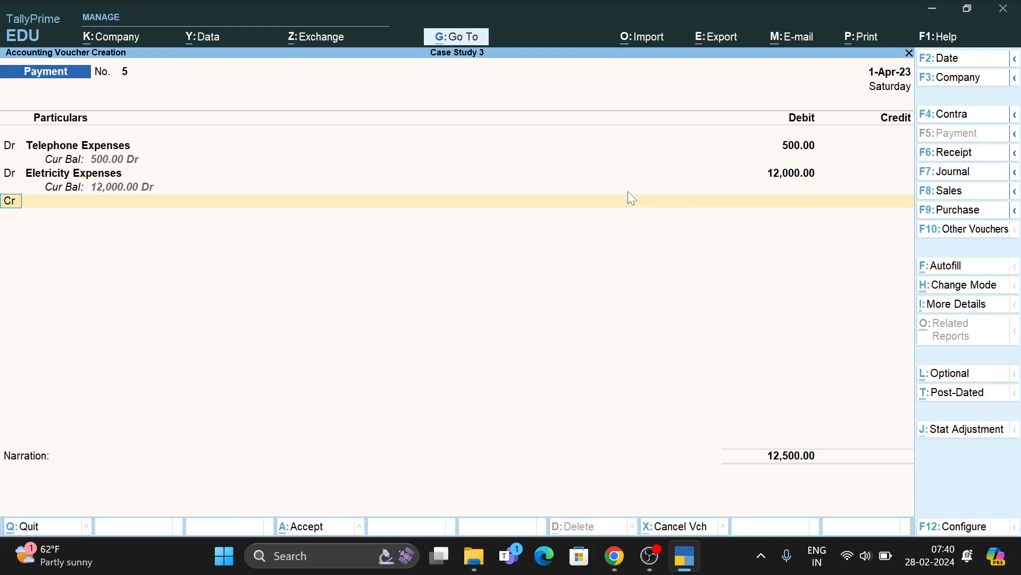
Add a third debit line with a new ledger named Conveyance Expenses, keeping the Indirect Incomes group
key(d)
key(Return)
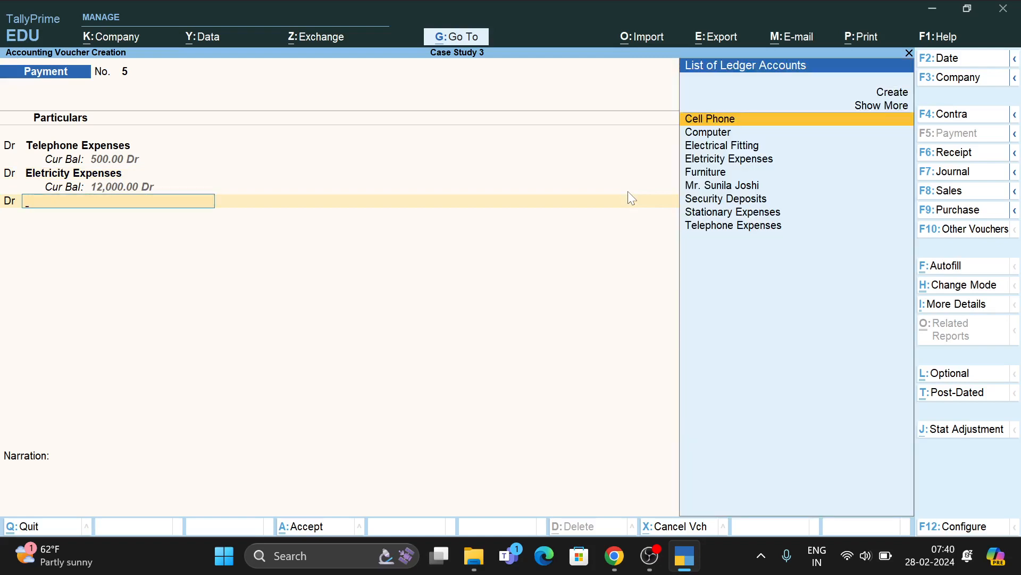
text(Con)
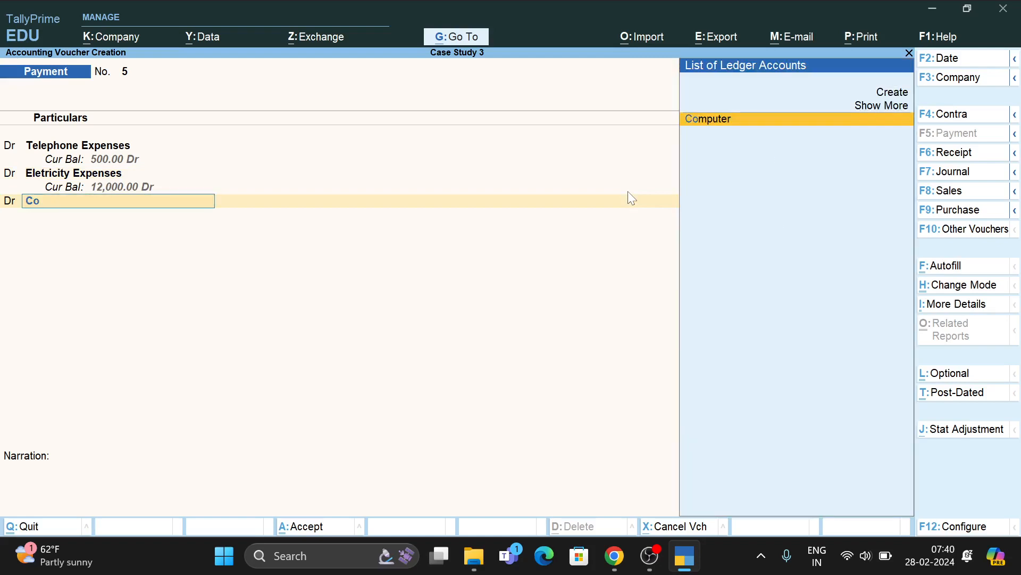
key(BackSpace)
key(BackSpace)
key(BackSpace)
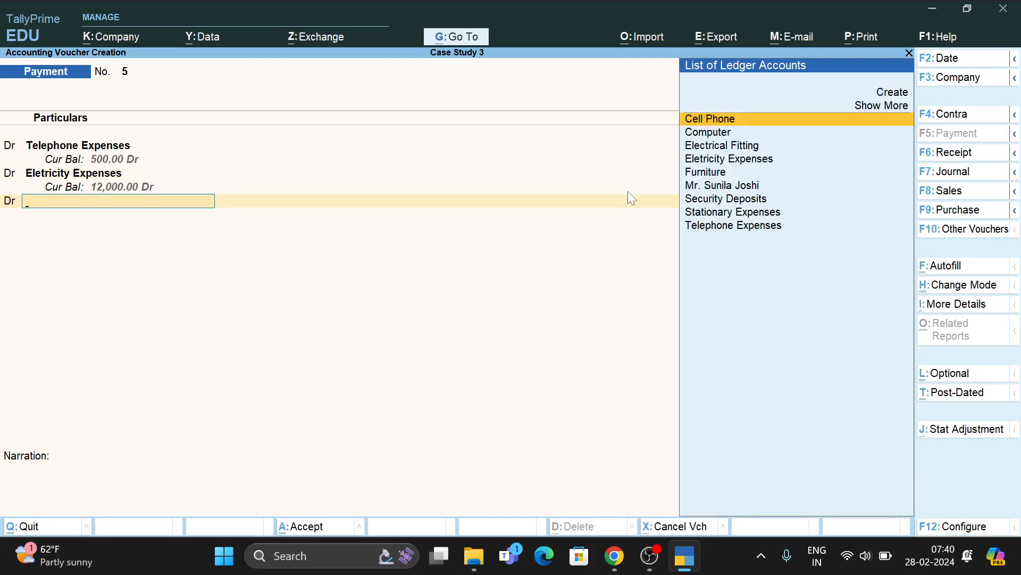
key(alt+c)
text(C)
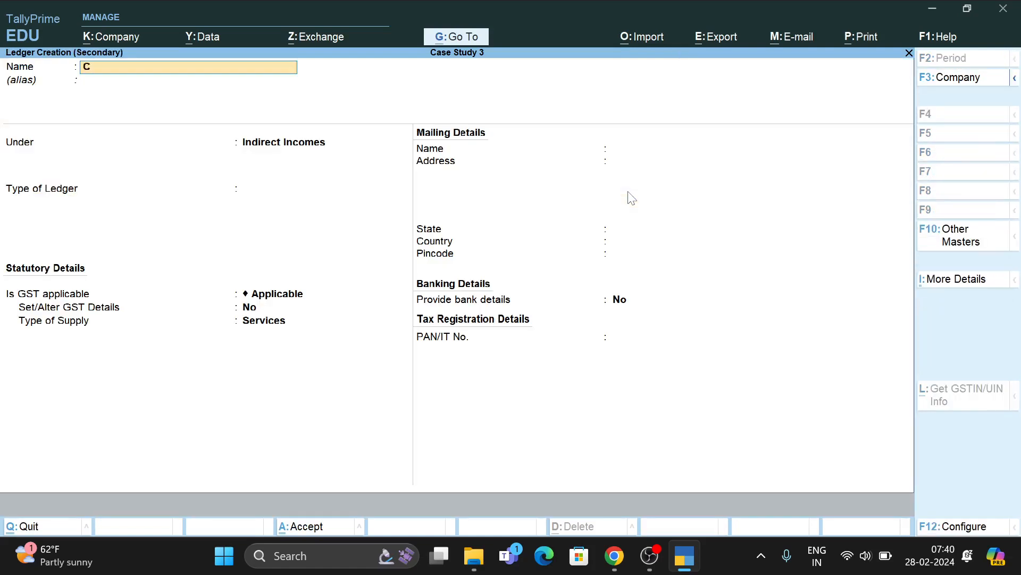
text(onveyance Expenses)
key(Return)
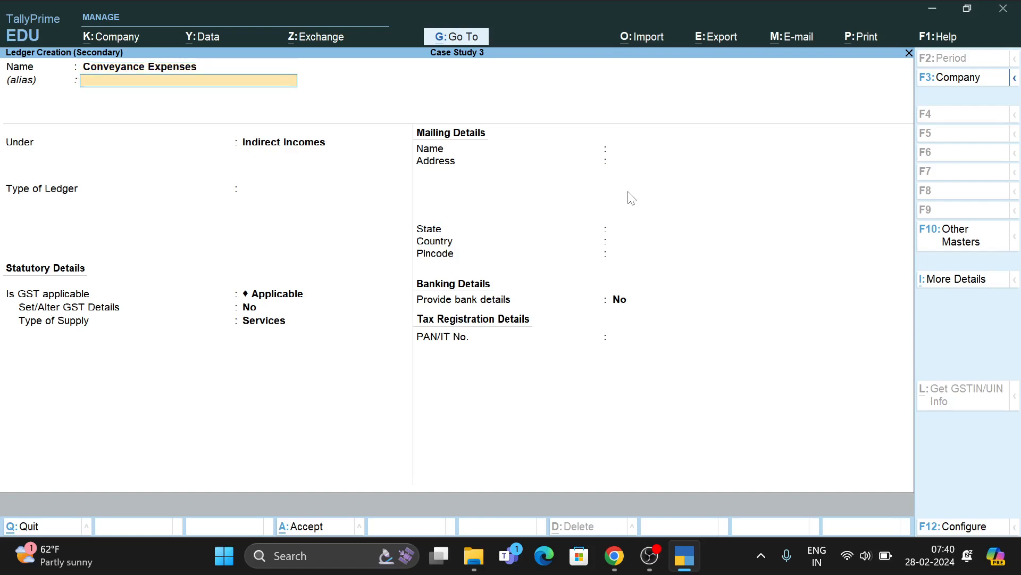
key(Return)
key(ctrl+a)
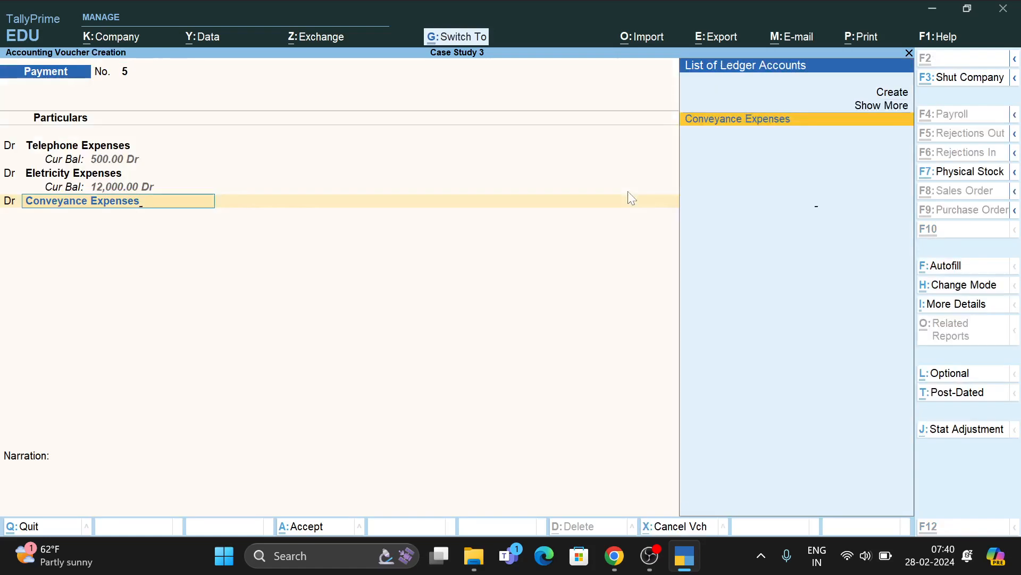
key(Return)
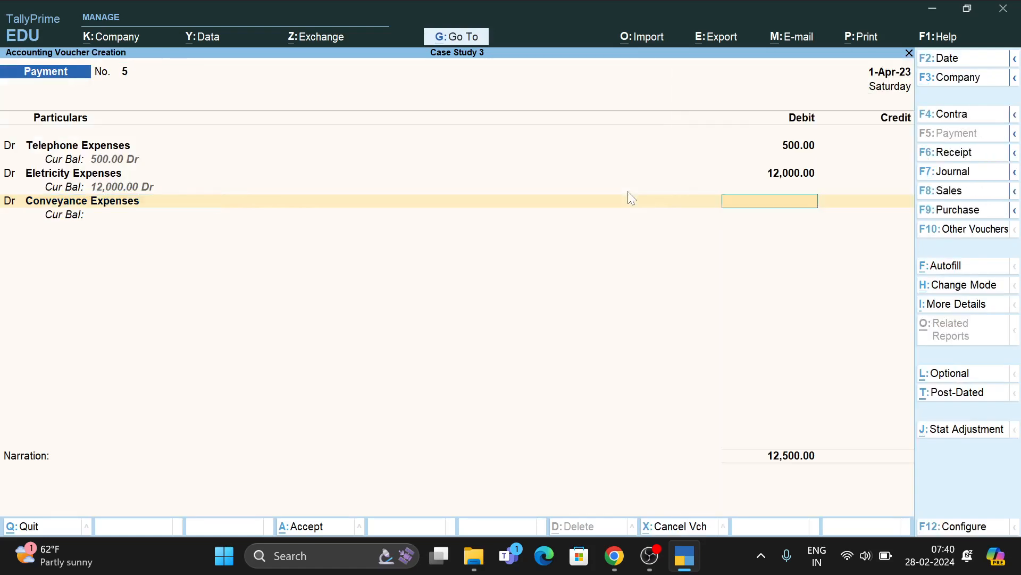
Correct the Eletricity Expenses debit amount to 1,200
text(4500)
key(BackSpace)
click(788, 175)
text(1)
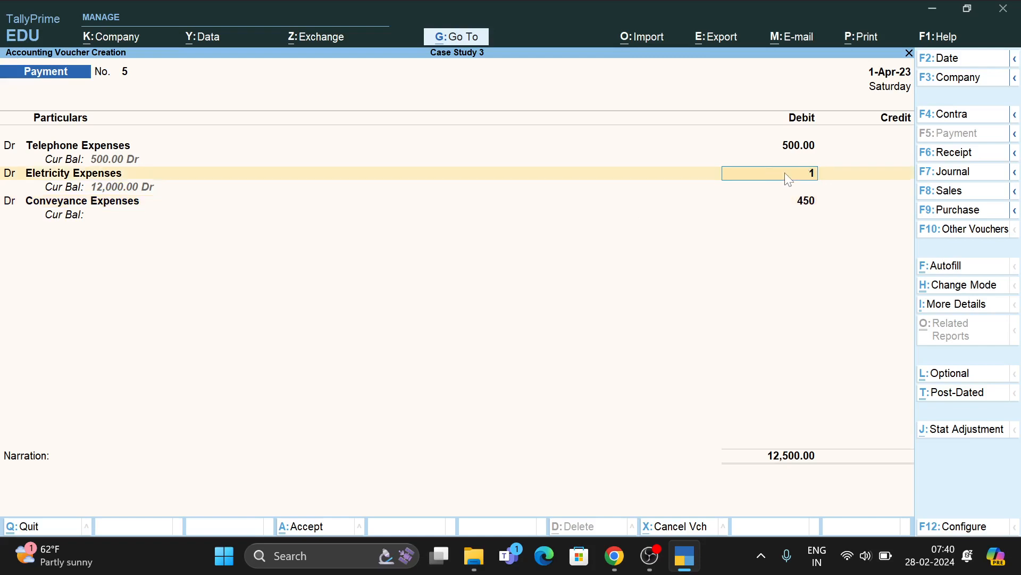
text(,200)
key(Return)
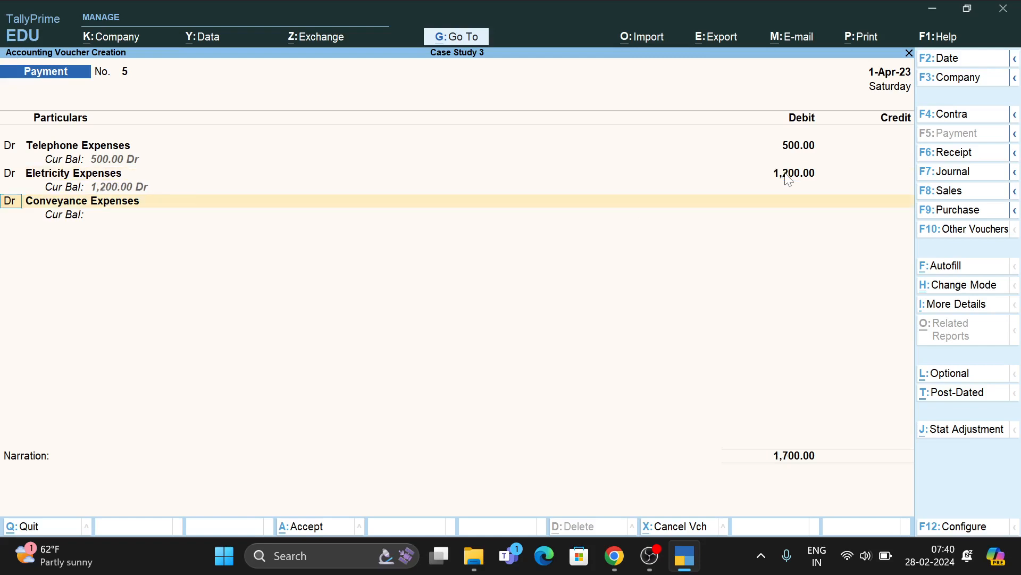
Keep Conveyance Expenses as the third debit ledger and set its amount to 450
key(Return)
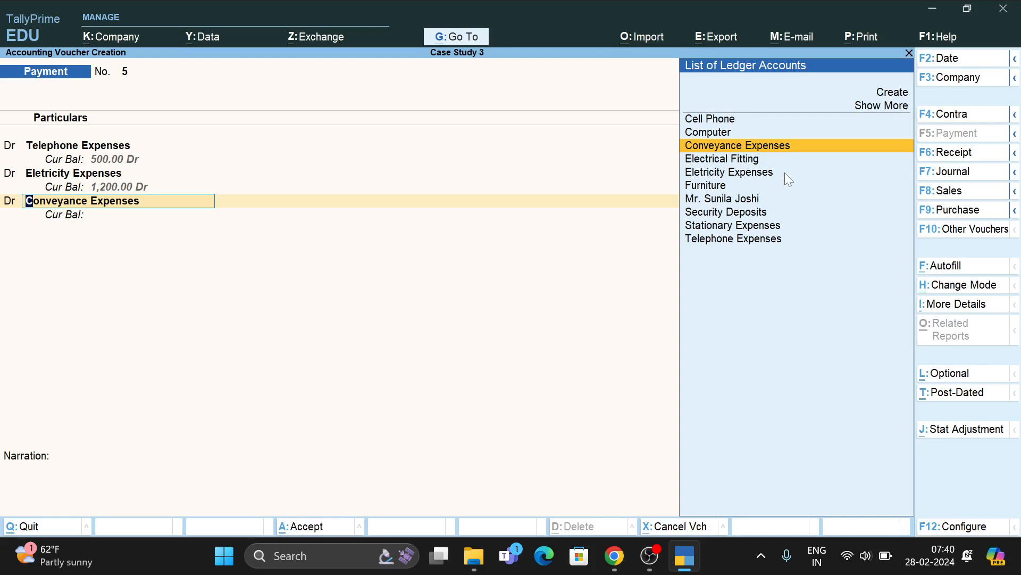
text(1)
key(Return)
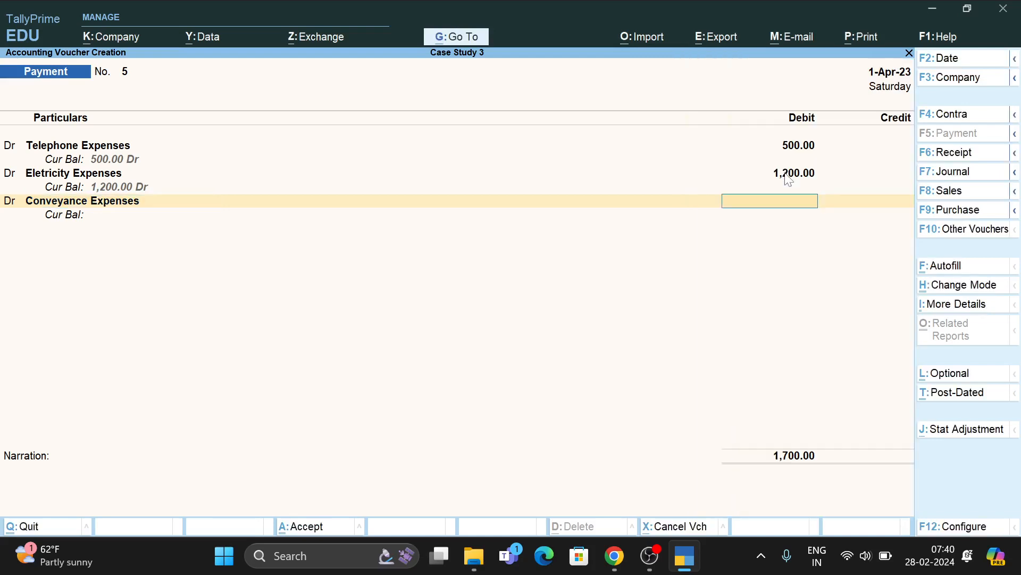
text(450)
key(Return)
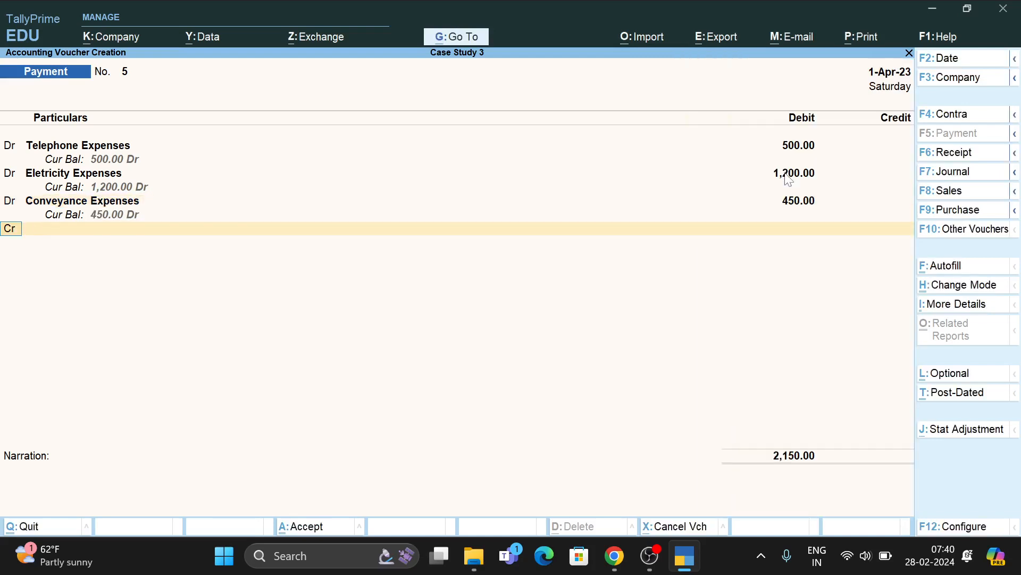
Add a fourth debit line with a new ledger named Office Expenses, keeping the Indirect Incomes group, and set its amount to 850
text(c)
key(alt)
text(d)
key(Return)
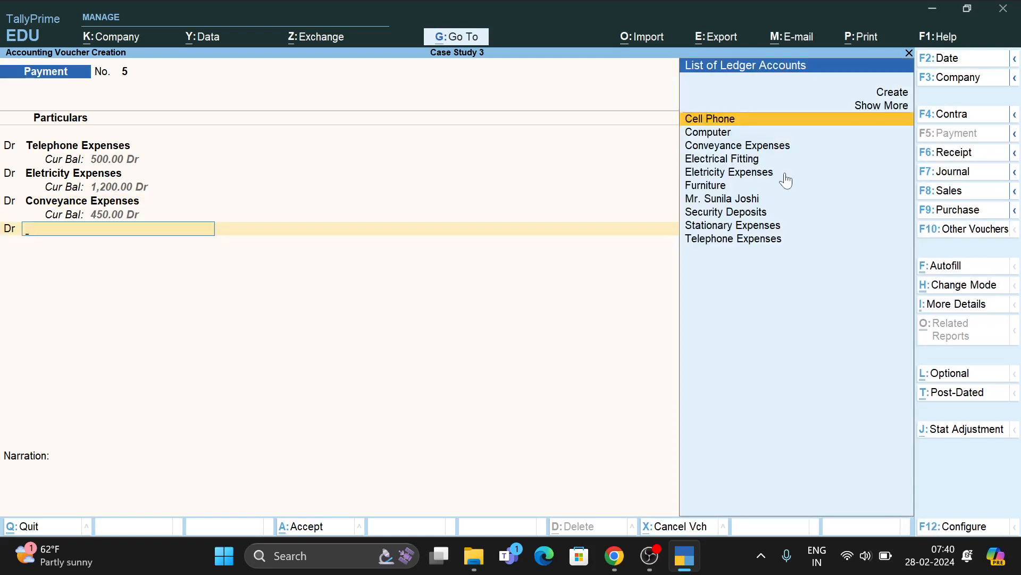
key(alt+c)
text(O)
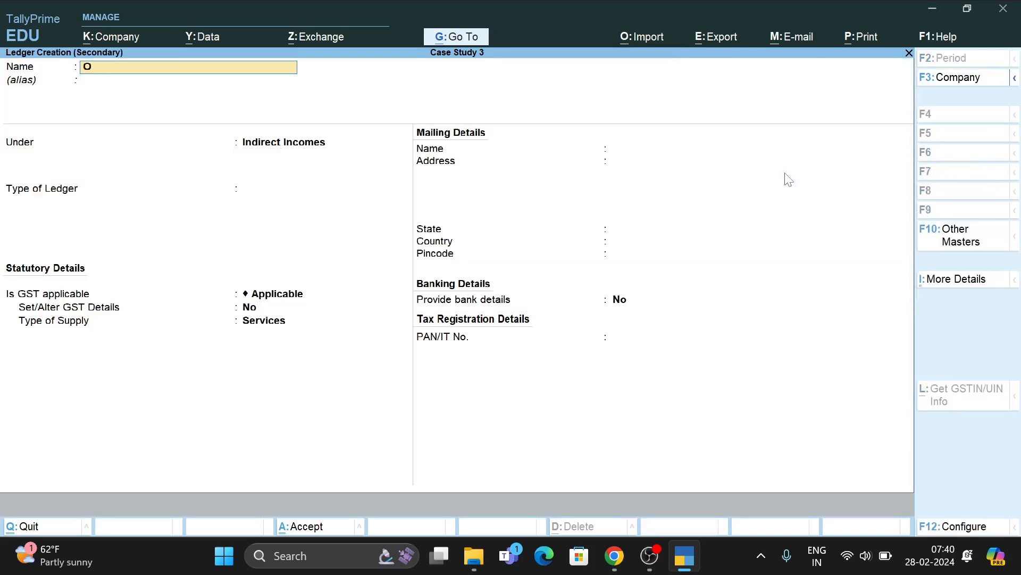
text(ffice Expenses)
key(Return)
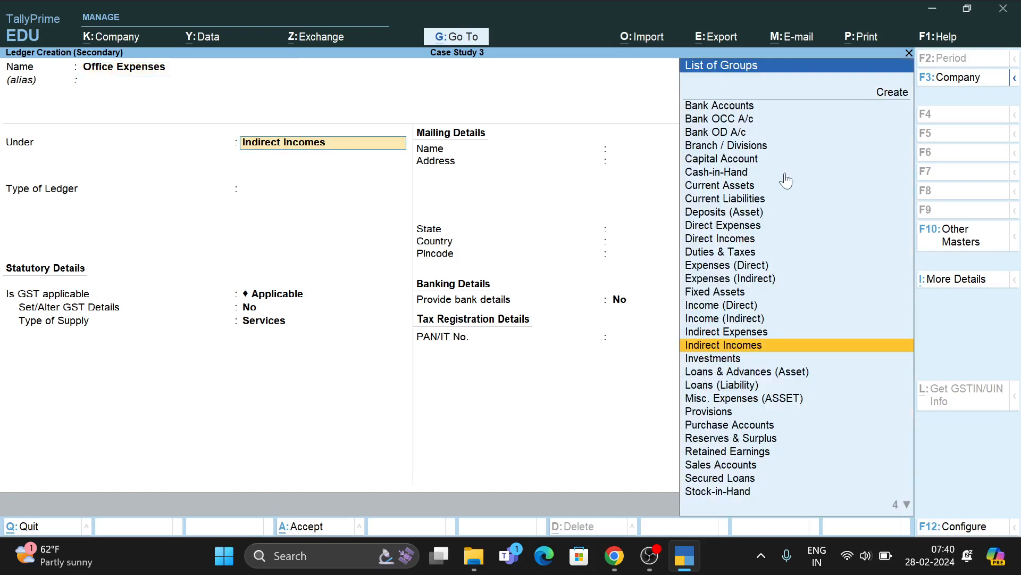
key(ctrl+a)
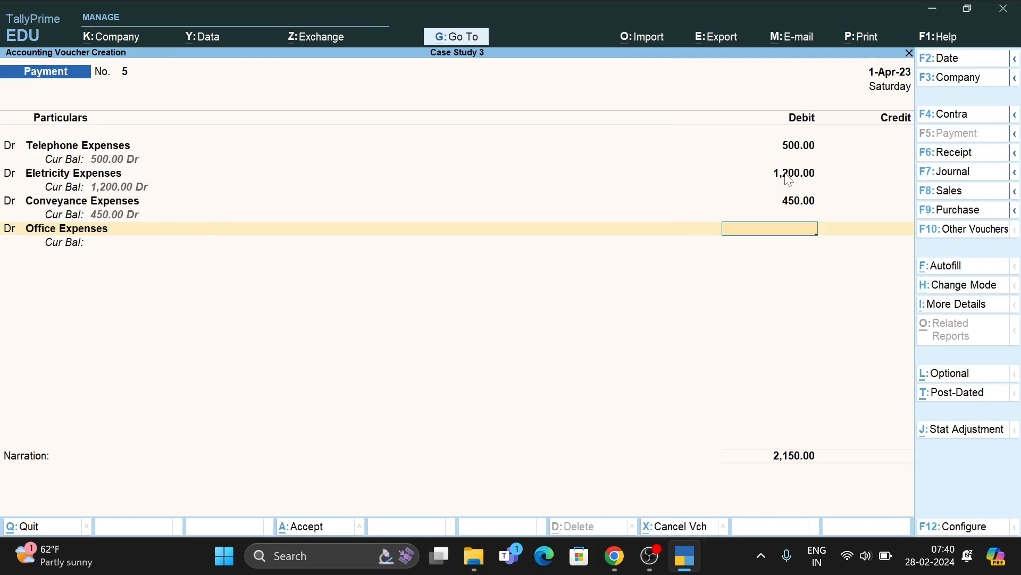
text(850)
key(Return)
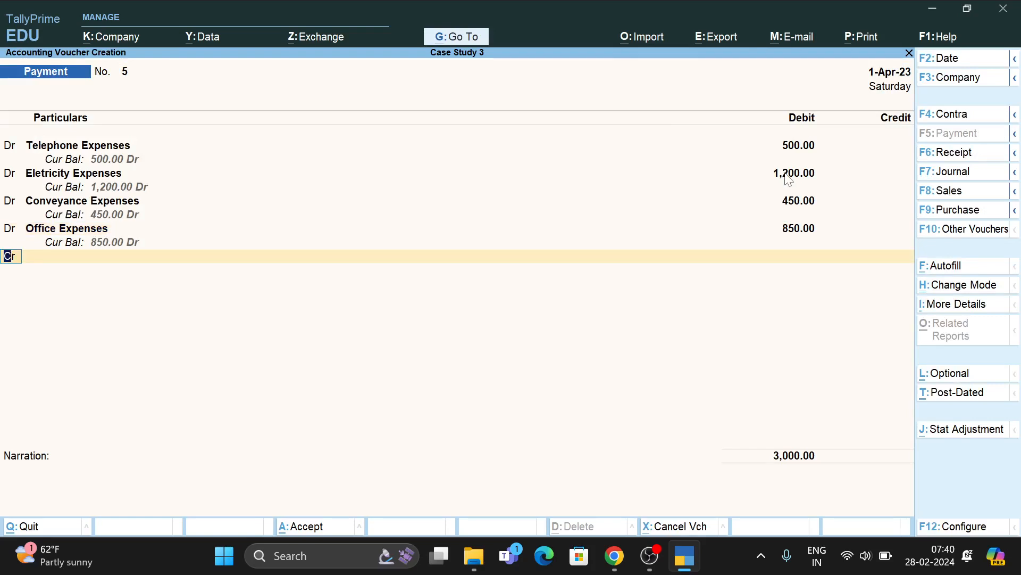
Credit Patty Cash with 3,000 and save the payment voucher
key(Return)
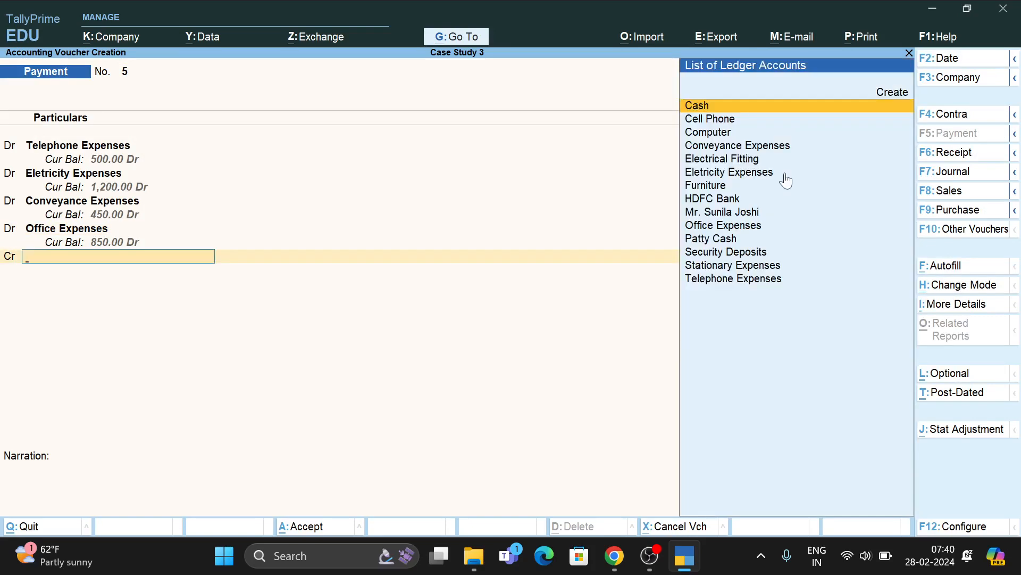
text(P)
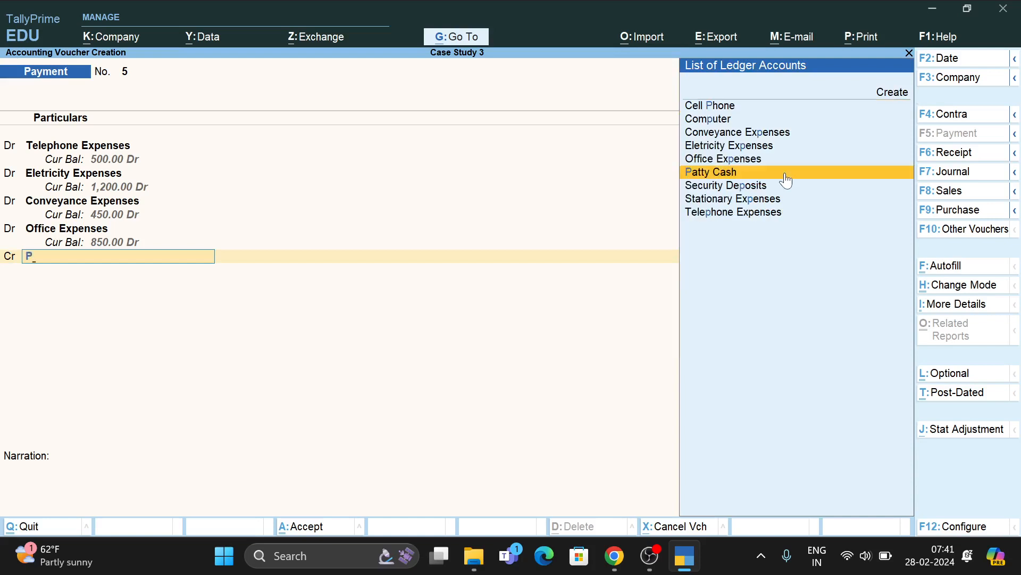
key(Return)
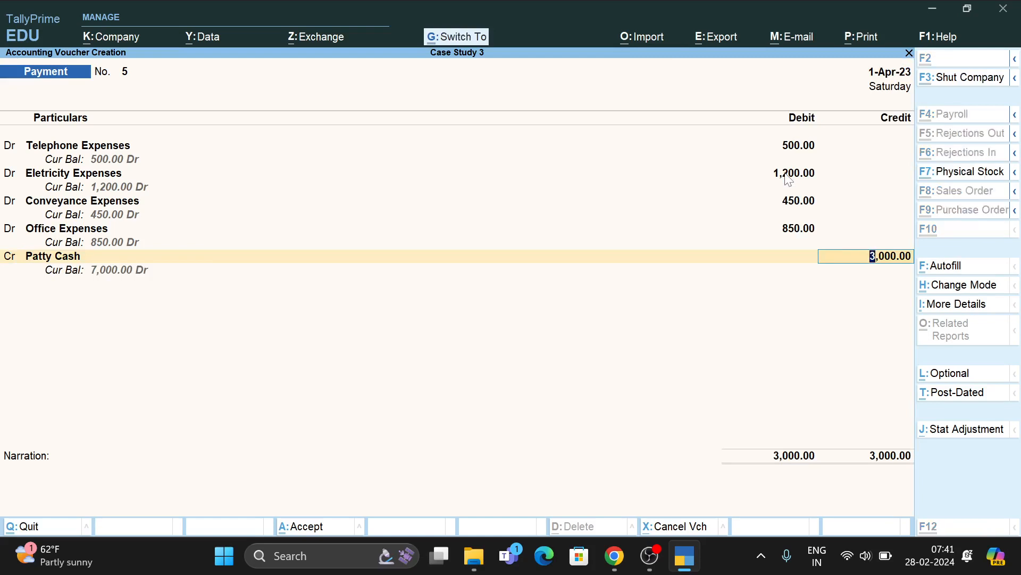
key(ctrl+a)
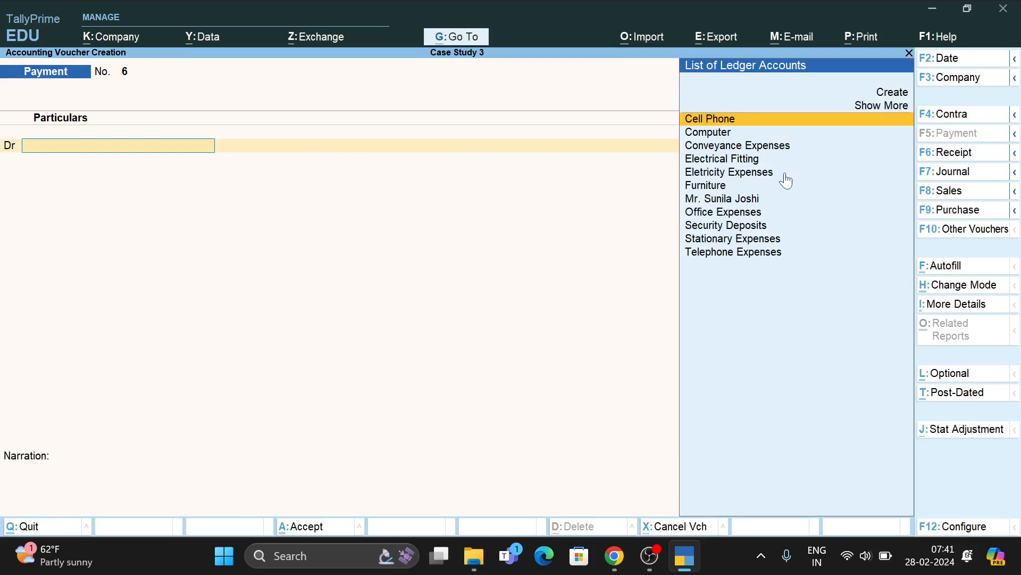
Leave voucher creation and open the Day Book
key(F1)
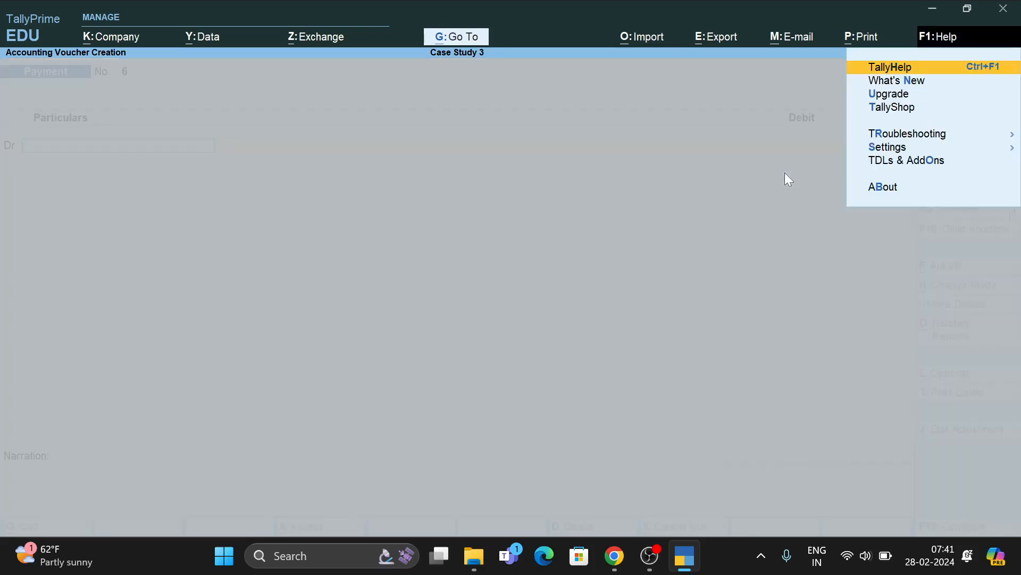
key(Escape)
key(Escape)
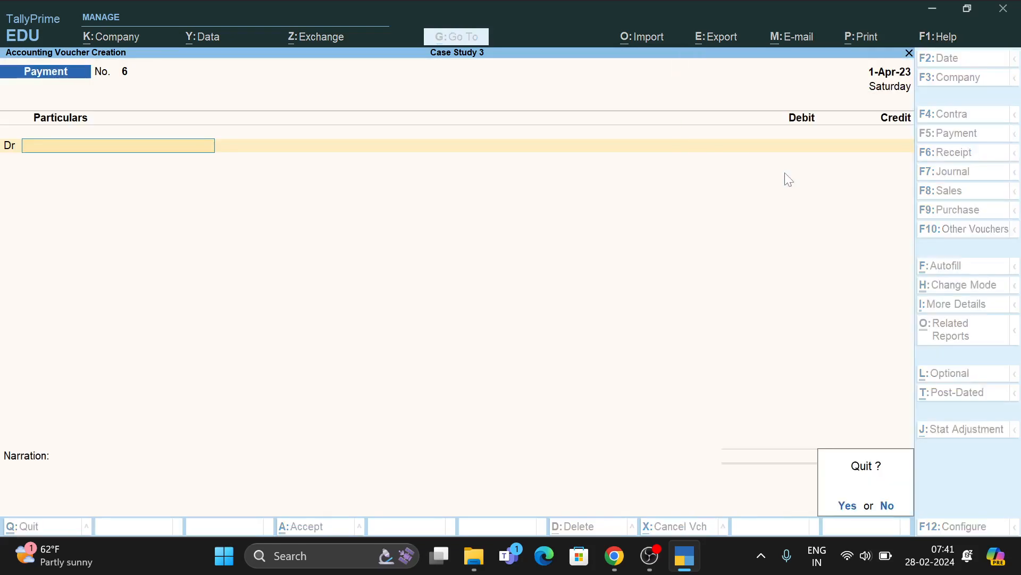
key(y)
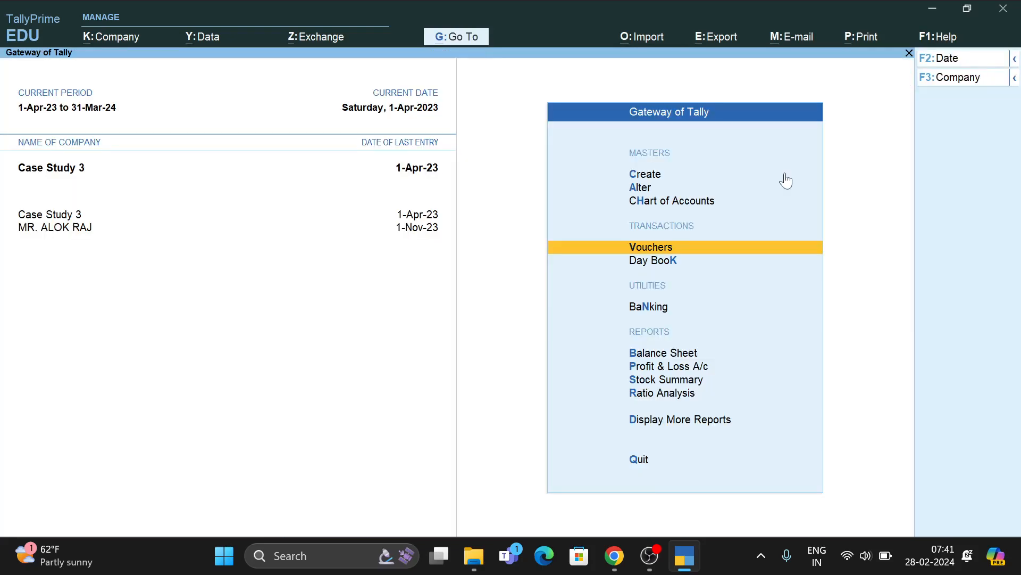
key(Down)
key(Return)
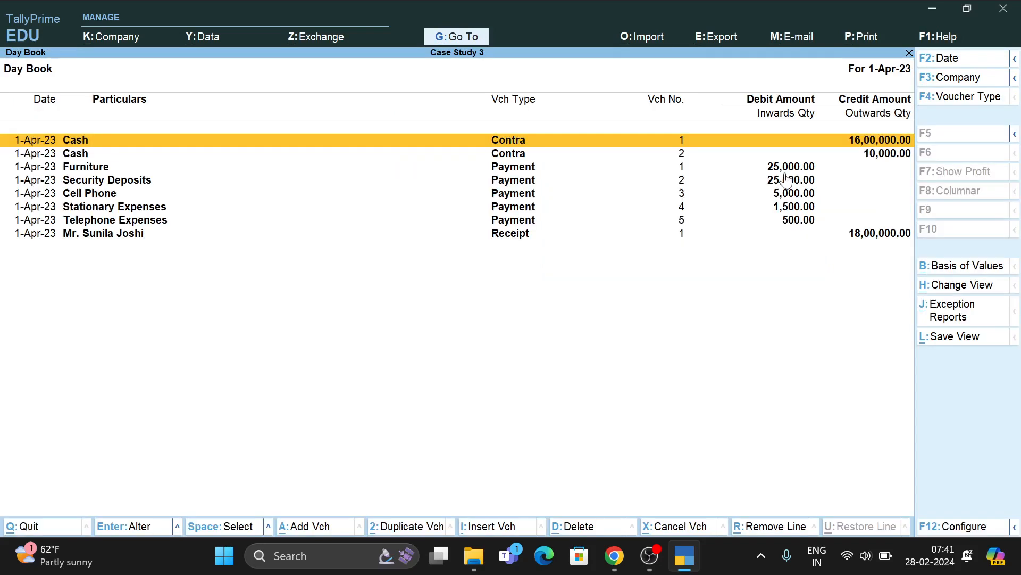
Examine the first and second contra vouchers in the Day Book, leaving each without saving
key(Down)
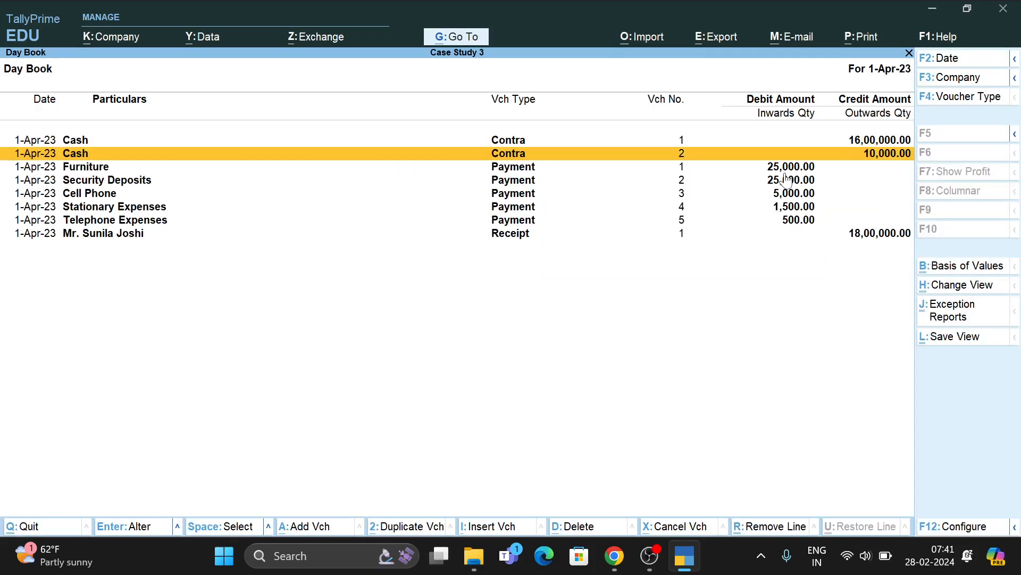
key(Up)
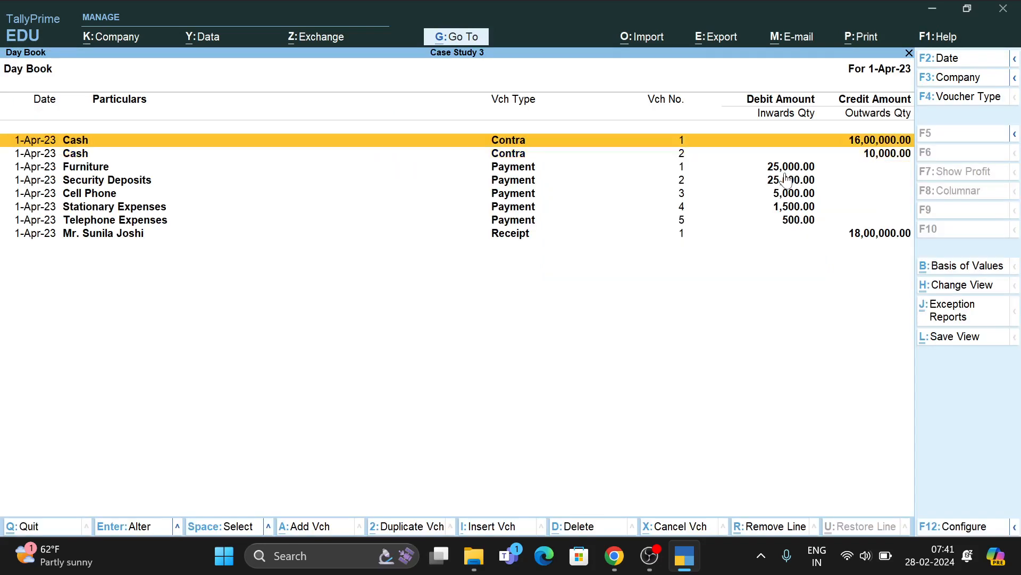
key(Down)
key(Down)
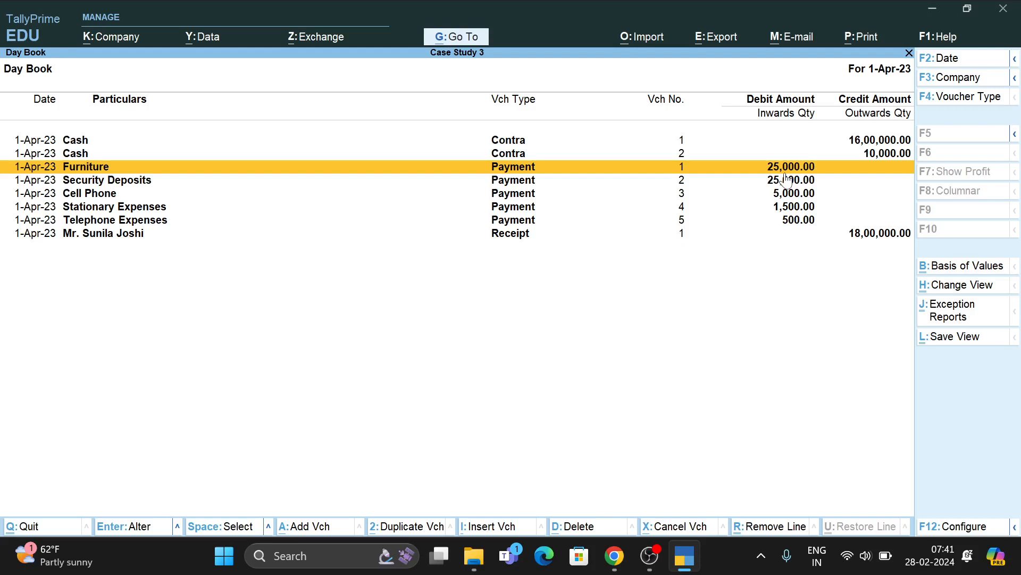
key(Up)
key(Up)
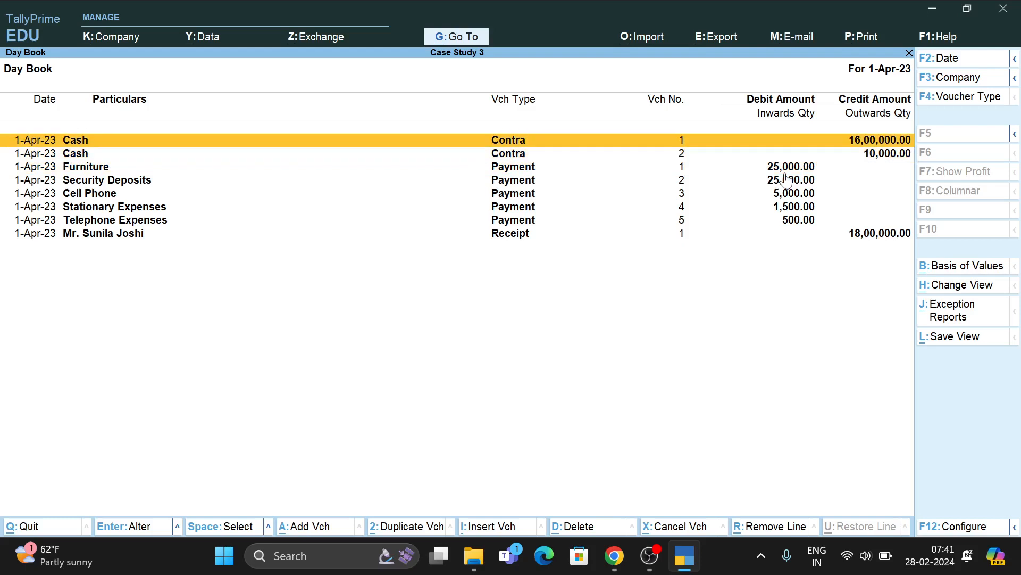
key(Return)
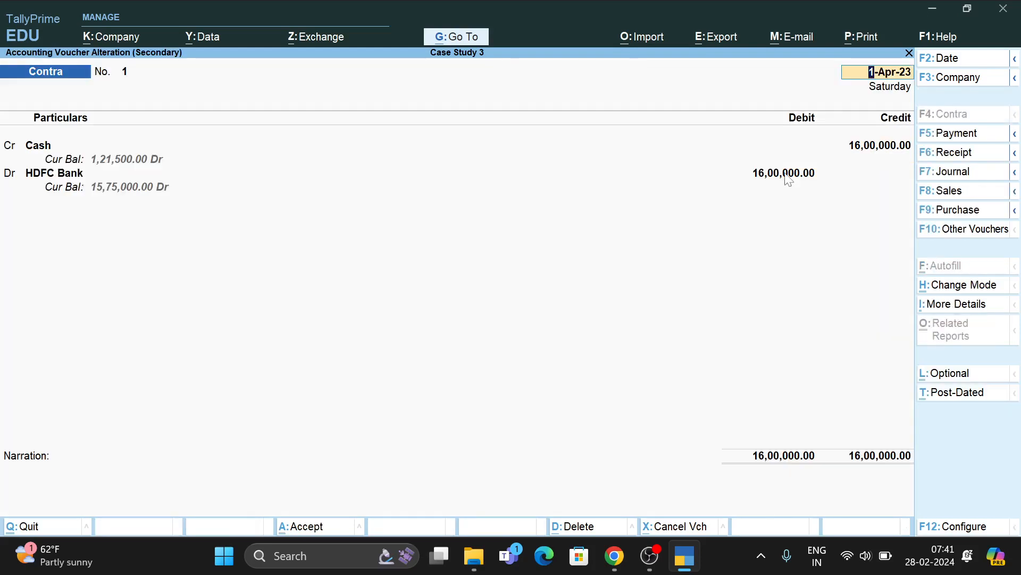
key(BackSpace)
key(Escape)
key(y)
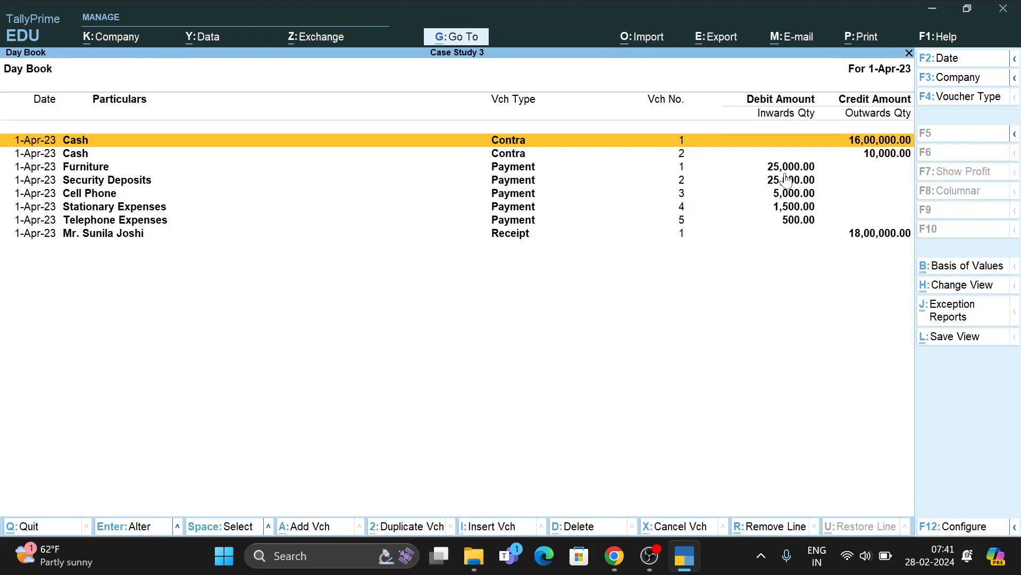
key(Down)
key(Return)
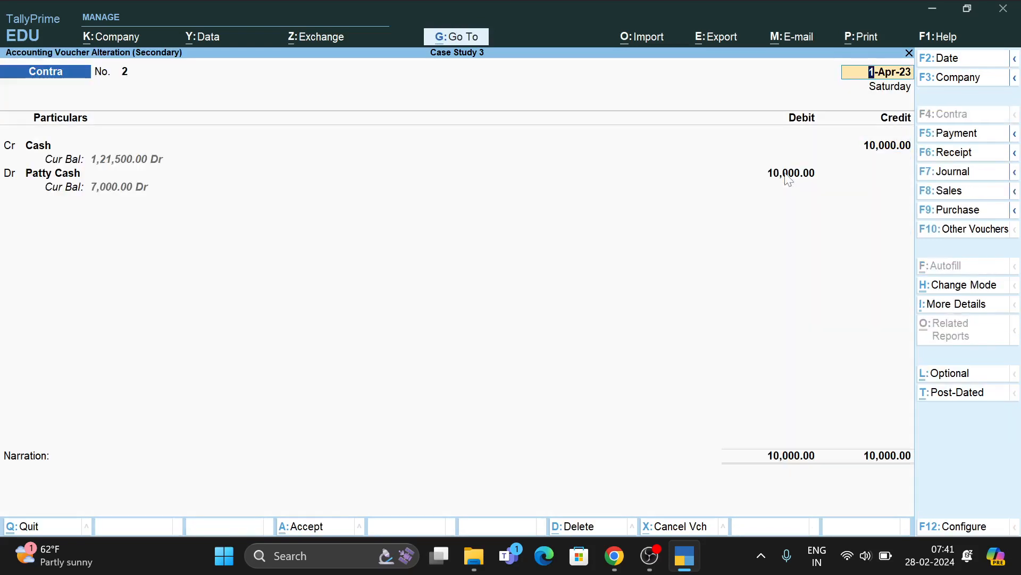
key(BackSpace)
key(Escape)
key(y)
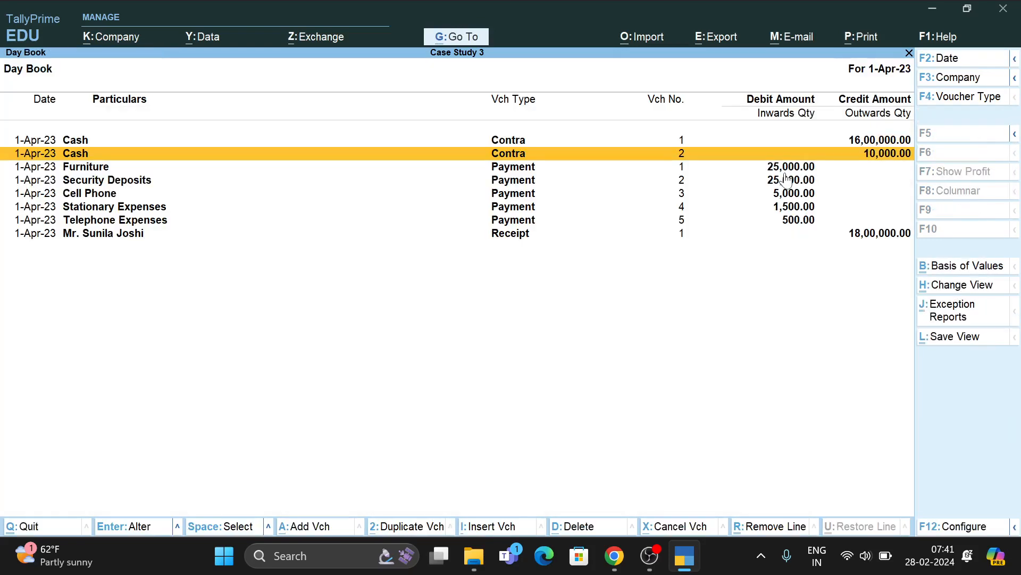
Change the date of the Telephone Expenses payment voucher to 1-May-23 and save it
key(Down)
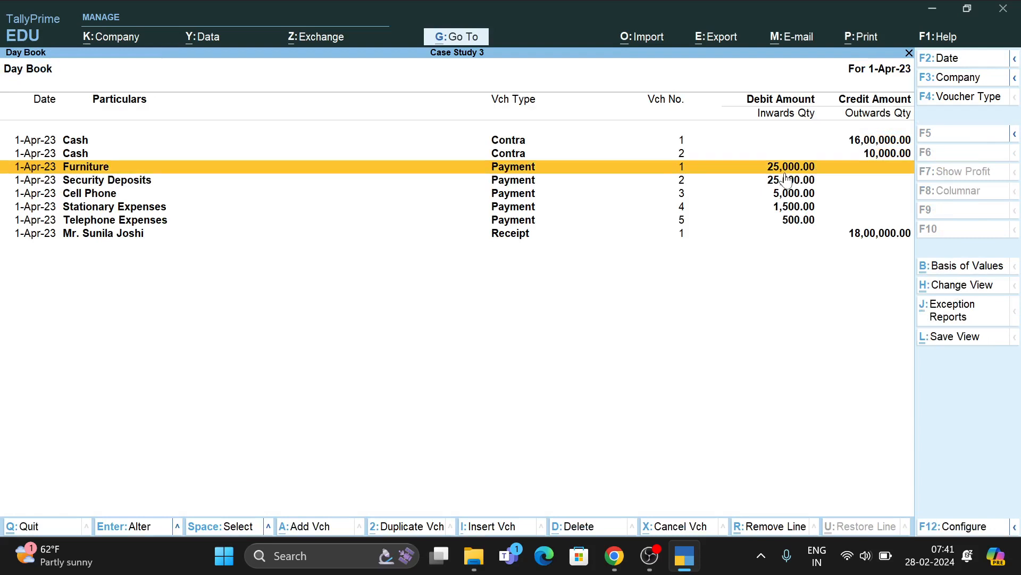
key(Down)
key(Down)
key(Down)
key(Down)
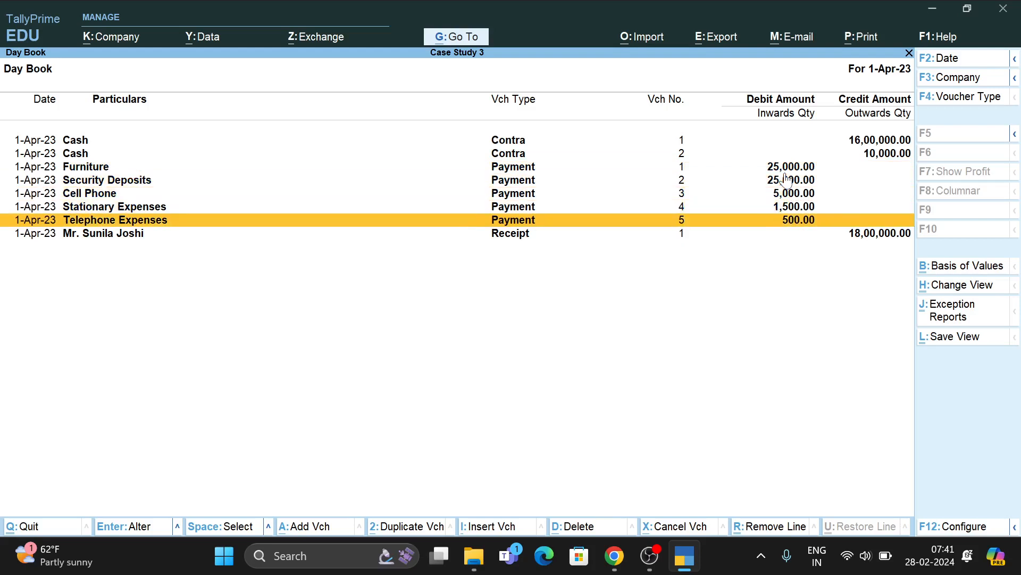
key(Return)
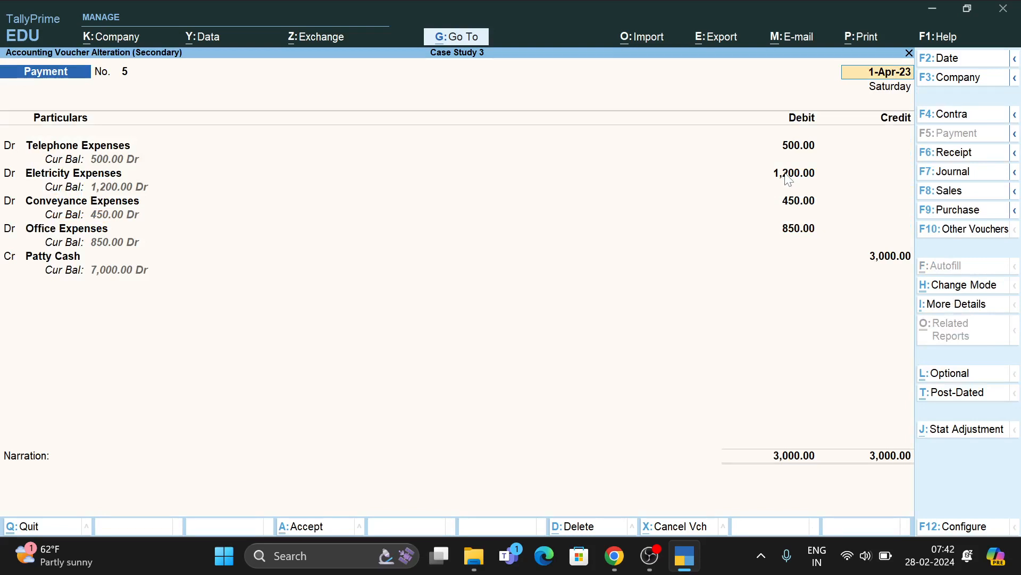
key(F2)
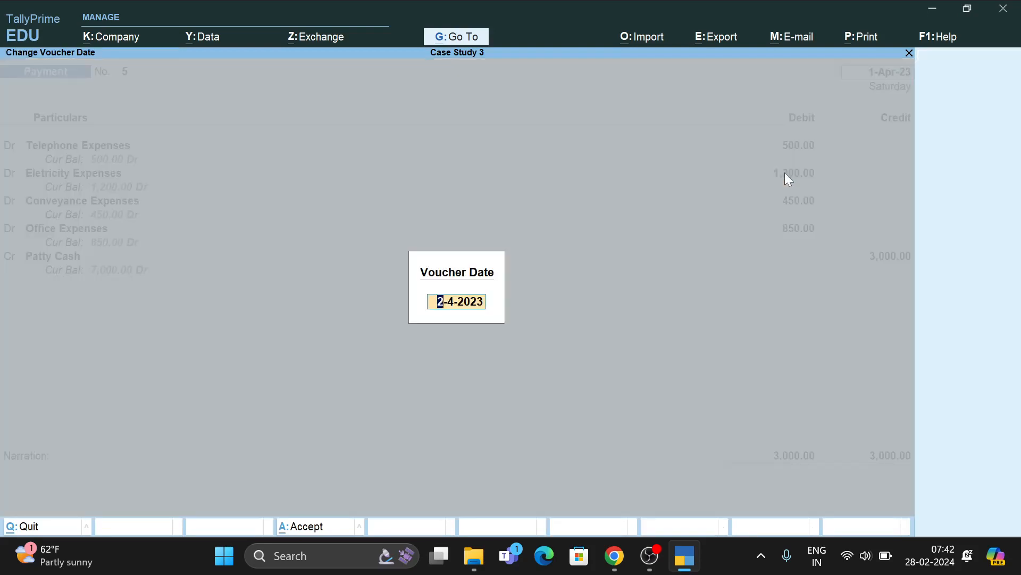
text(1-5)
key(Return)
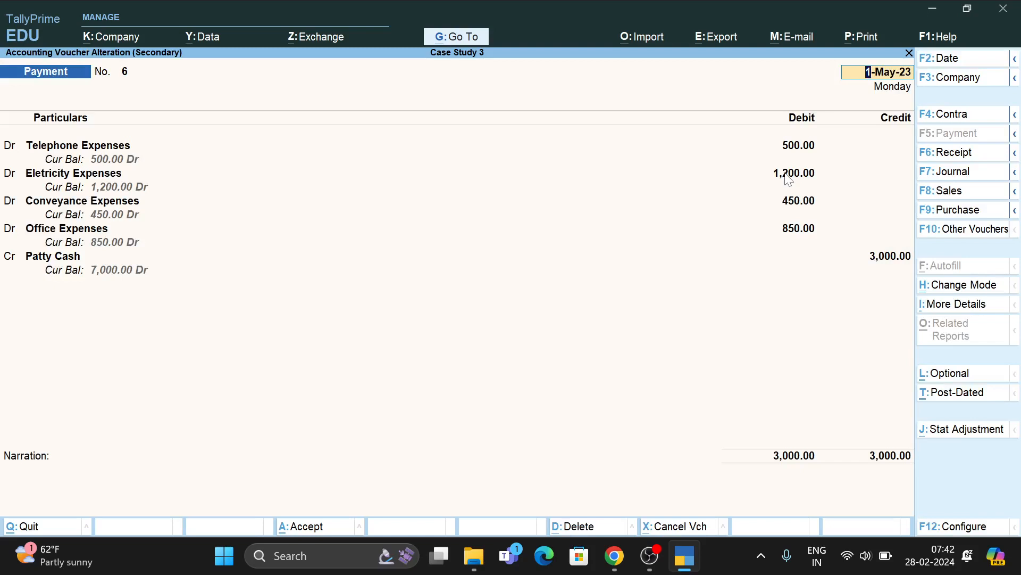
key(ctrl)
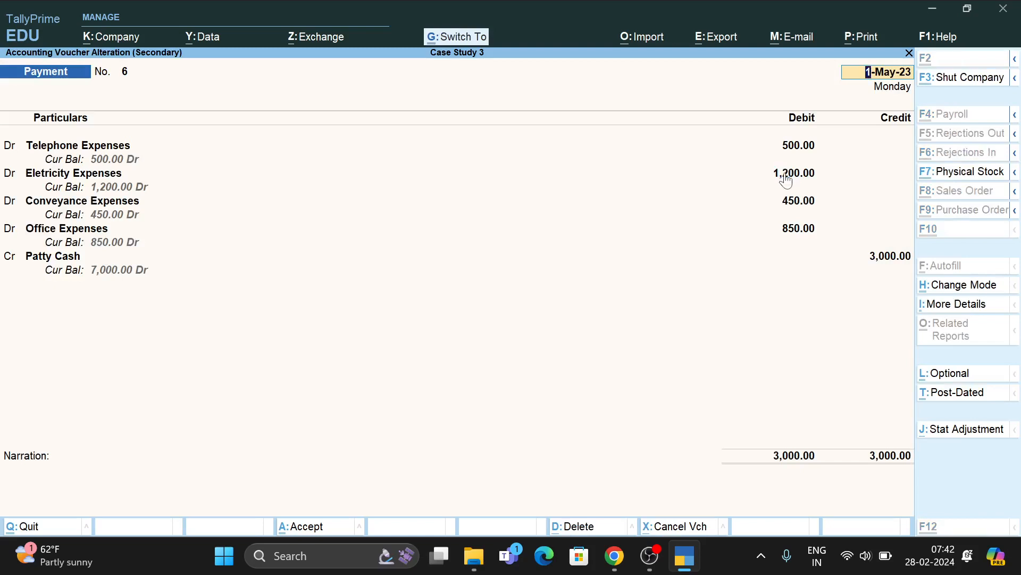
key(ctrl+a)
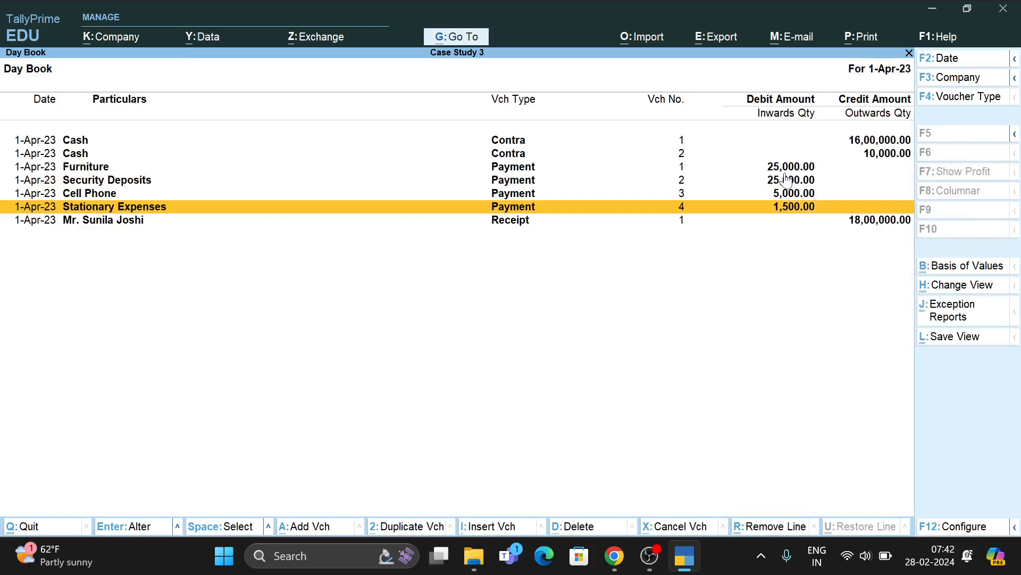
Return to voucher creation and start a new payment voucher dated 1-May-23
key(Escape)
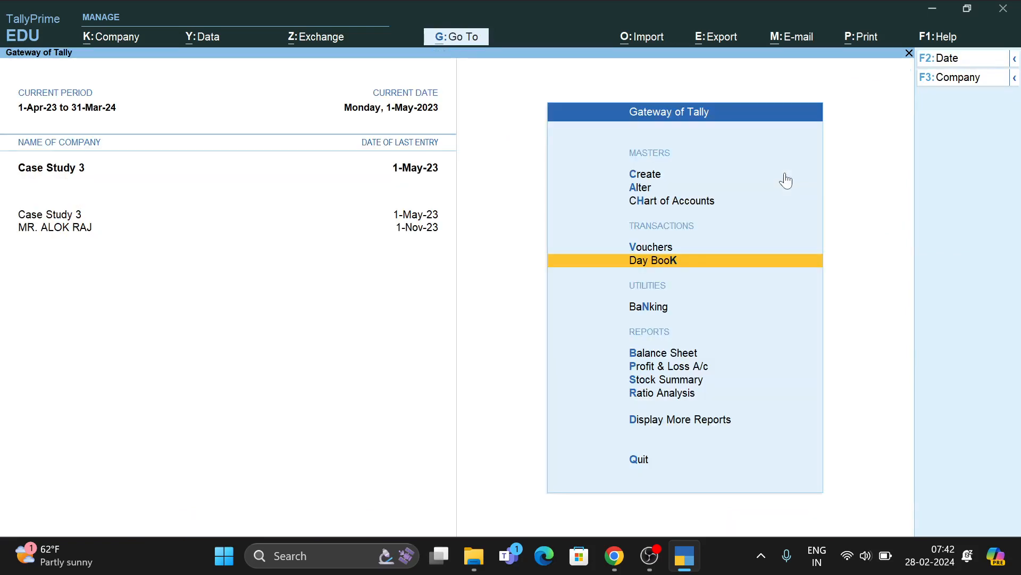
key(Up)
key(Return)
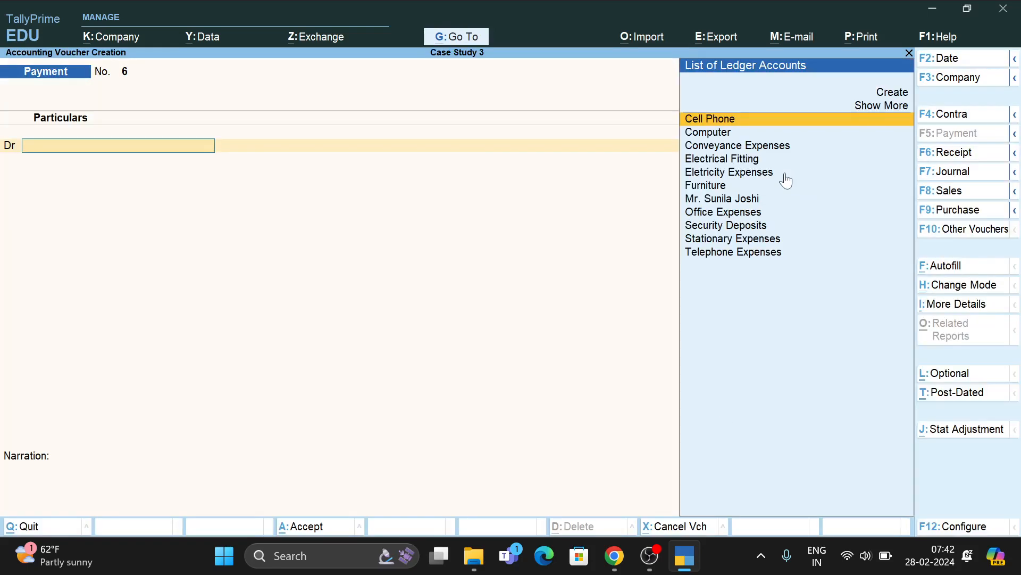
key(F2)
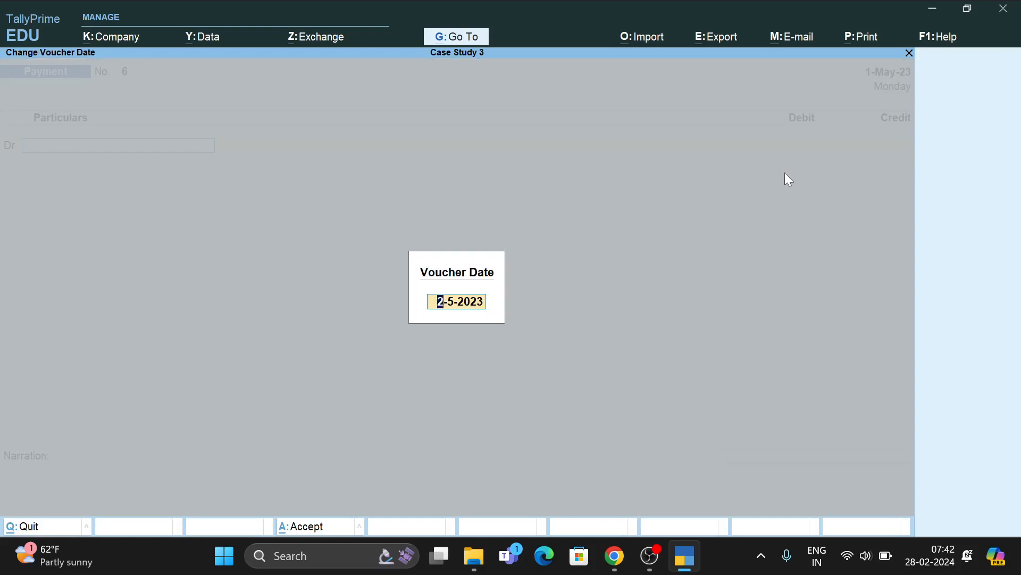
key(F1)
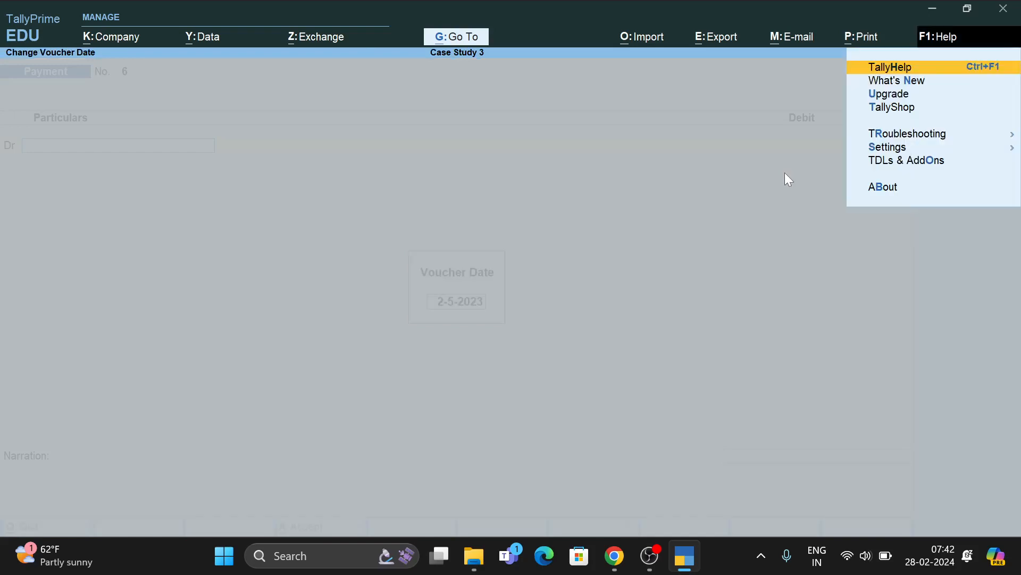
key(Escape)
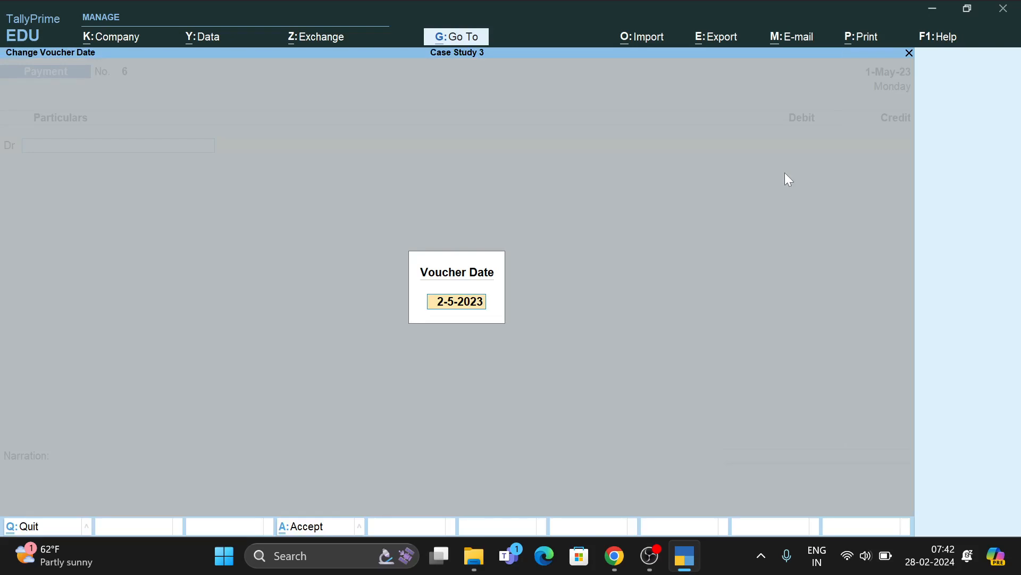
text(1-5)
key(Return)
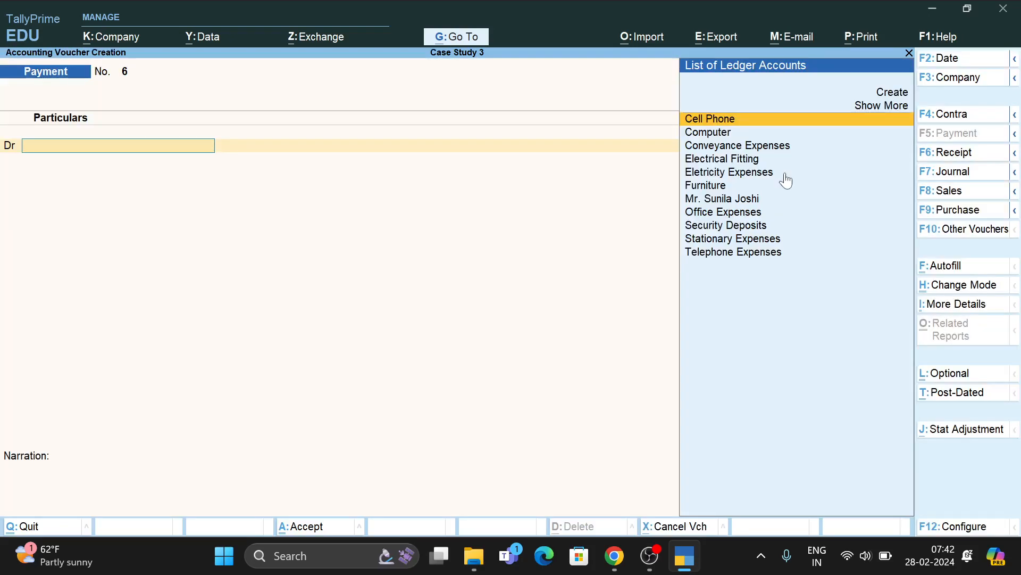
Switch to the Tally ERP9 Case Study 3 PDF in Chrome to read the next May transaction
key(alt+Tab)
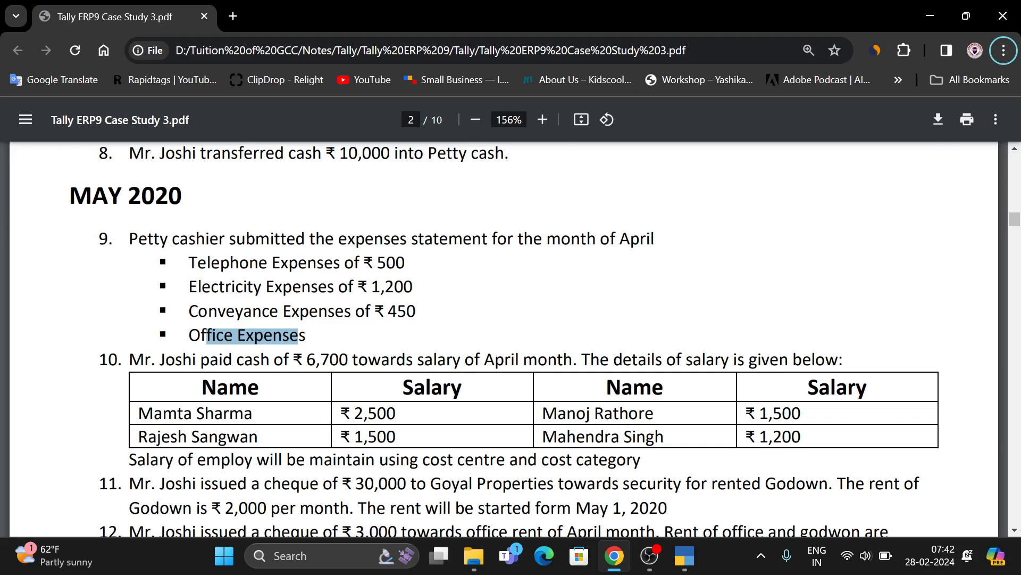
Highlight the cost centre and cost category note below the salary table in the PDF, and switch back to TallyPrime
scroll(511, 341, down, 2)
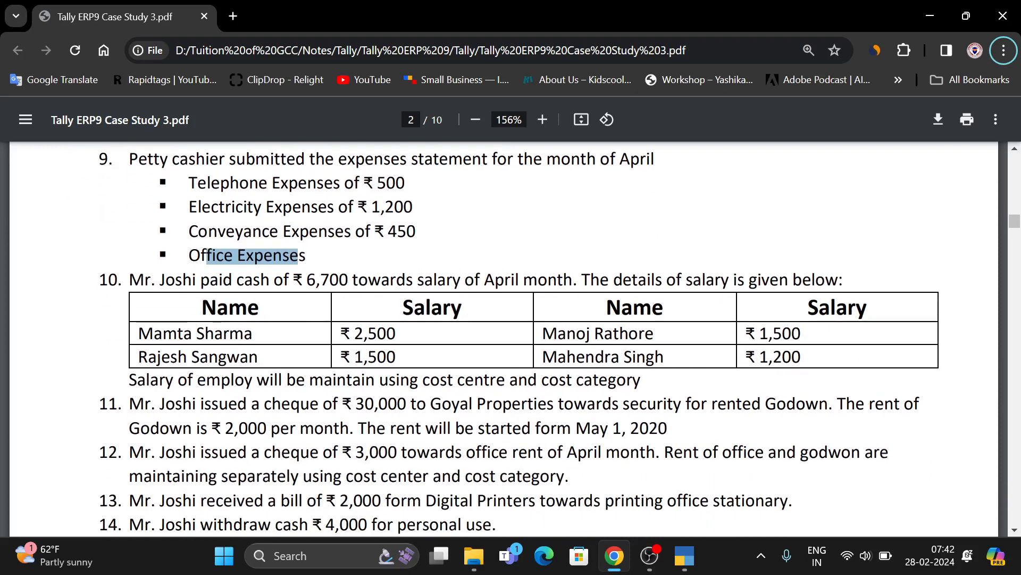
drag(464, 379, 608, 379)
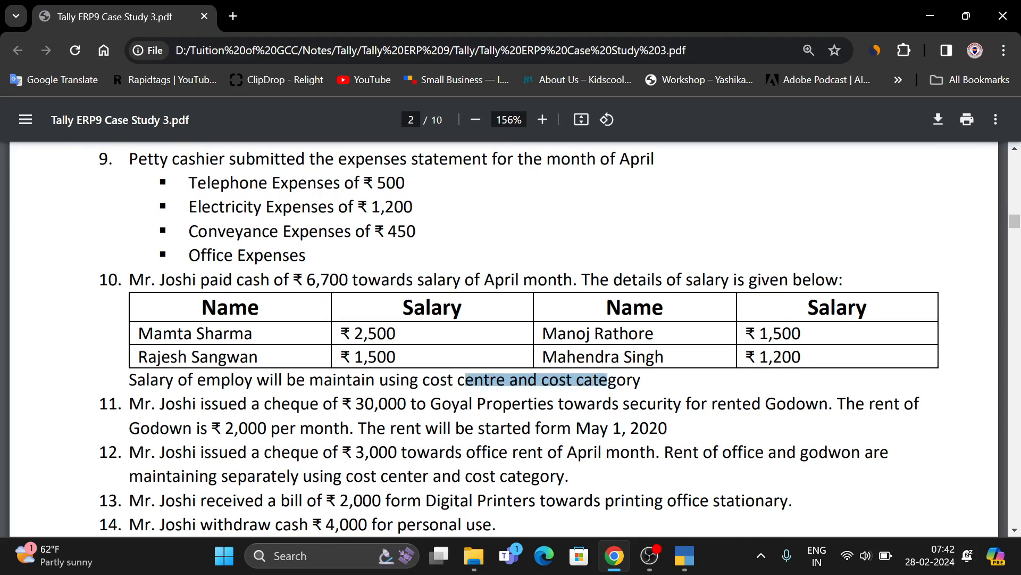
key(alt)
key(alt+Tab)
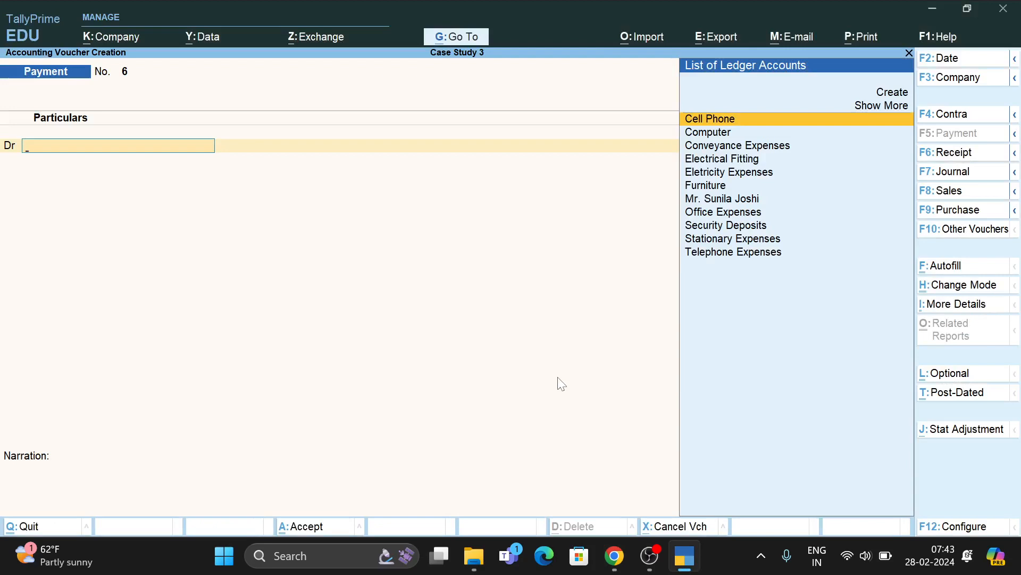
Enable Cost Centres in the company features of Case Study 3 and save the settings
key(F11)
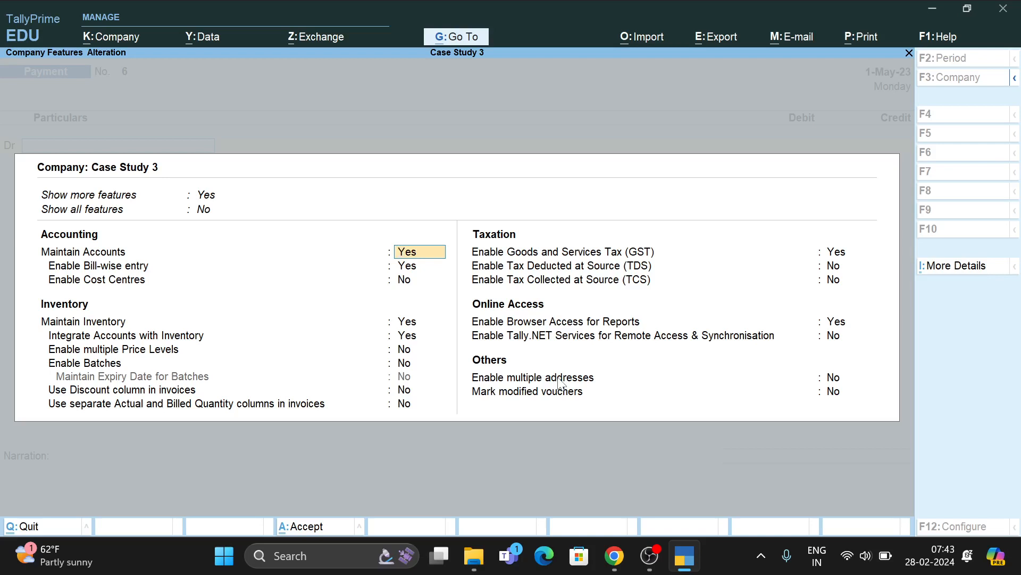
key(Return)
key(Return)
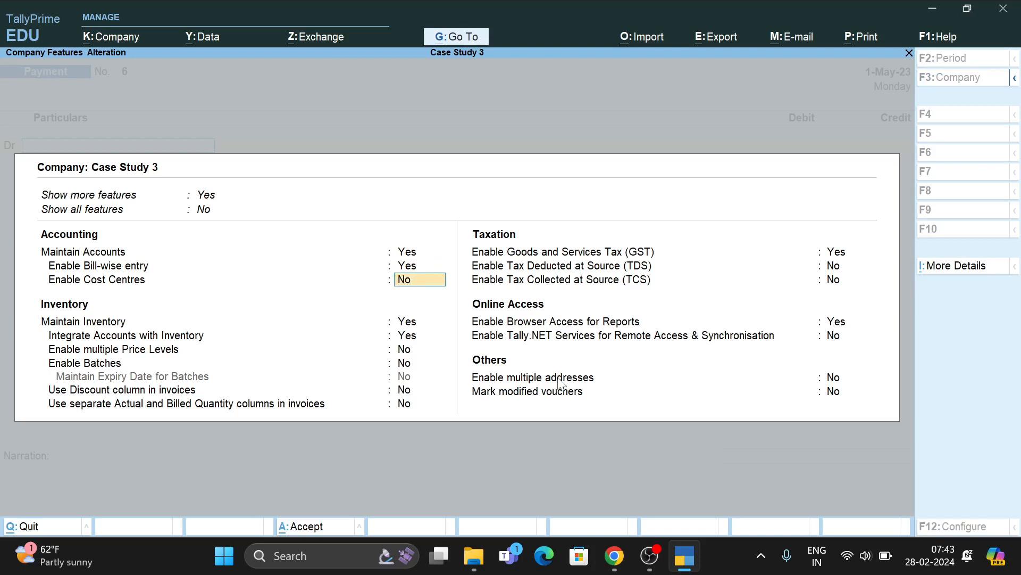
text(yes)
key(Return)
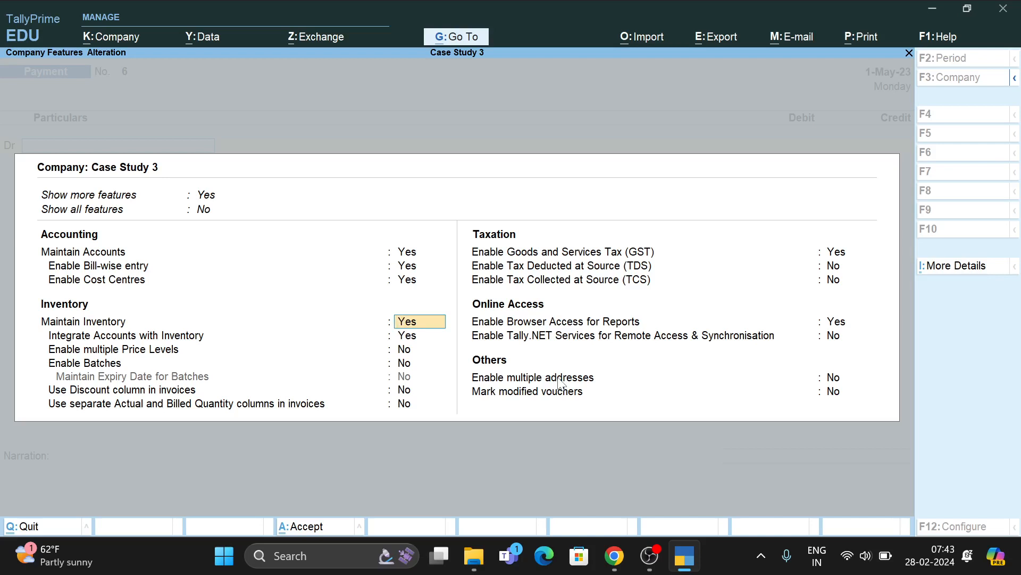
key(ctrl)
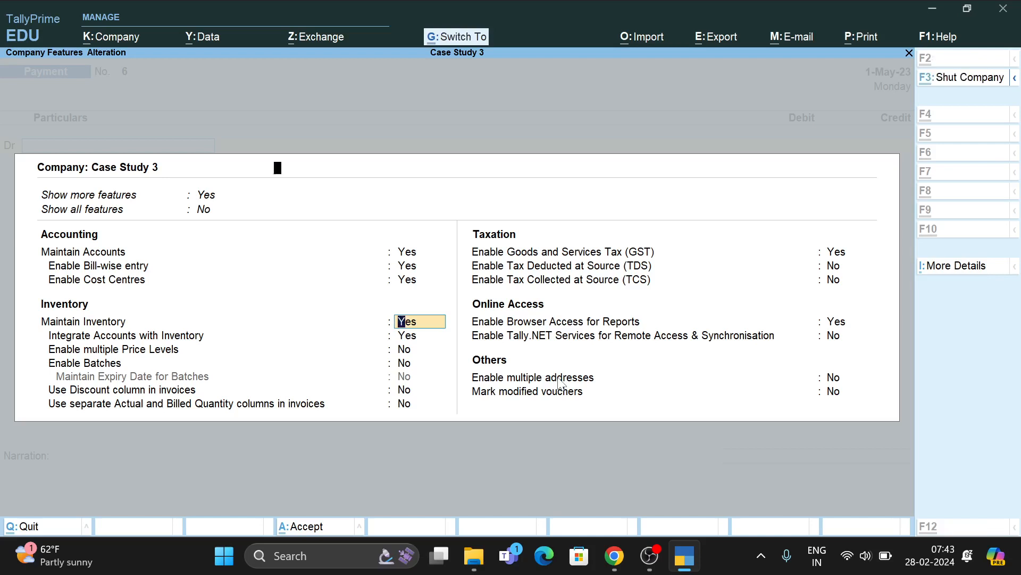
key(ctrl+a)
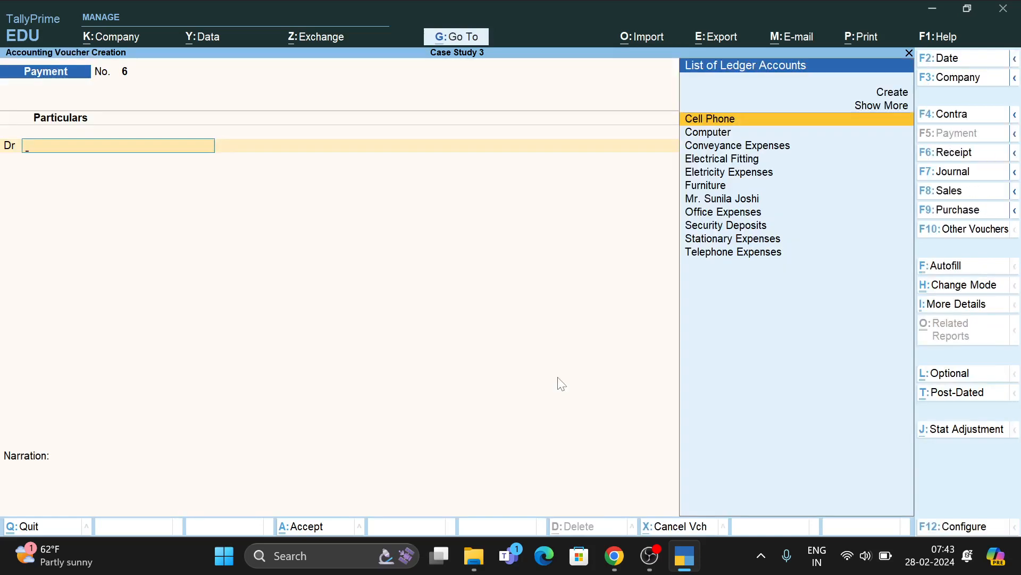
Quit the blank payment voucher and open master creation from the Gateway of Tally
key(Escape)
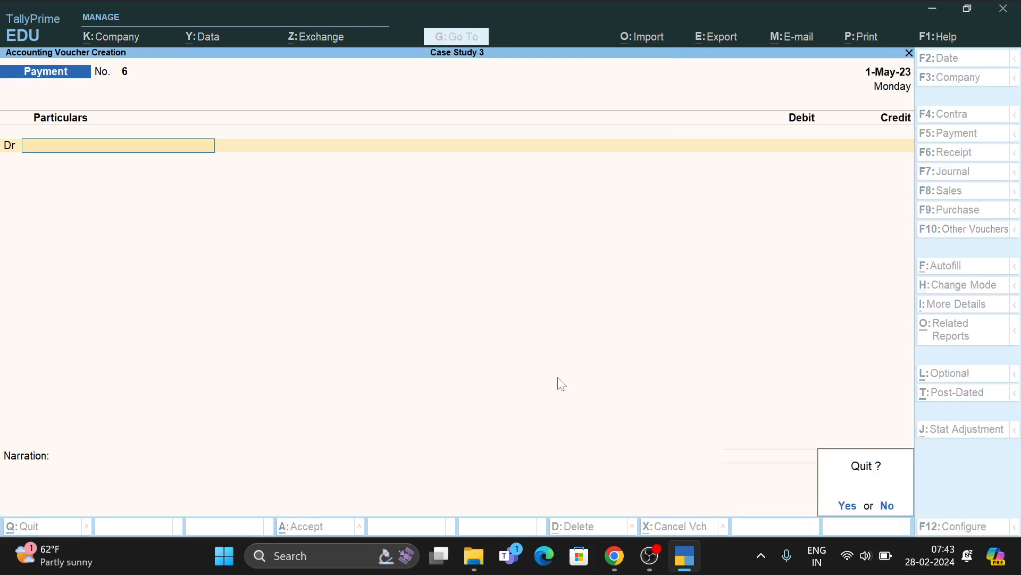
key(y)
key(Up)
key(Up)
key(Up)
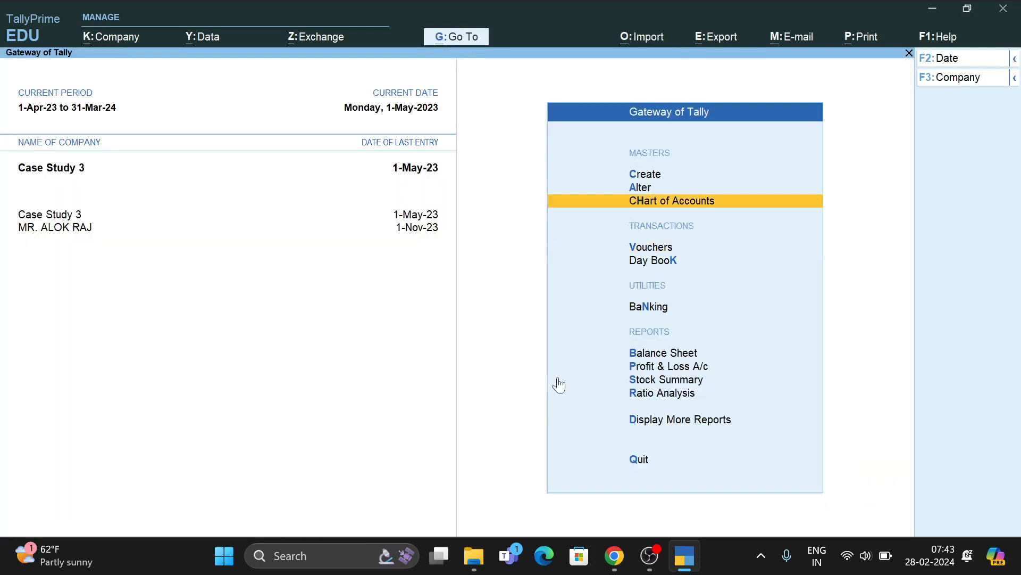
key(Return)
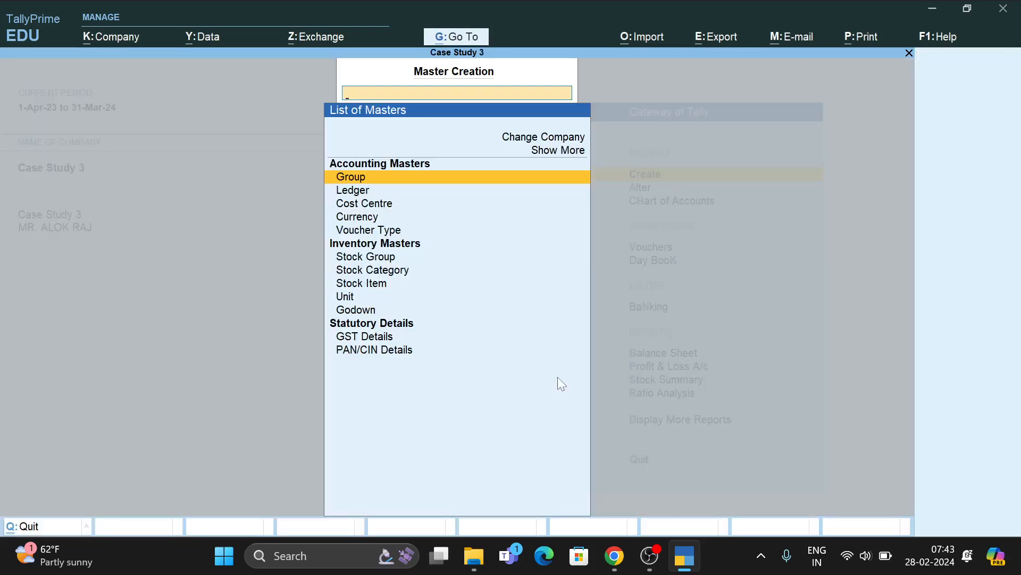
key(Down)
key(Down)
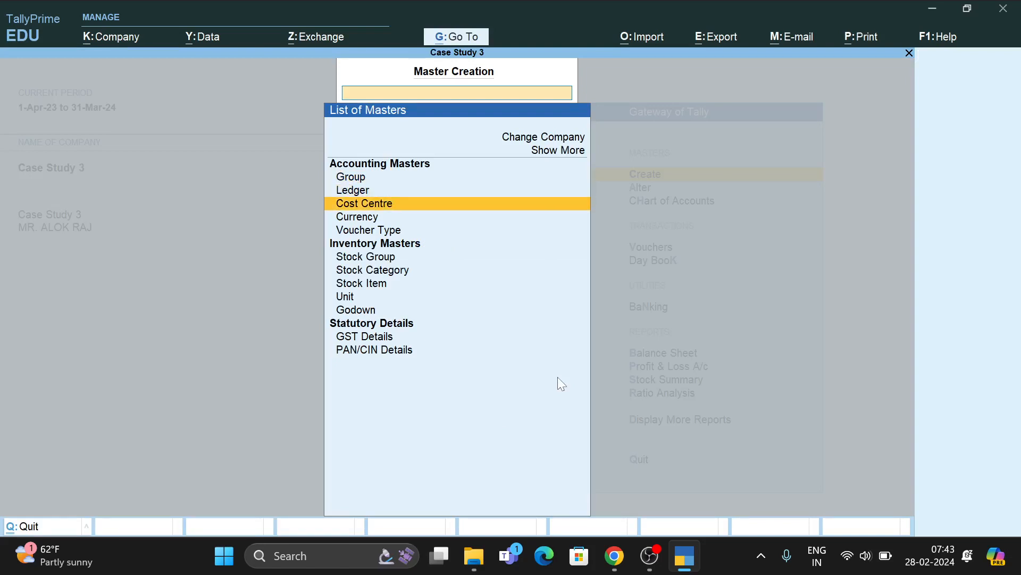
key(Return)
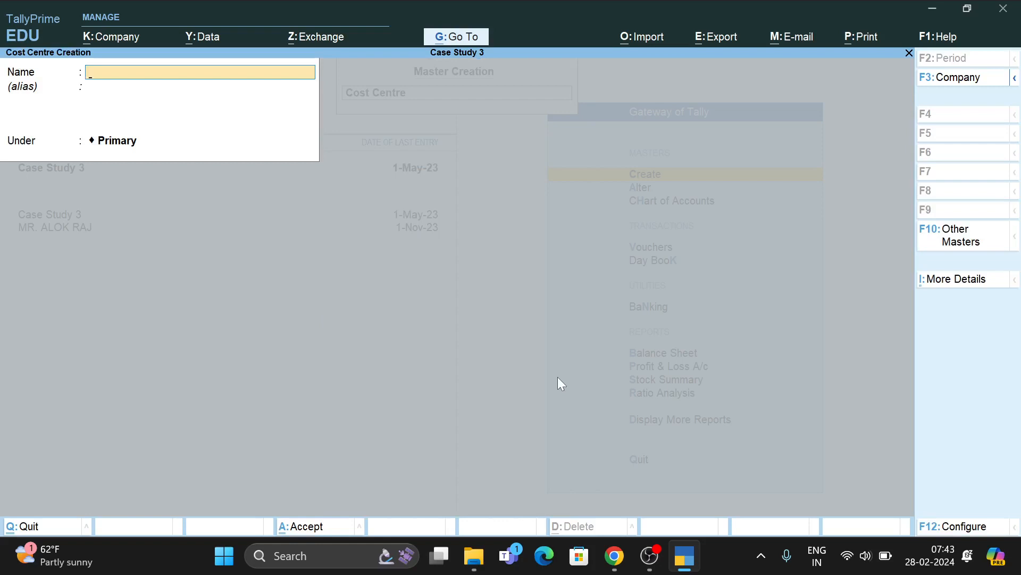
text(Salary)
key(Return)
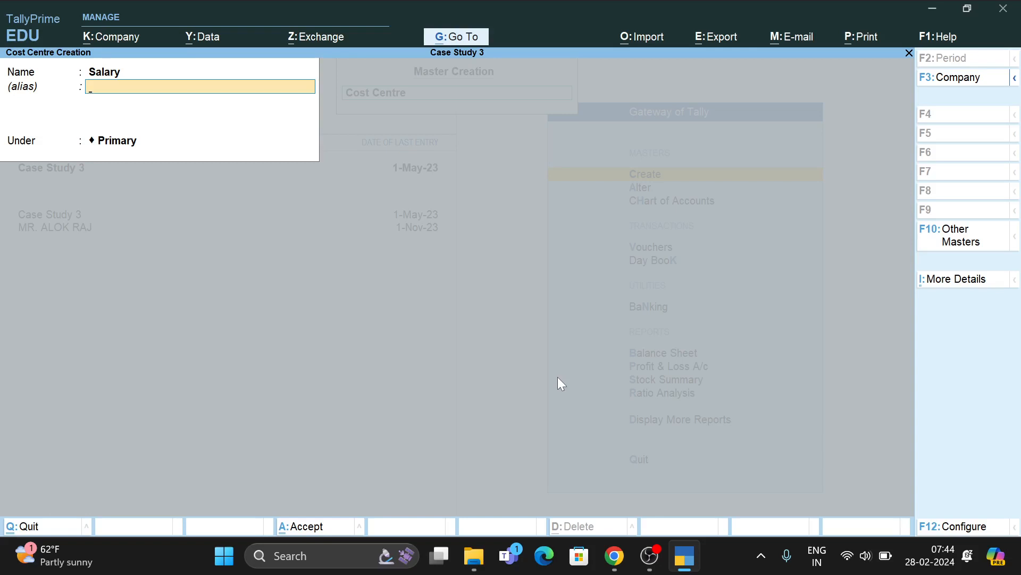
key(Escape)
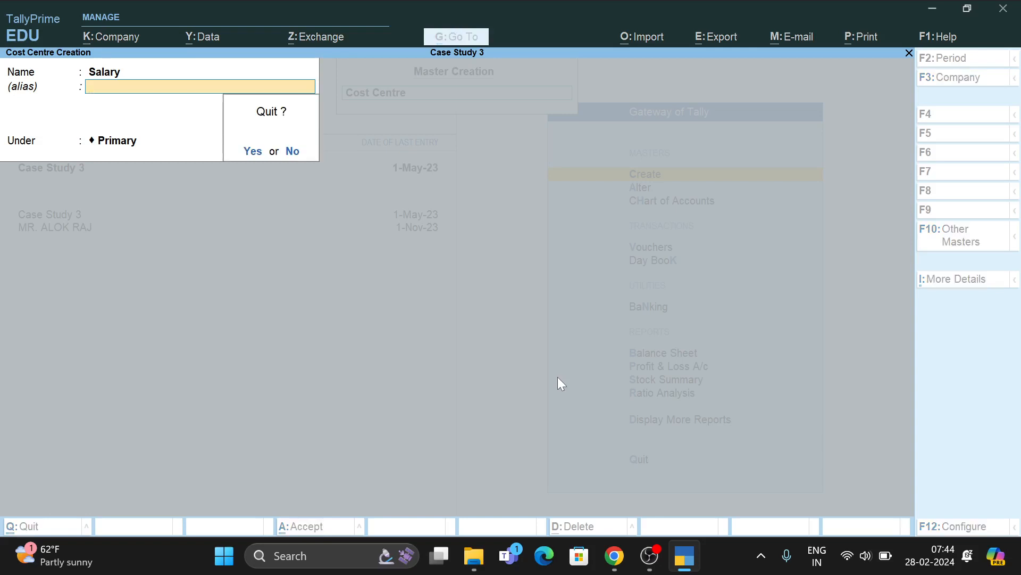
key(y)
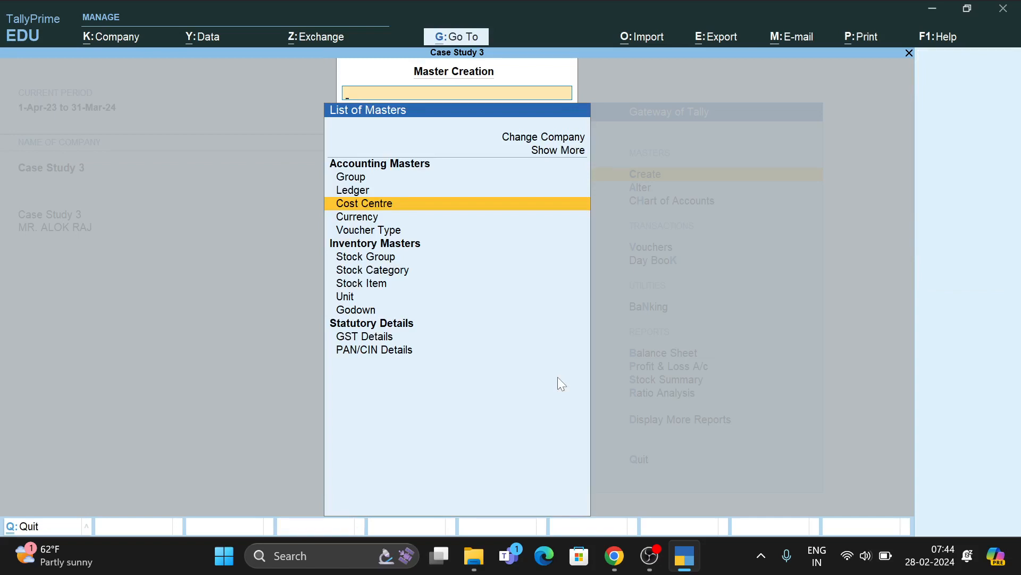
key(Return)
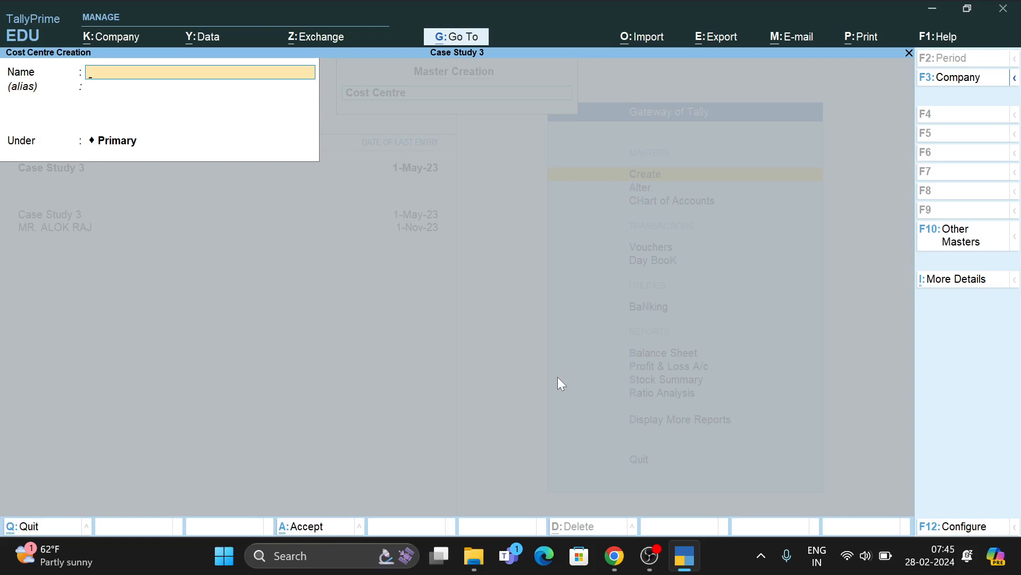
key(Escape)
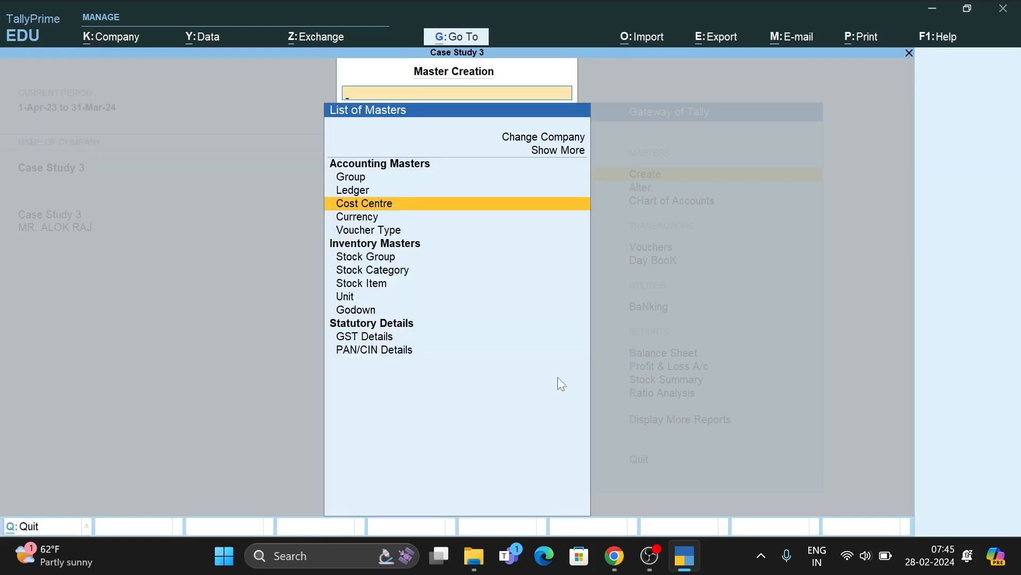
Create a new cost category named Salary that allocates revenue items but not non-revenue items, and return to the list of masters
click(560, 151)
click(559, 151)
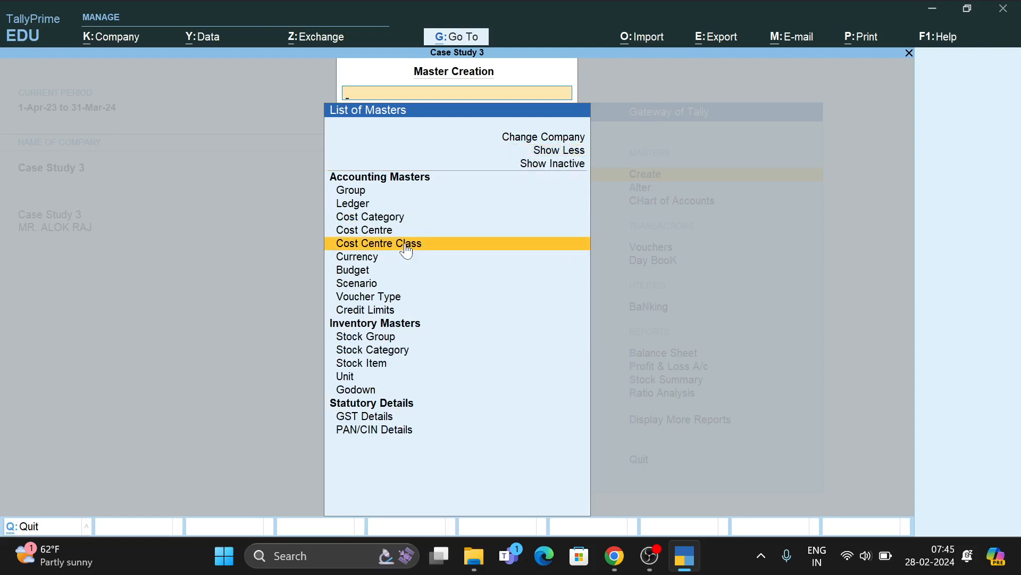
click(374, 216)
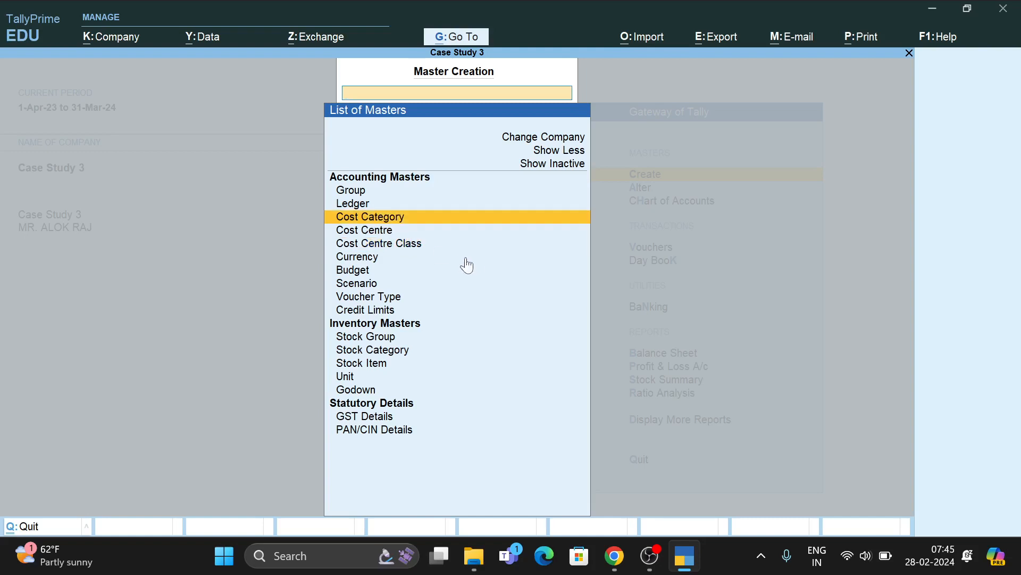
key(Return)
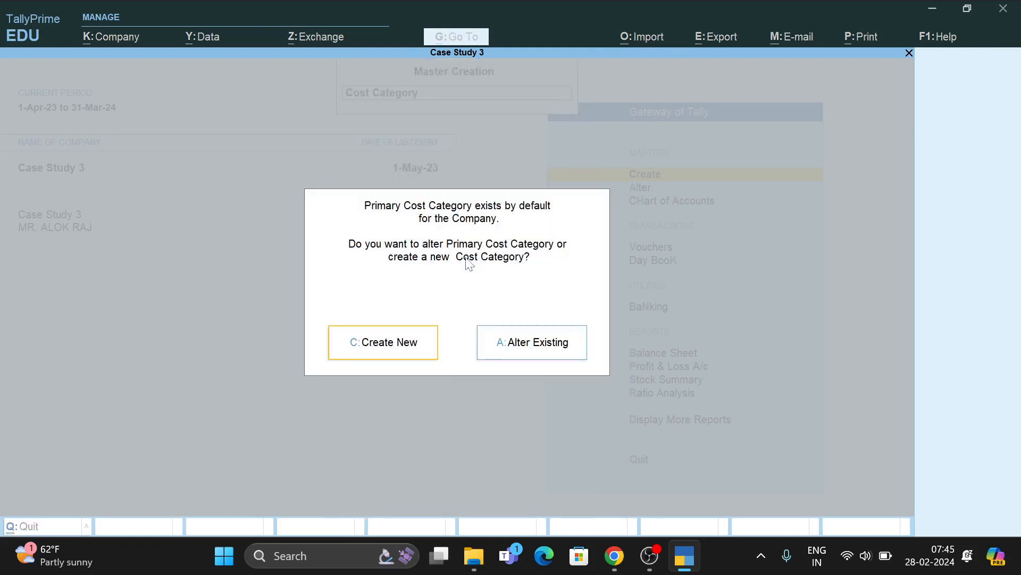
key(Return)
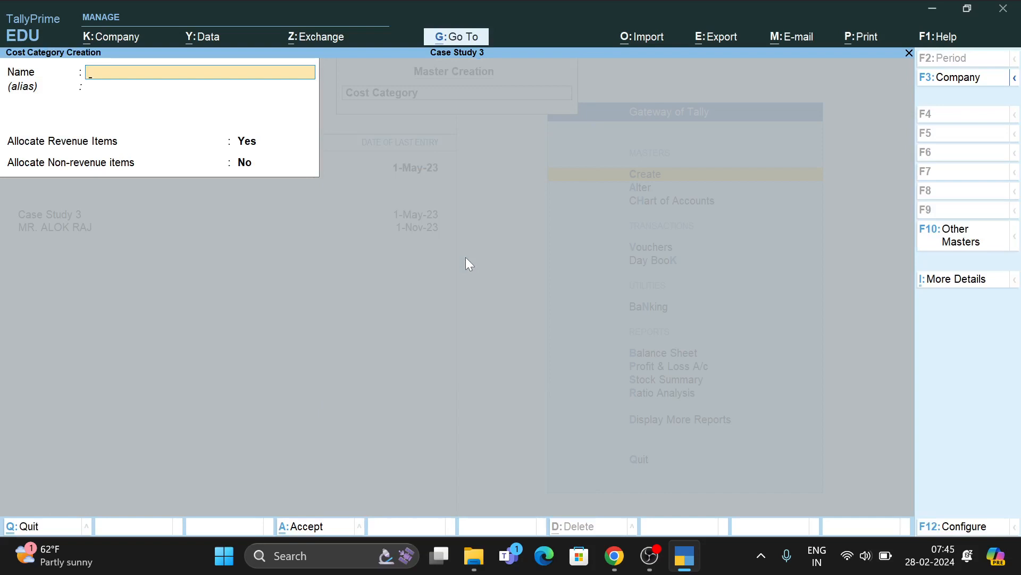
text(Salary)
key(Return)
key(Return)
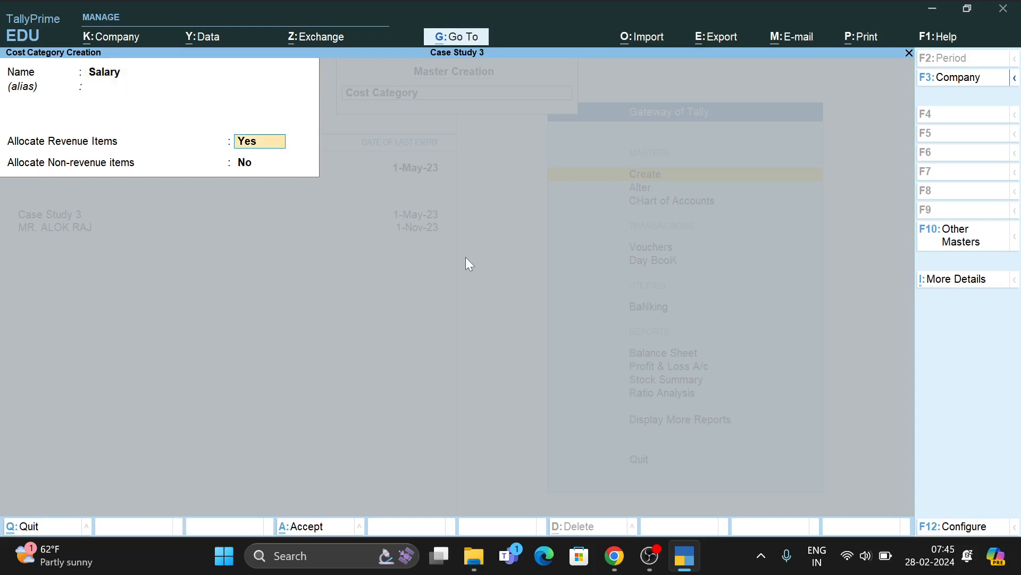
key(Return)
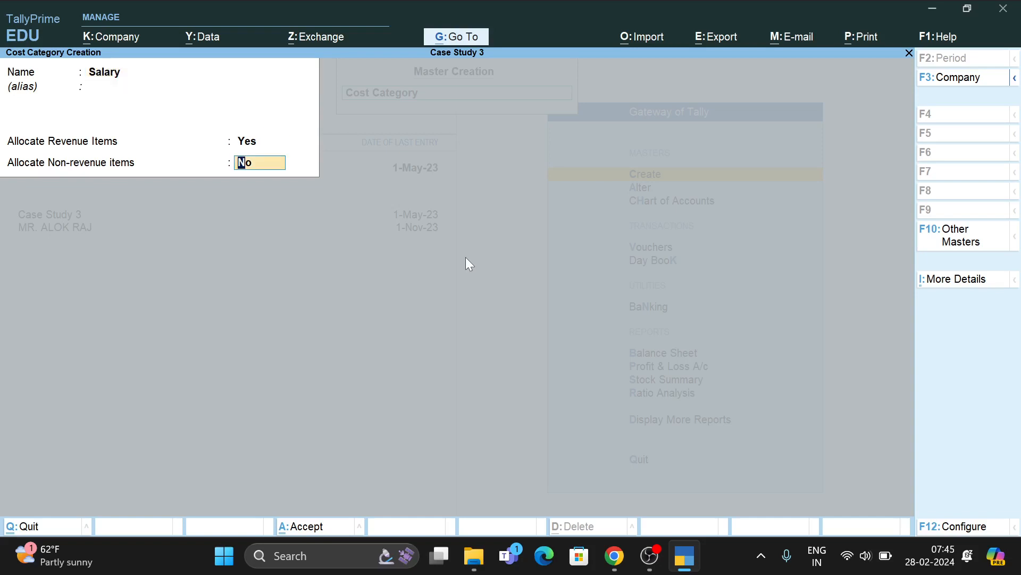
key(Return)
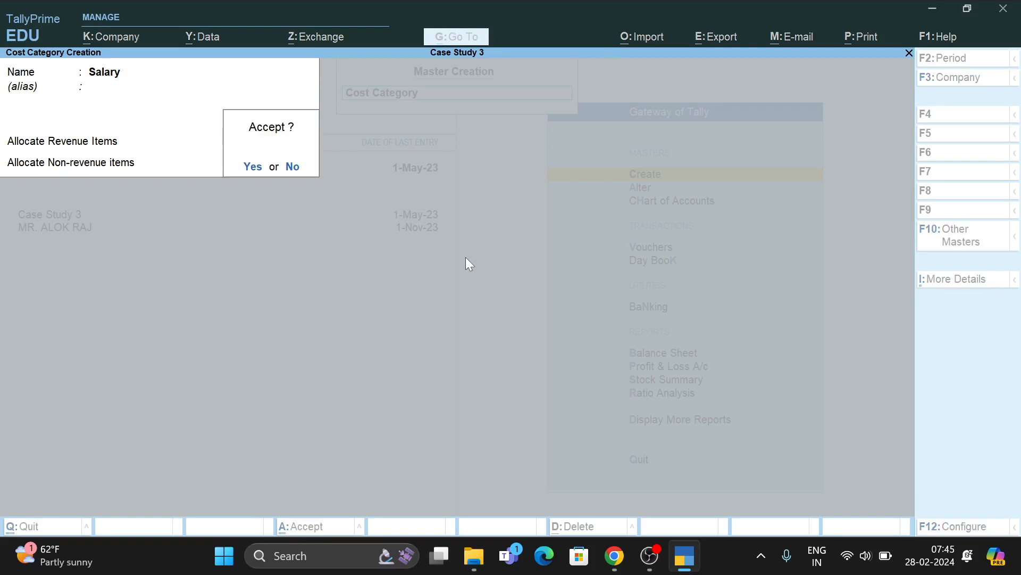
key(Return)
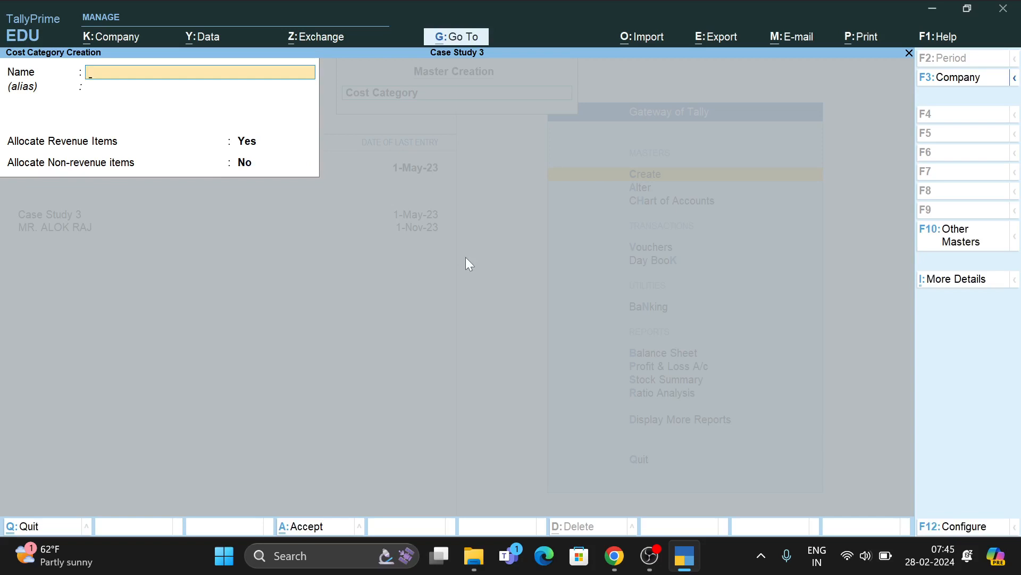
key(Escape)
key(Return)
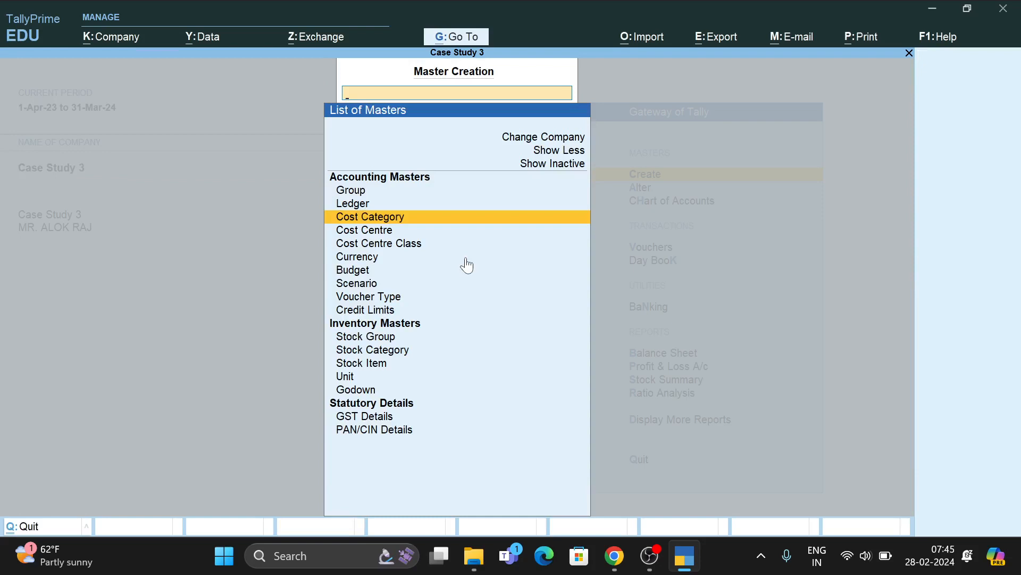
Create a cost centre with the first employee's full name in the Salary category, placed under Primary
key(Down)
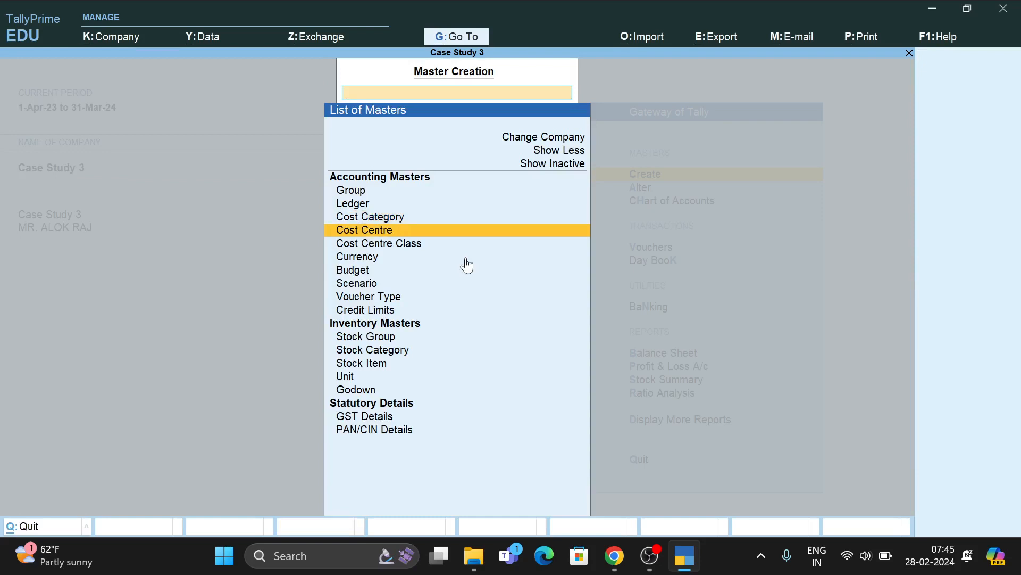
key(Return)
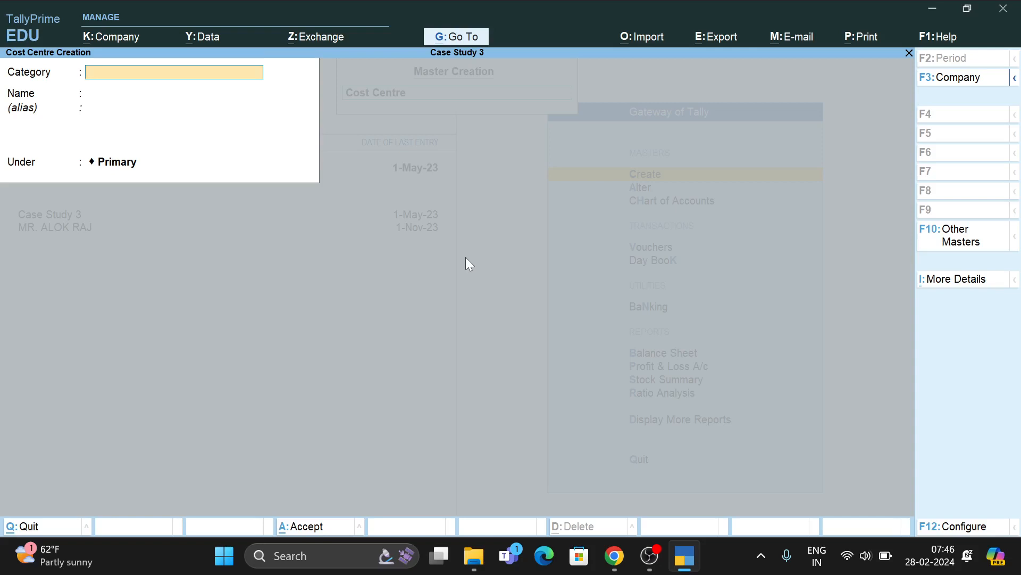
text(Sa)
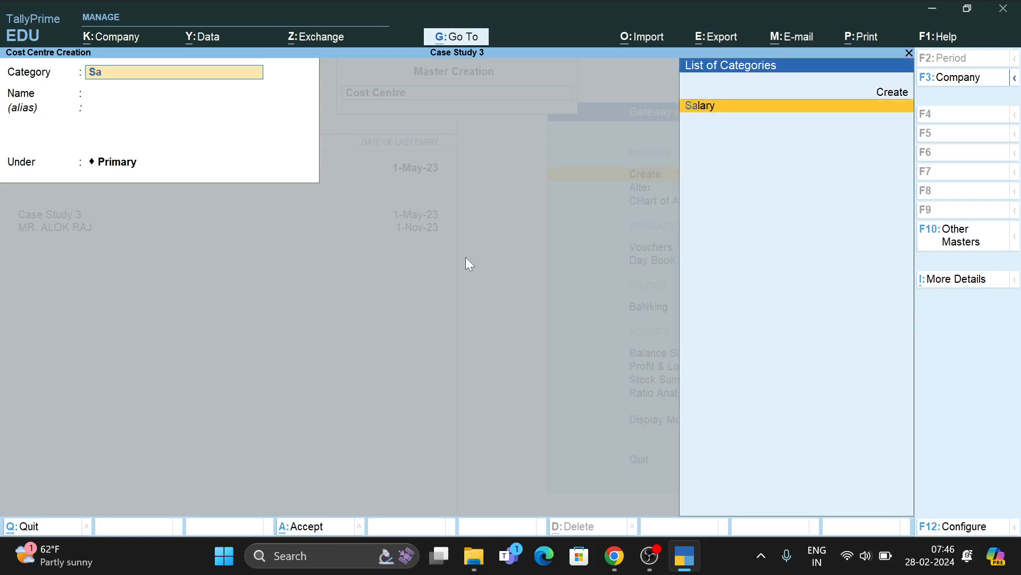
key(Return)
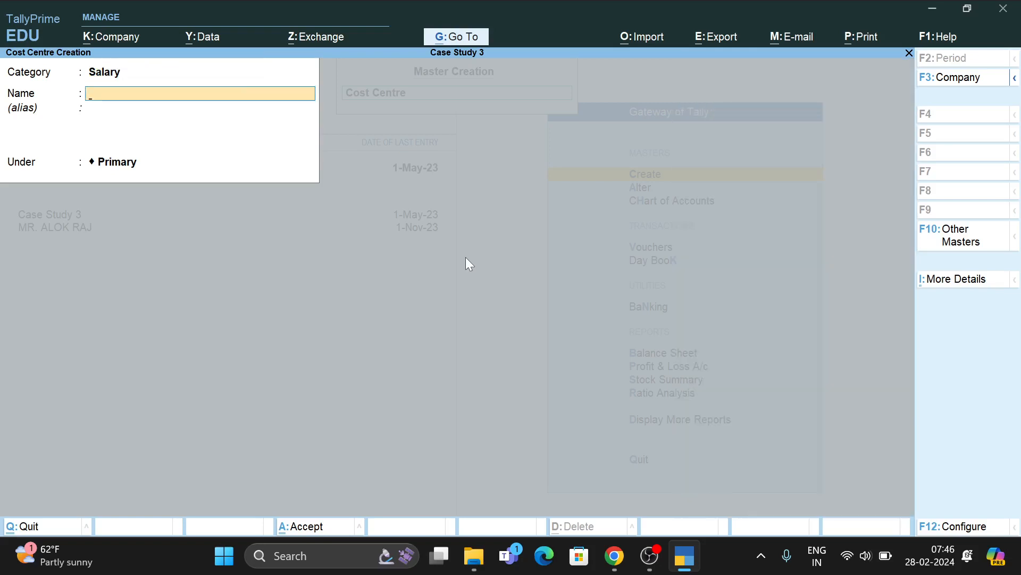
text(Mamta)
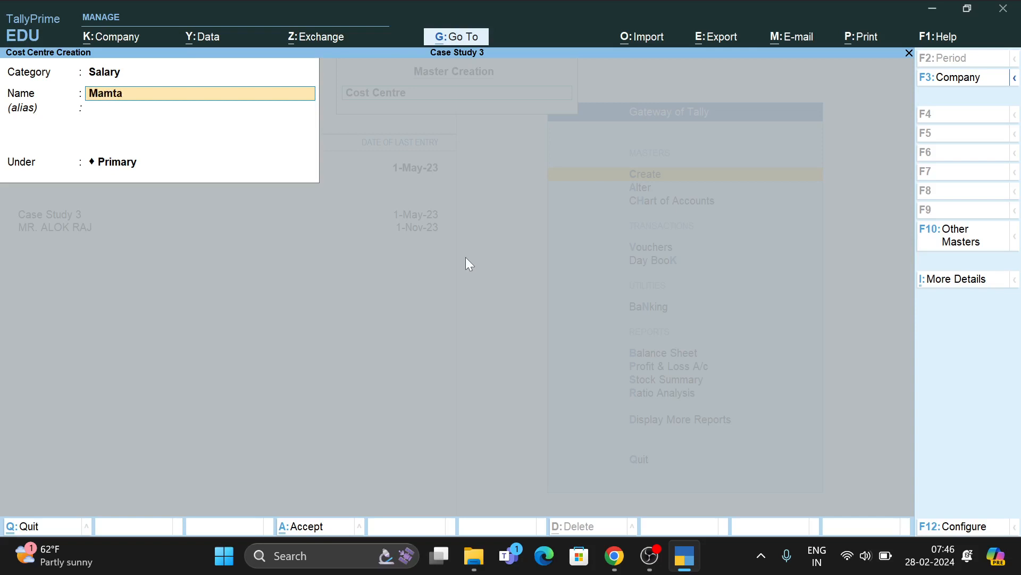
text( Sharma)
key(Return)
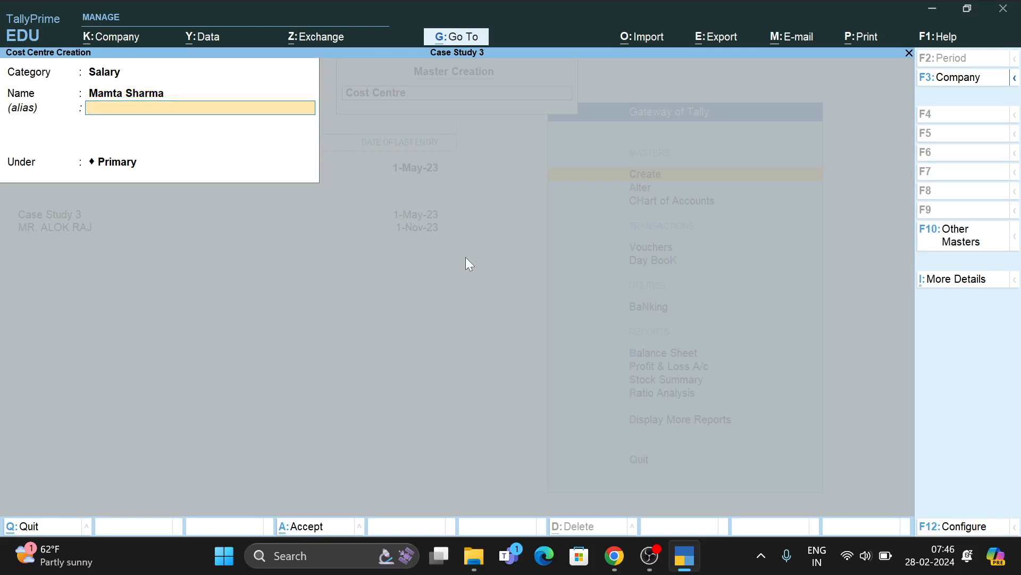
key(Return)
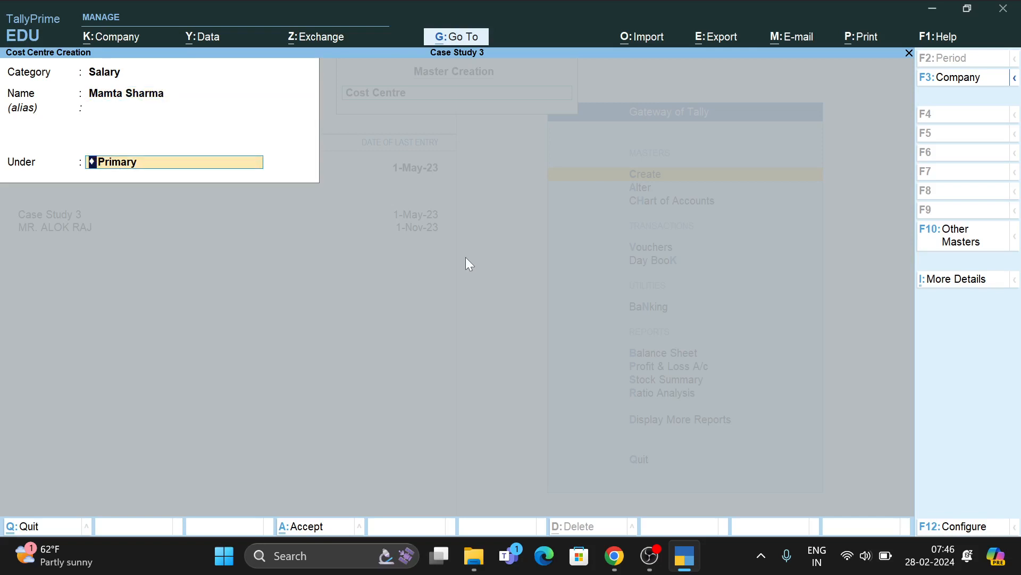
text(P)
key(Return)
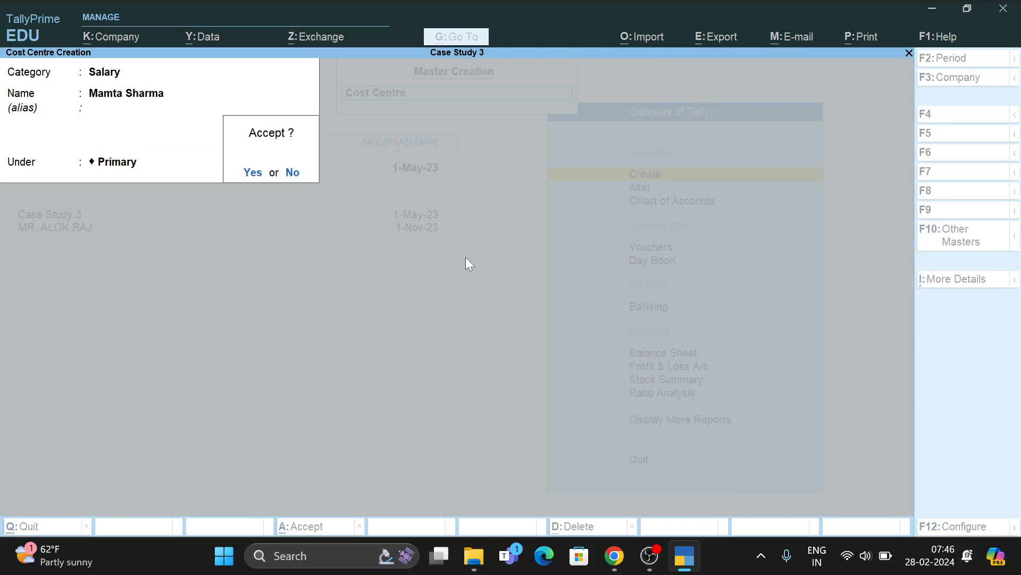
key(Return)
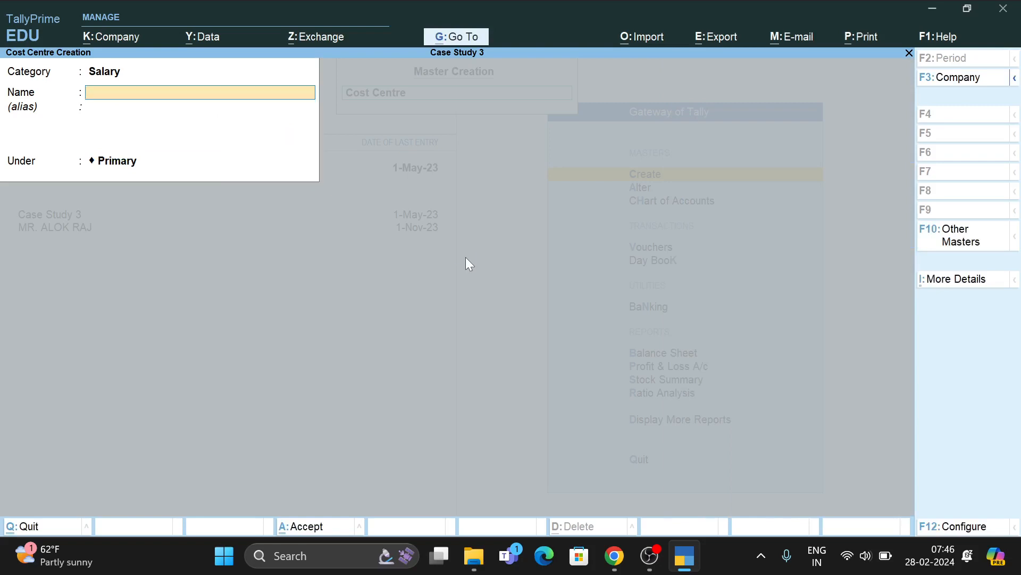
Create the second employee's cost centre in the Salary category under Primary, correcting the misspelled first name before saving
text(Prajesh Sangwan)
key(Return)
key(Return)
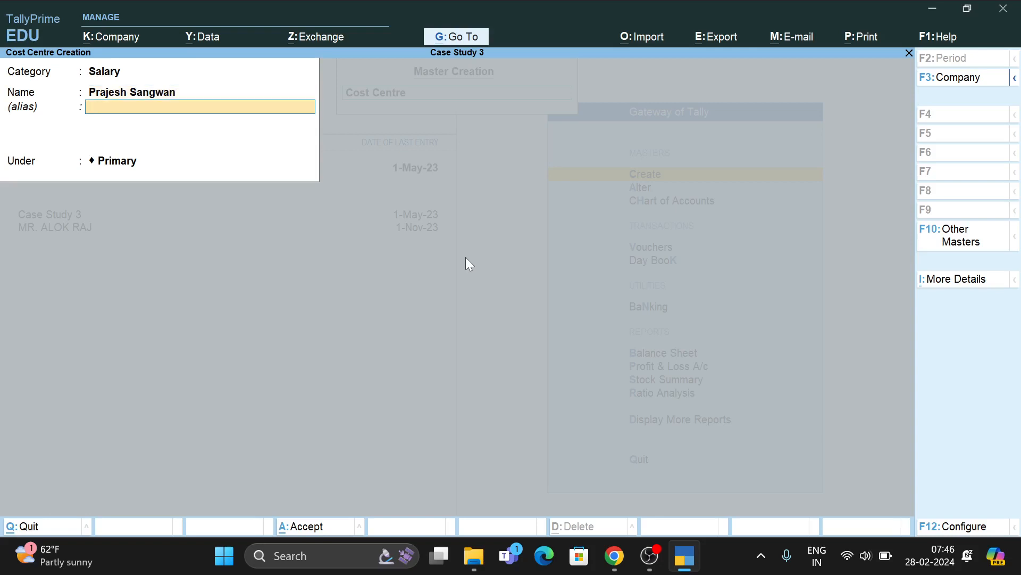
key(ctrl)
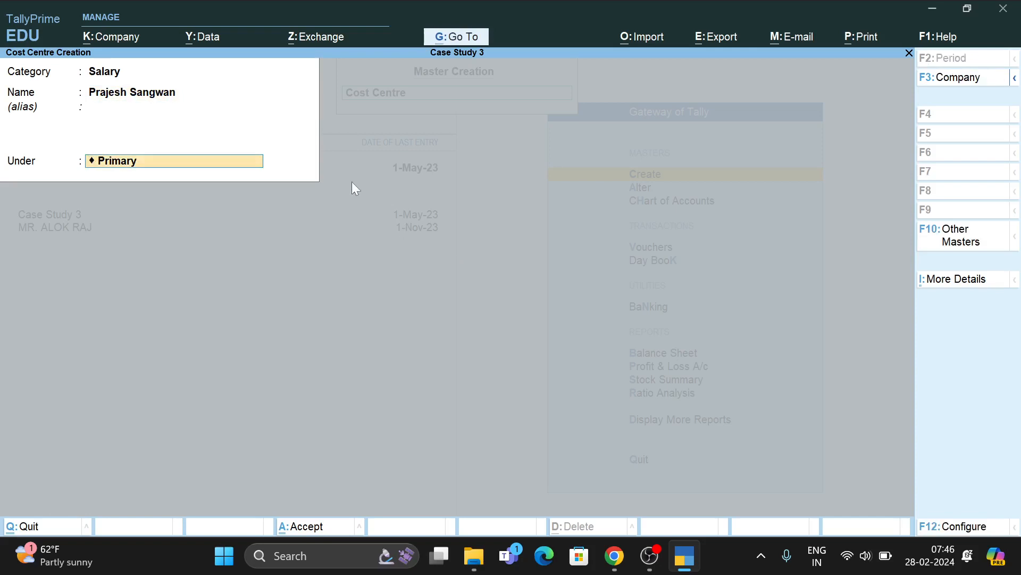
click(146, 98)
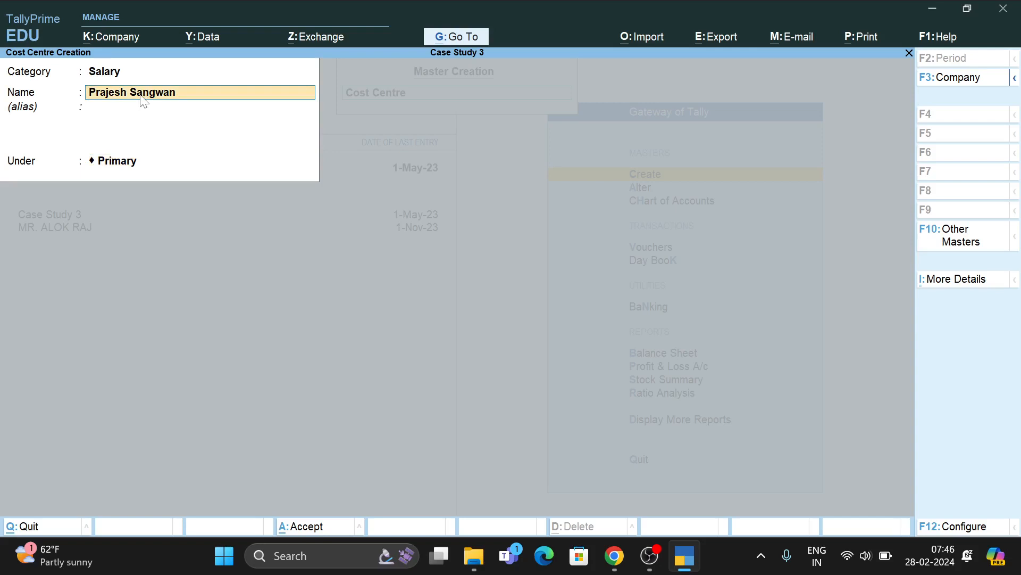
text(Rea)
key(BackSpace)
key(BackSpace)
text(ajesh Sangwan)
key(Return)
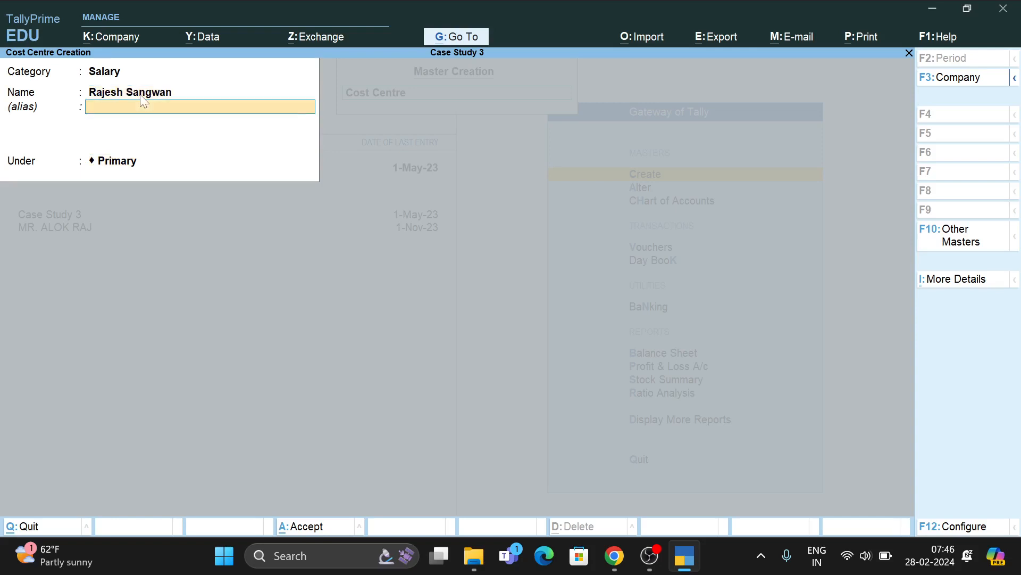
key(ctrl+a)
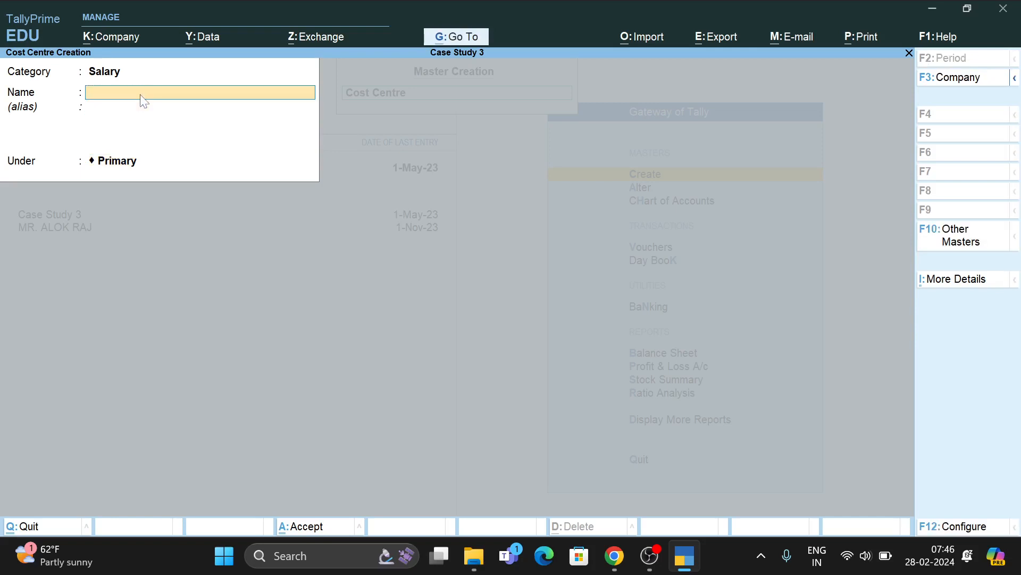
Add a cost centre with the third employee's full name in the Salary category under Primary
text(Manoj Rathore)
key(Return)
key(Return)
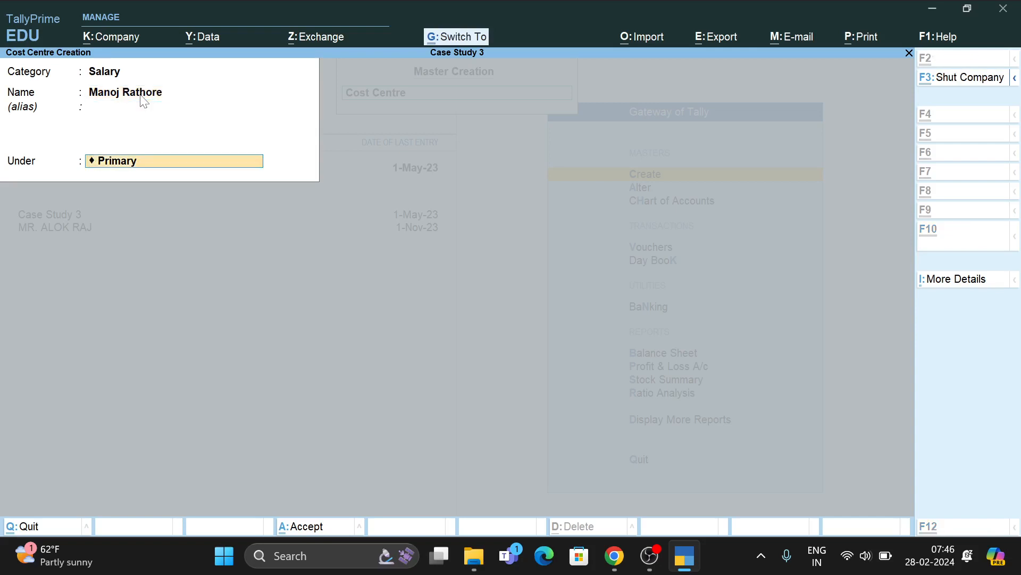
key(Return)
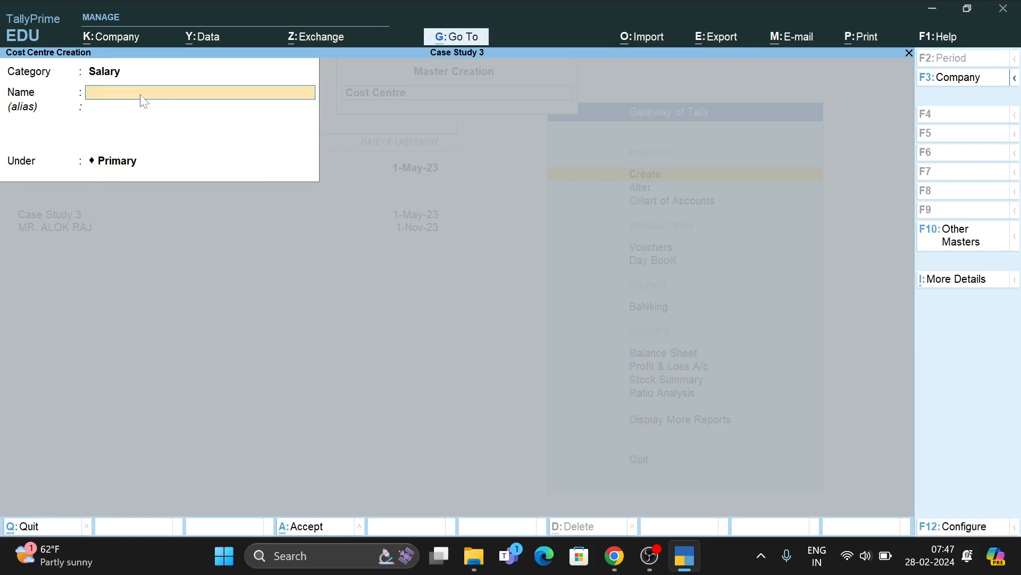
Add a cost centre with the fourth employee's full name in the Salary category under Primary
text(Mahendra Singh)
key(Return)
key(Return)
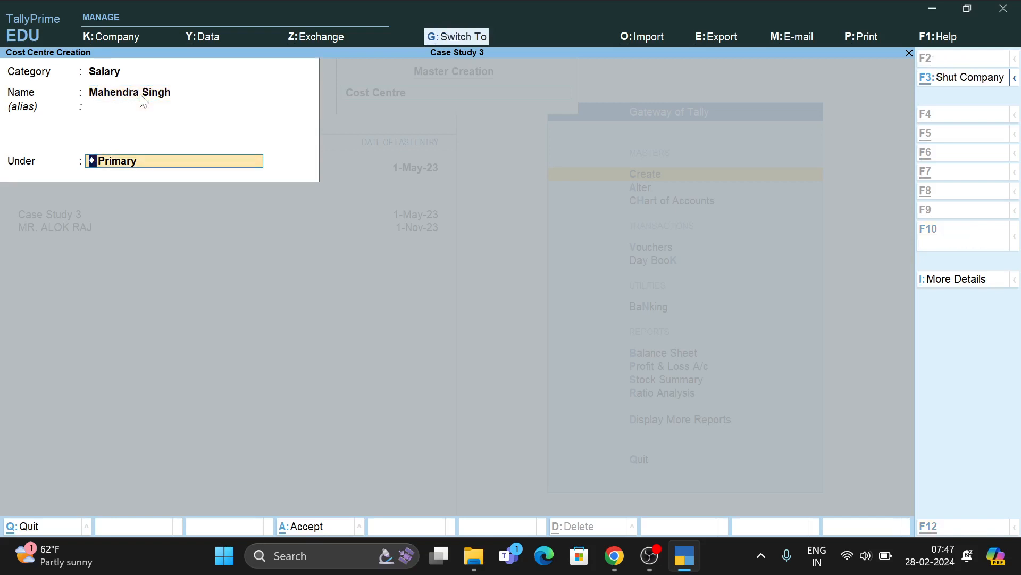
key(ctrl+a)
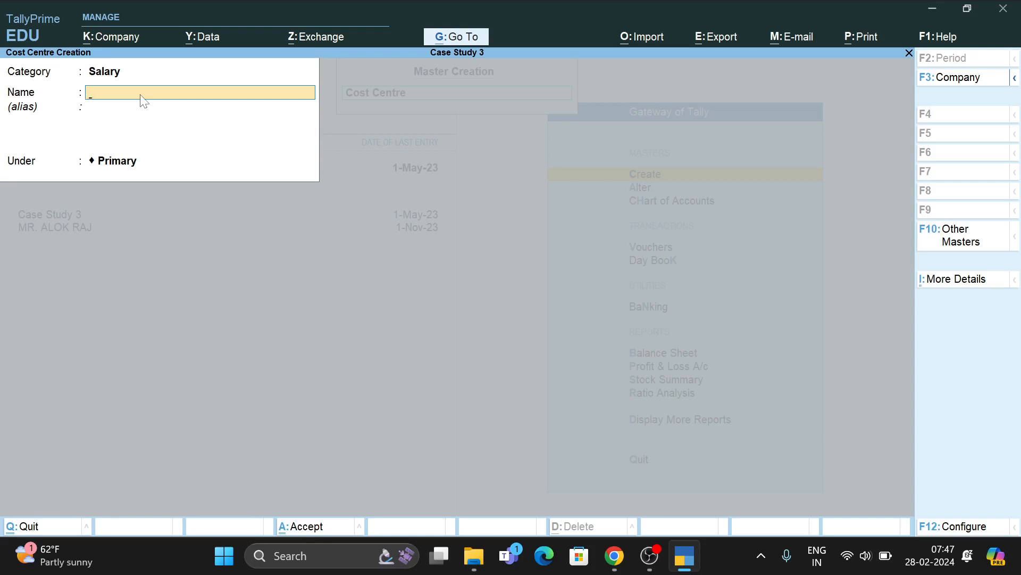
Leave cost centre and master creation for the Gateway of Tally, and open a new payment voucher
key(Escape)
key(y)
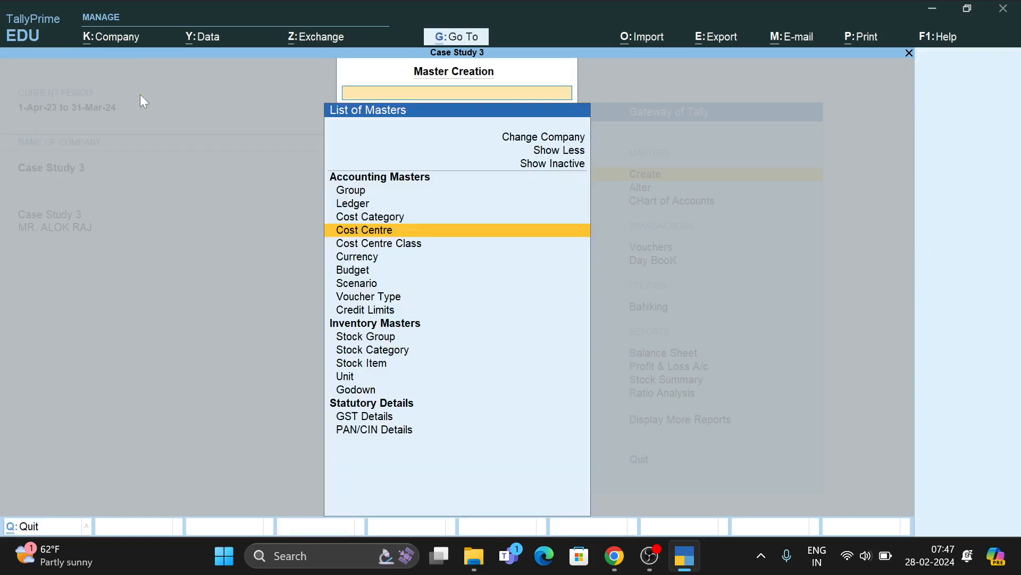
key(Escape)
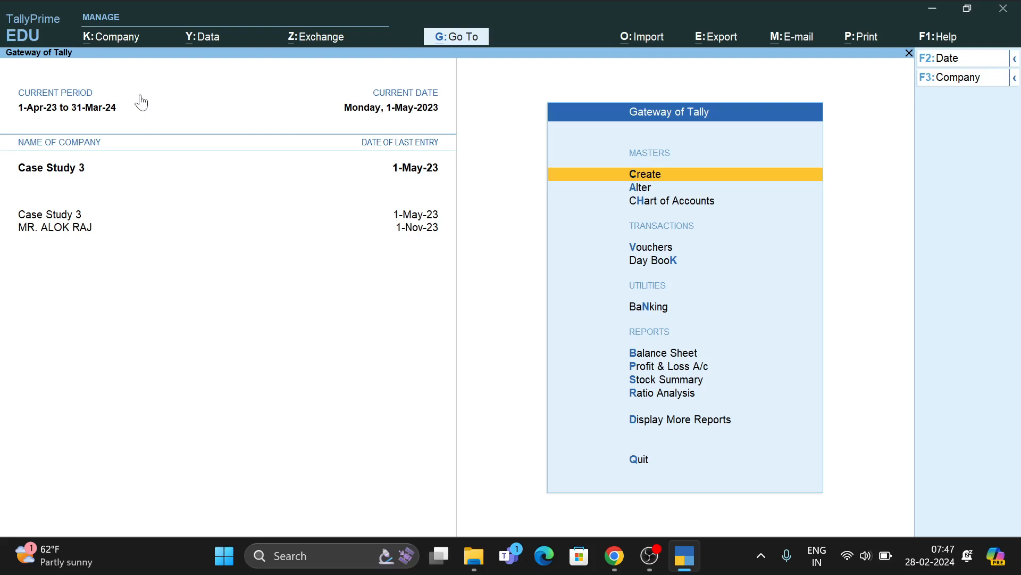
key(Down)
key(Down)
key(Down)
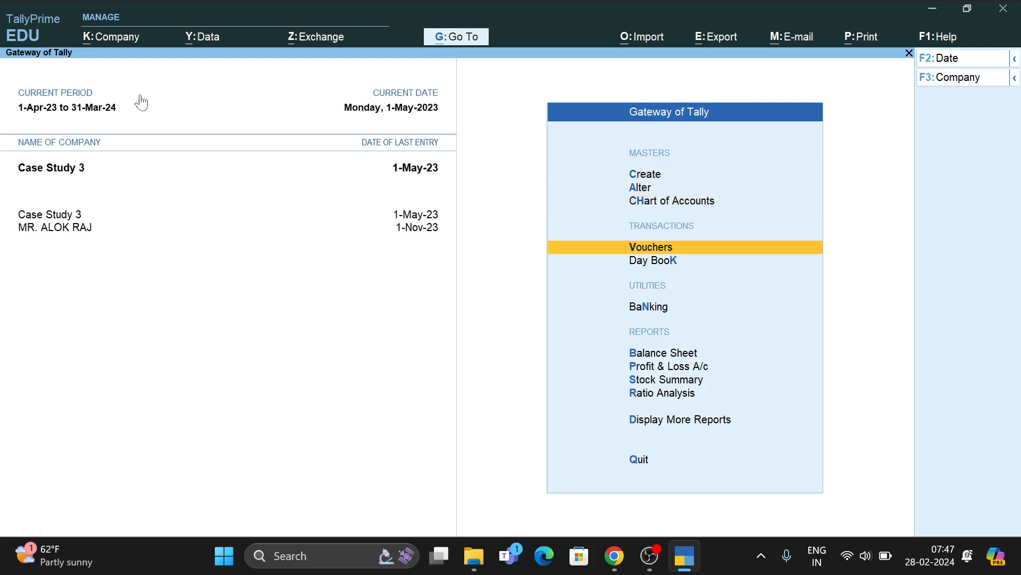
key(Return)
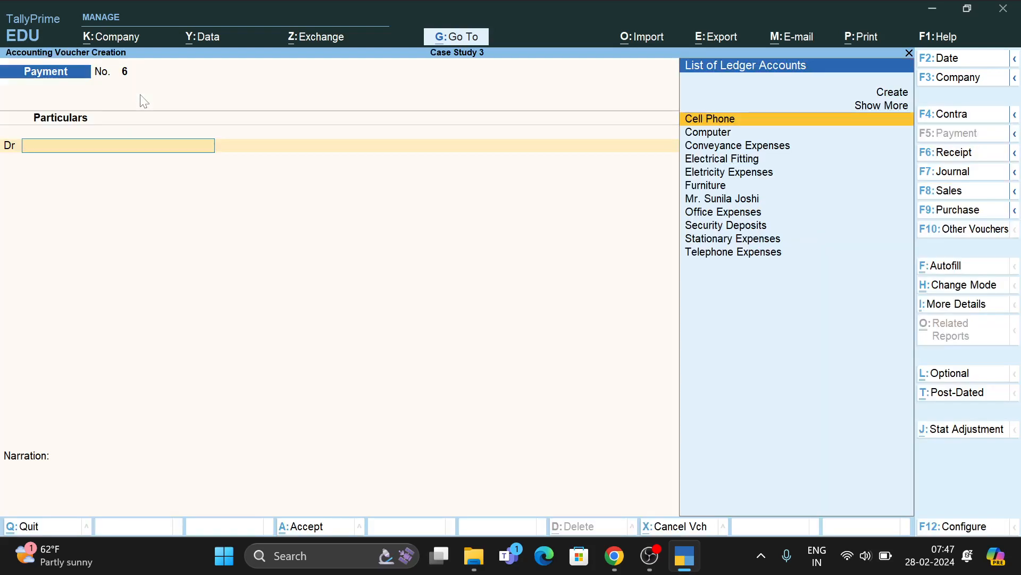
Create a Salary Expenses ledger under Direct Expenses with ledger type Not Applicable for the payment voucher's debit line
key(alt)
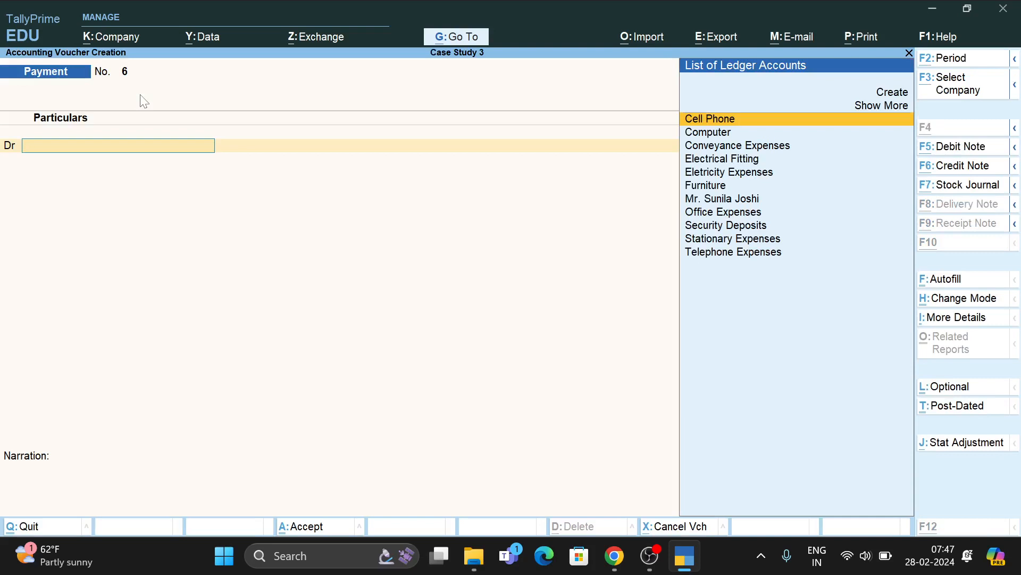
key(alt+c)
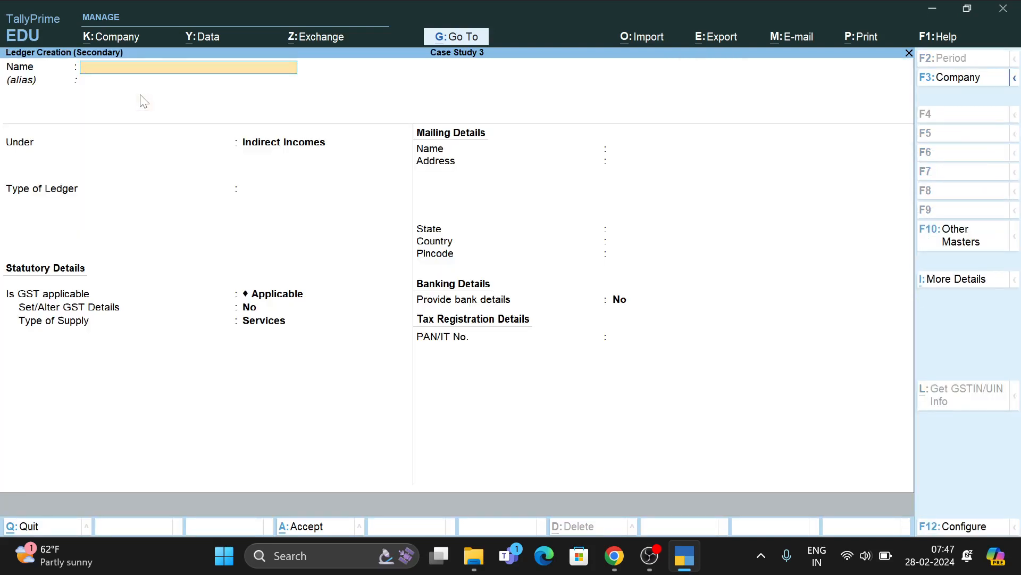
text(Salary Expenses)
key(Return)
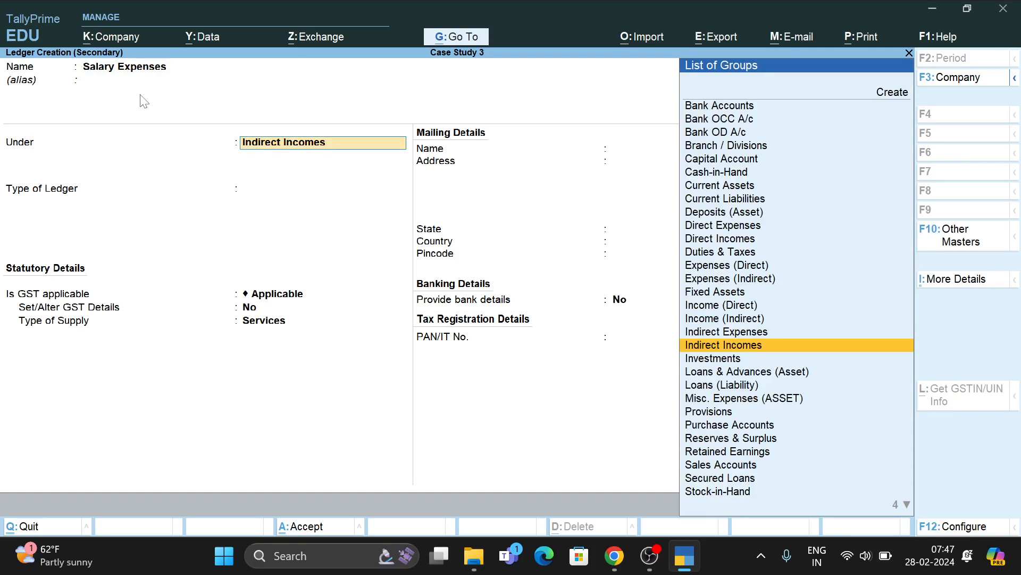
text(Di)
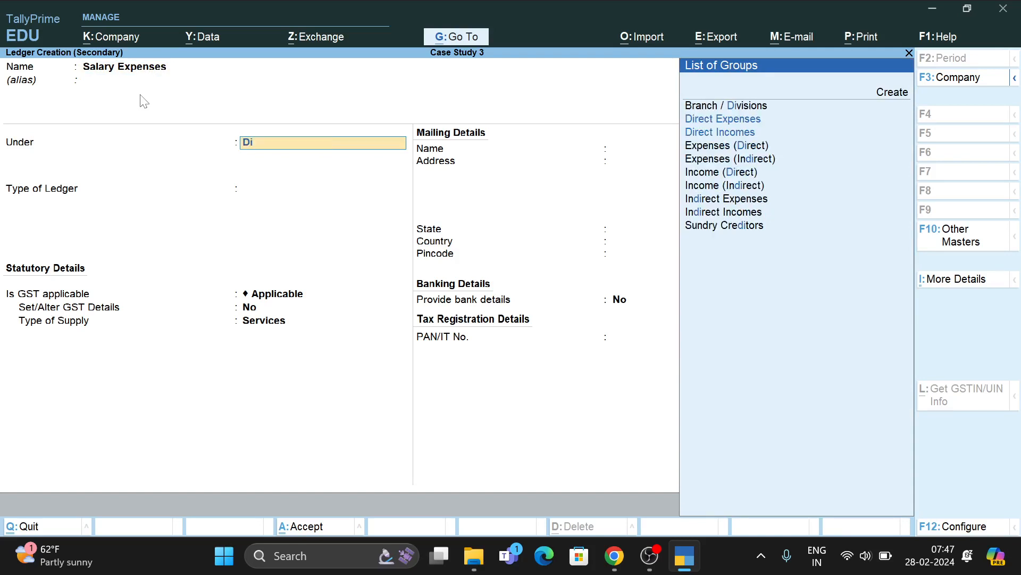
key(Return)
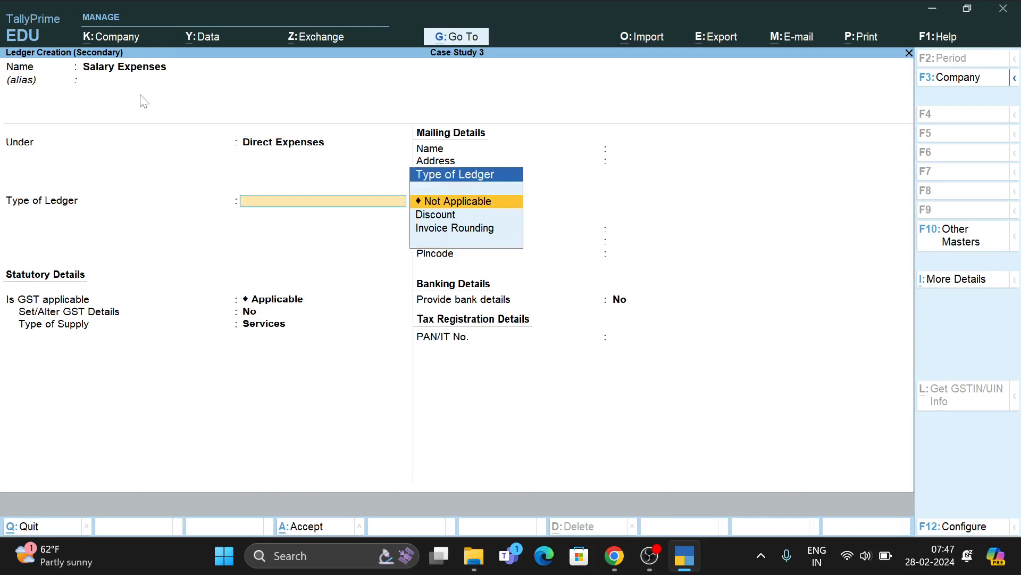
key(Return)
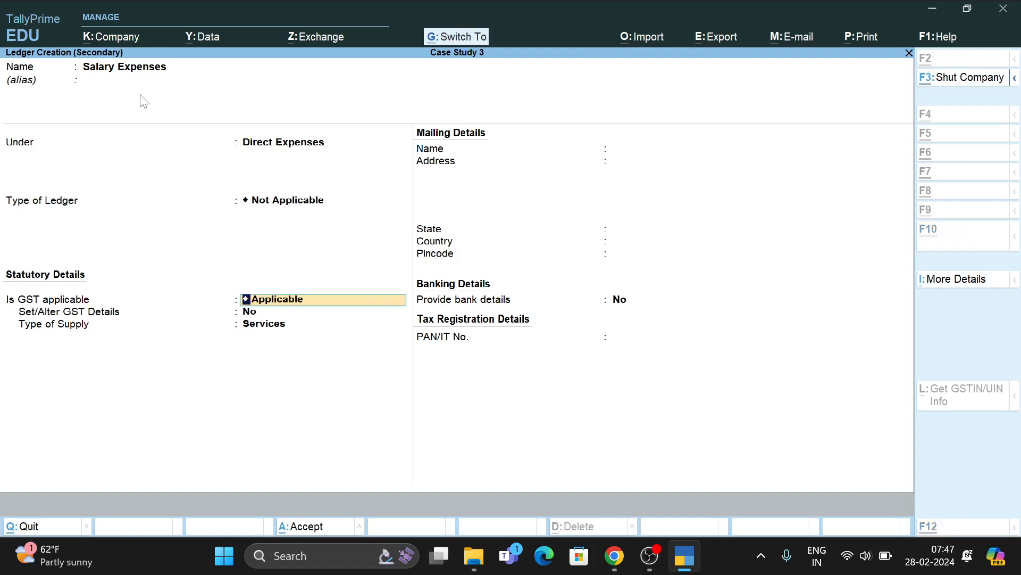
key(ctrl+a)
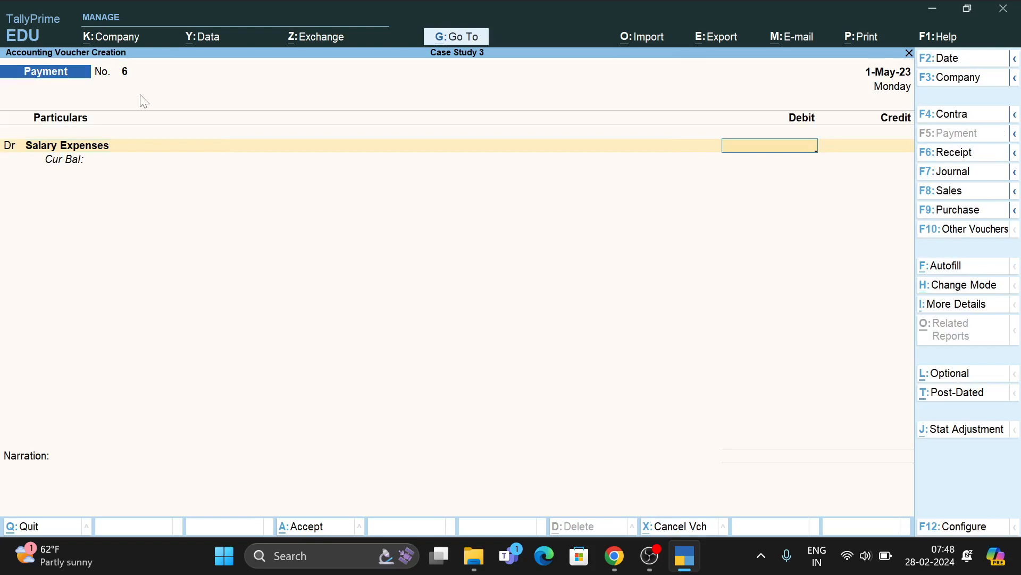
Debit Salary Expenses with 6,700 in the payment voucher
text(6700)
key(Return)
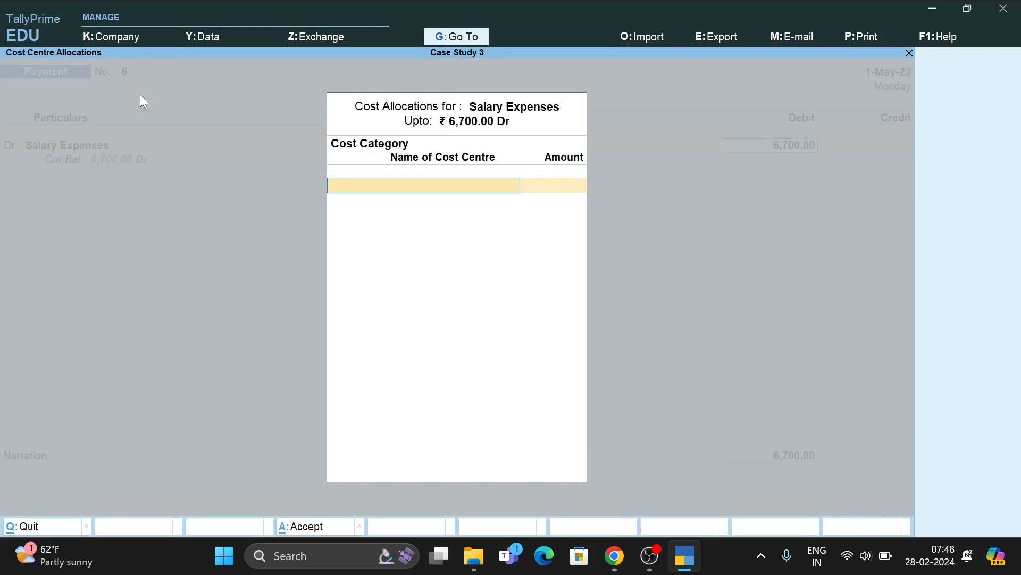
text(M)
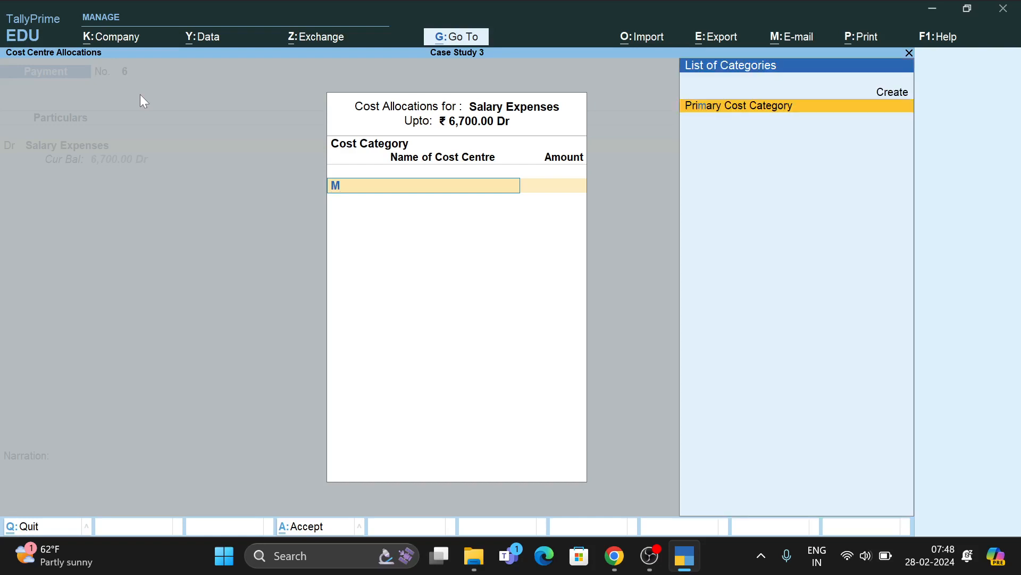
key(BackSpace)
key(Escape)
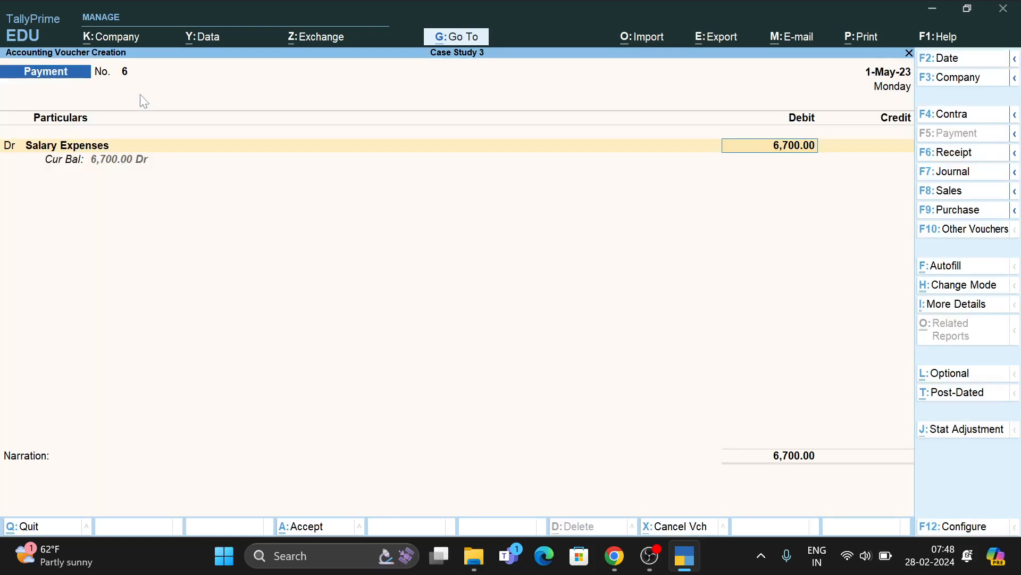
key(Return)
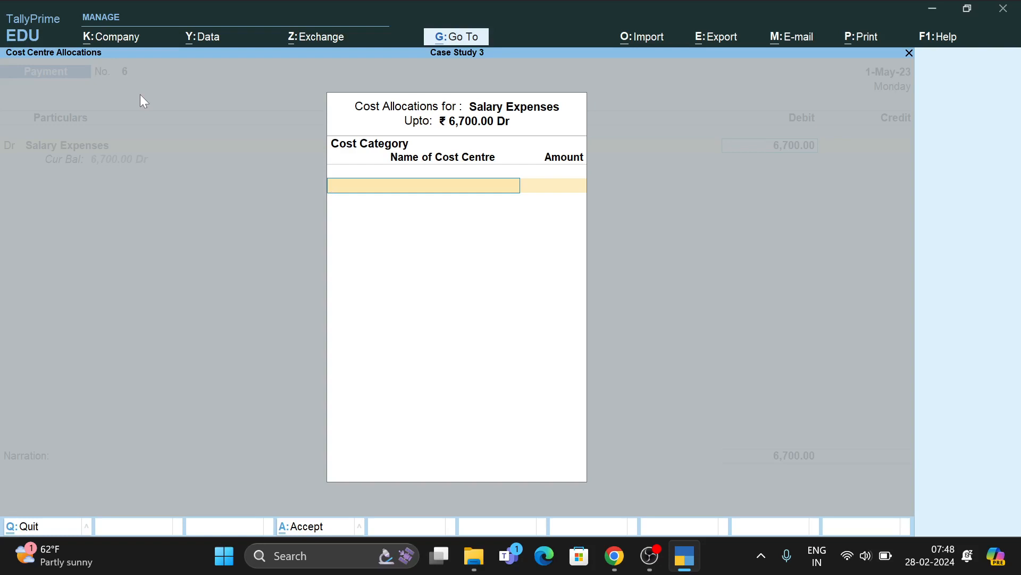
key(Escape)
key(Return)
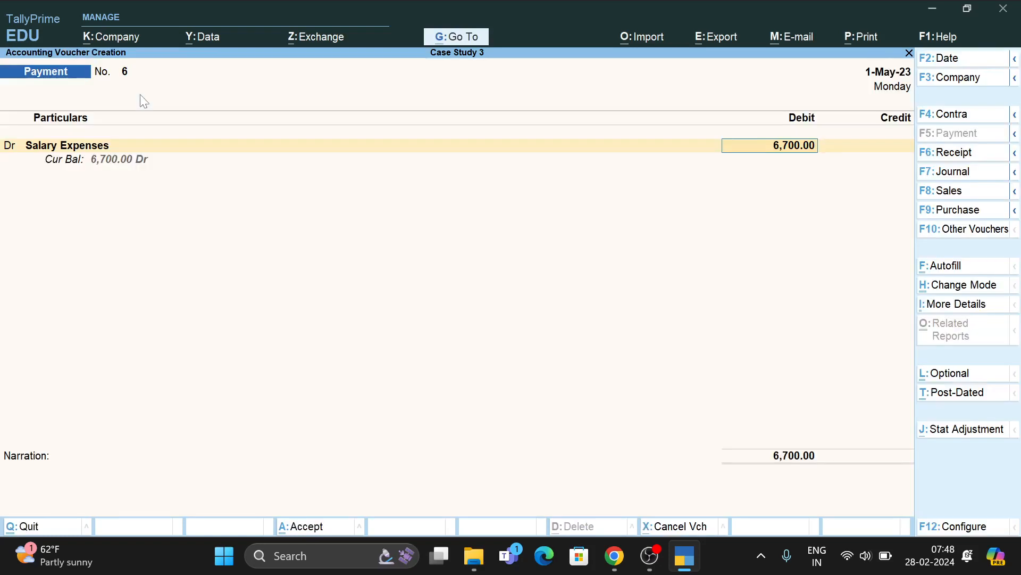
Show more options in the payment voucher configuration and set Select Cost Centre/Class to Yes
key(F12)
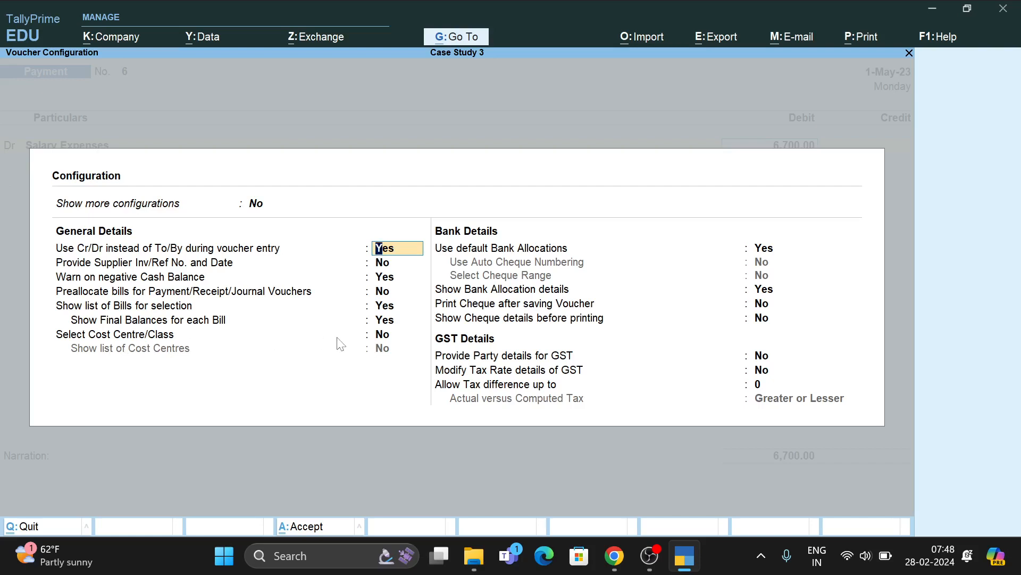
click(130, 341)
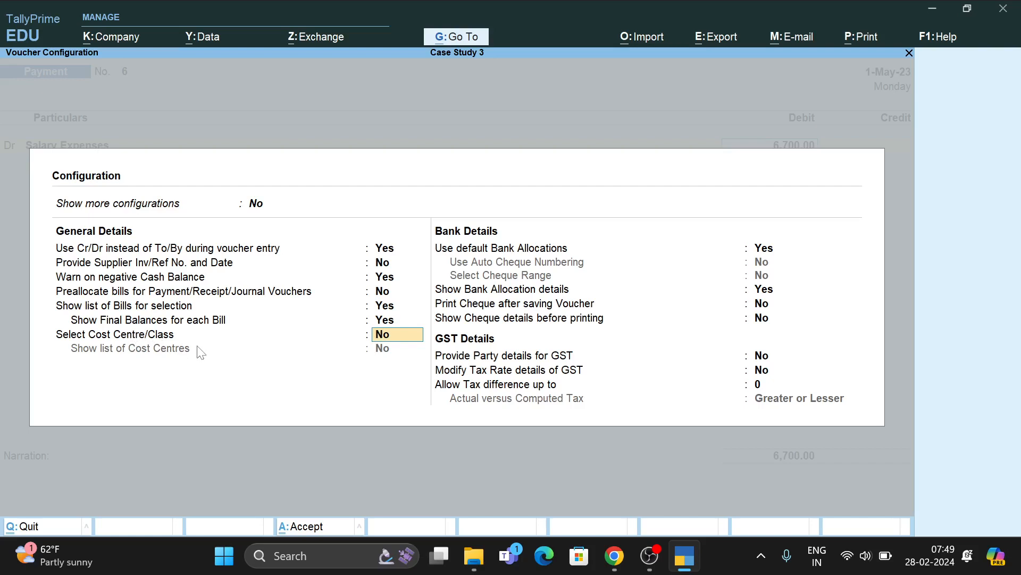
click(256, 203)
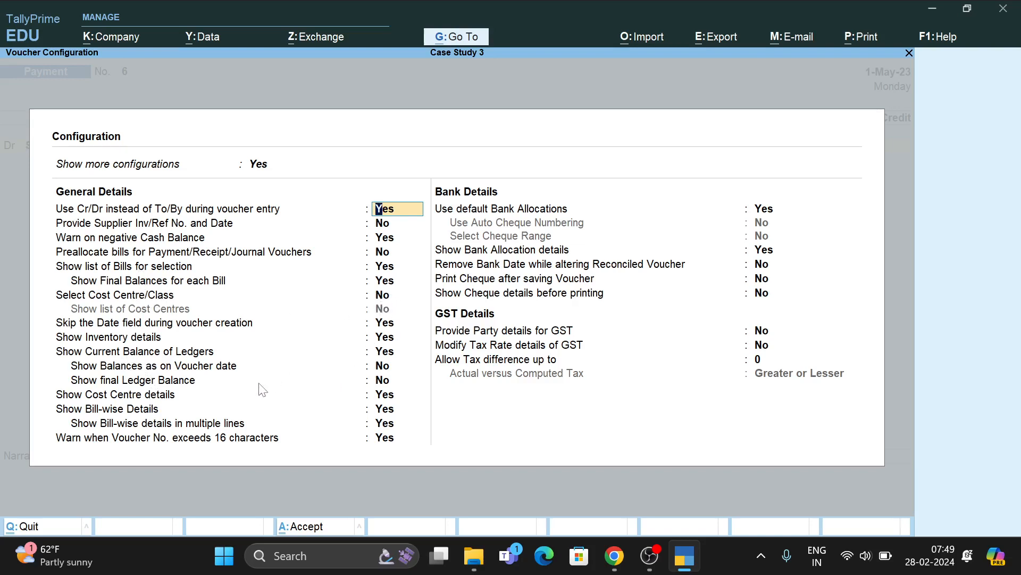
click(384, 297)
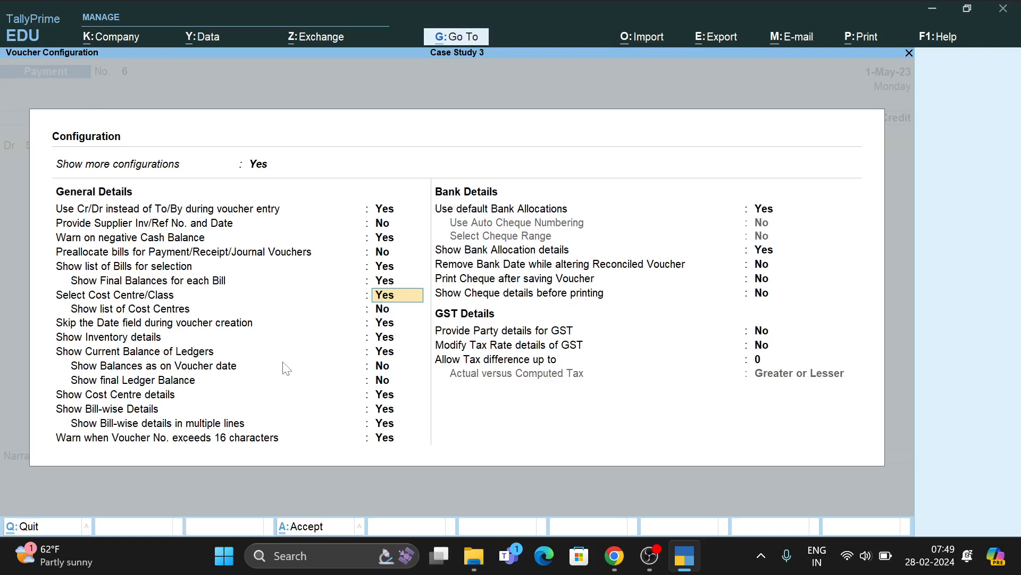
key(Down)
key(Down)
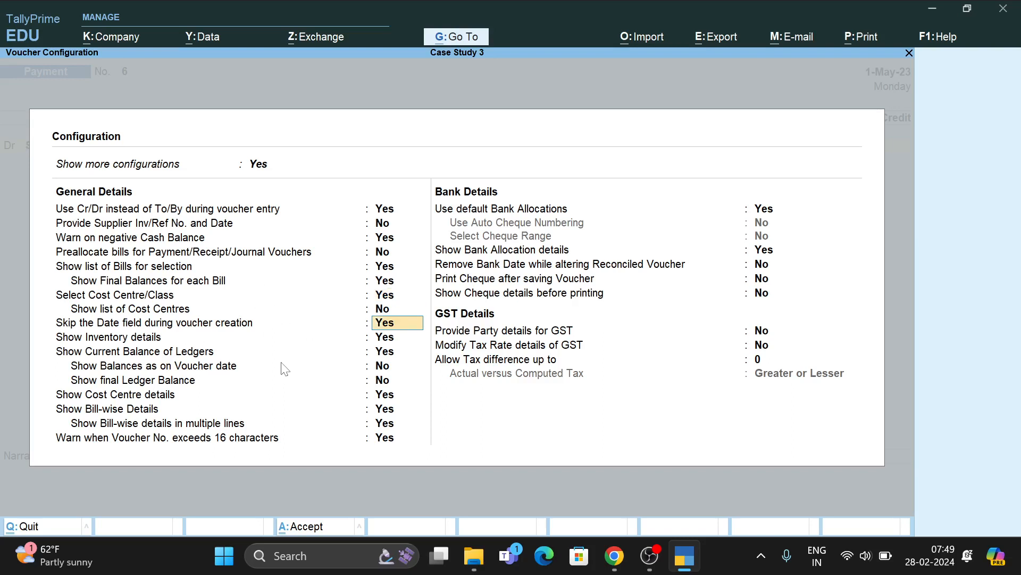
key(Down)
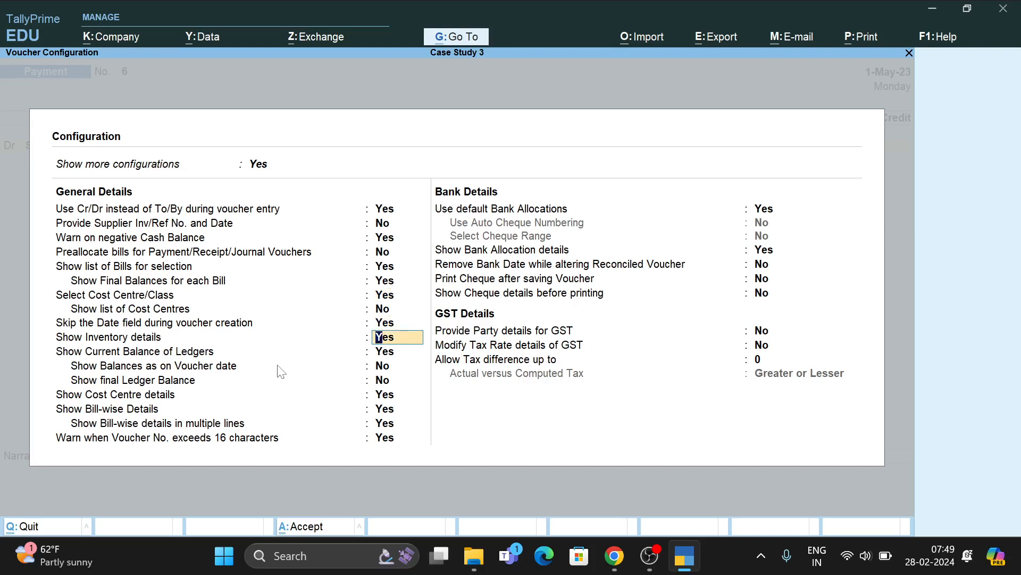
key(ctrl)
key(ctrl+a)
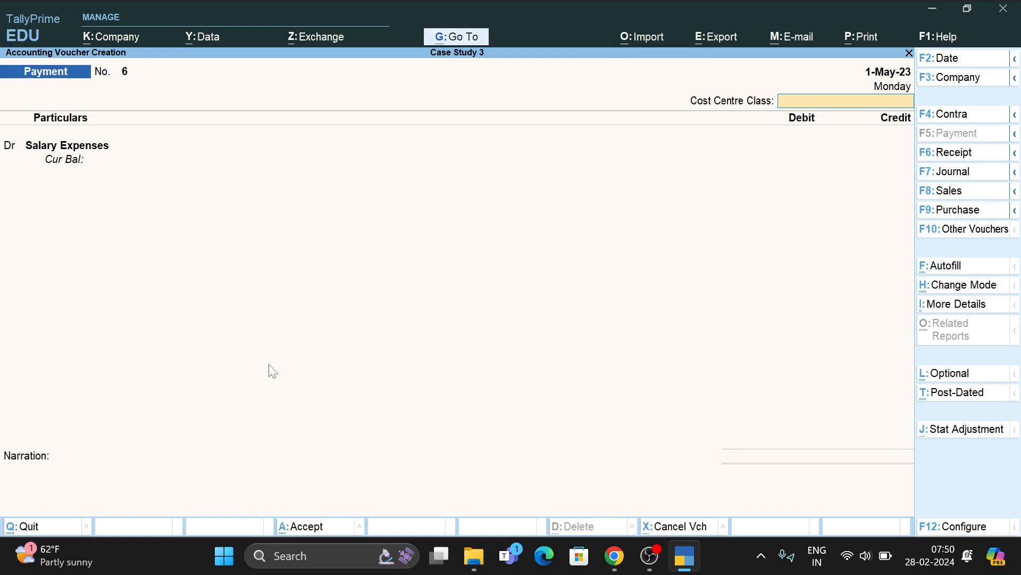
Set Select Cost Centre/Class back to No in the payment voucher configuration
key(ctrl)
key(F12)
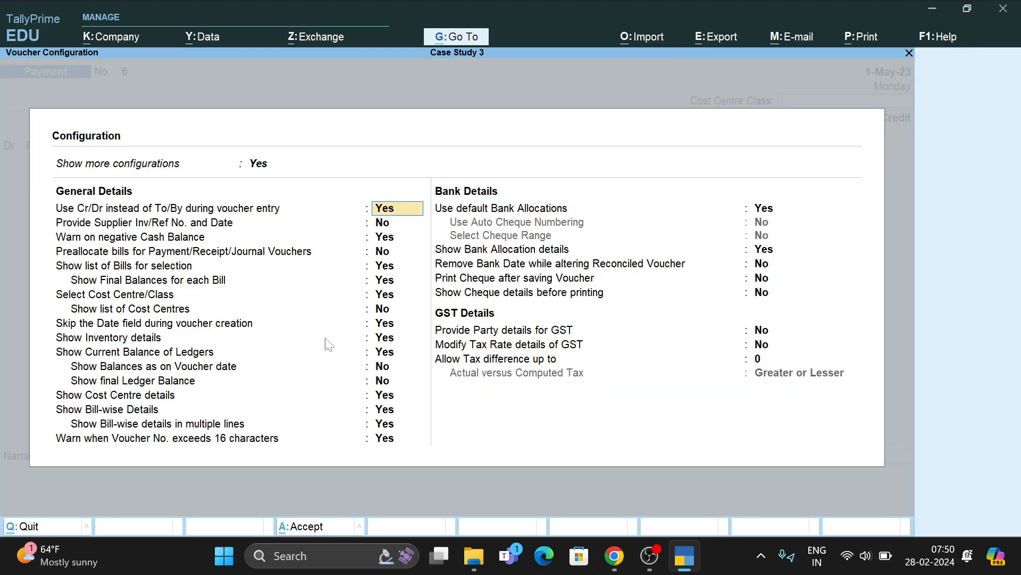
click(396, 294)
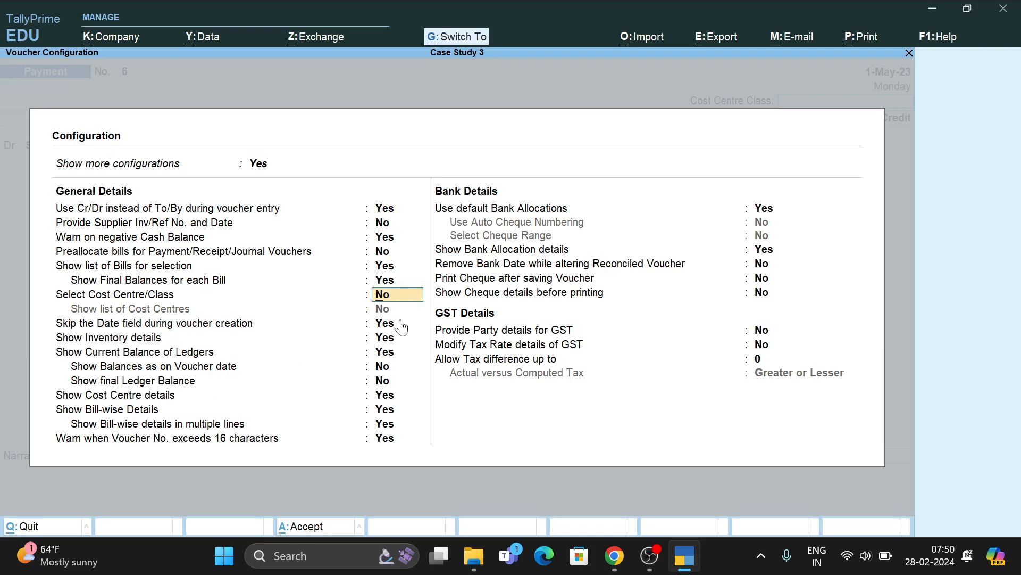
key(ctrl+a)
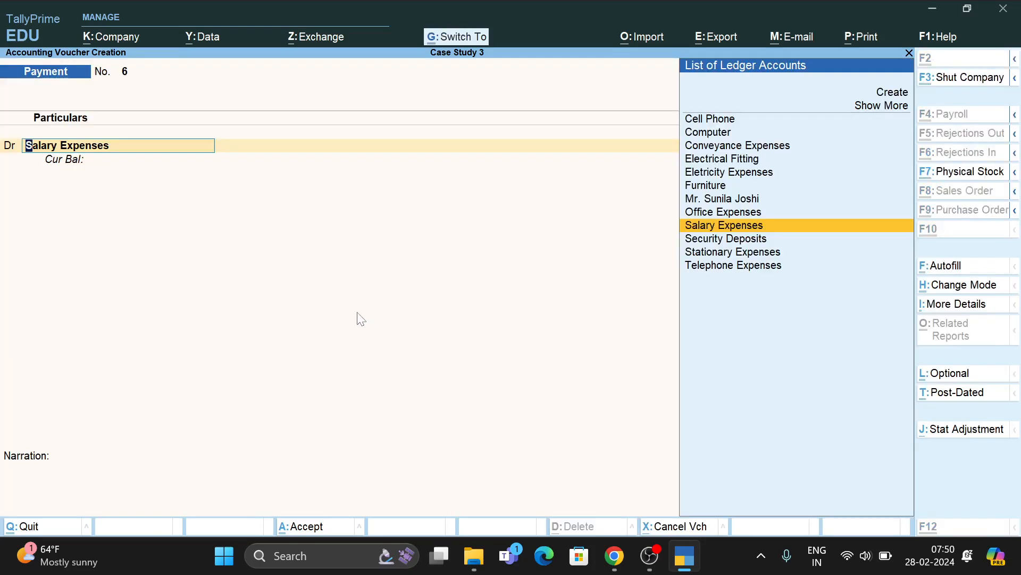
Alter the Salary Expenses ledger from the voucher, setting Apply Cost Centres for Ledgers to Yes in its configuration, and save the ledger
key(ctrl+Return)
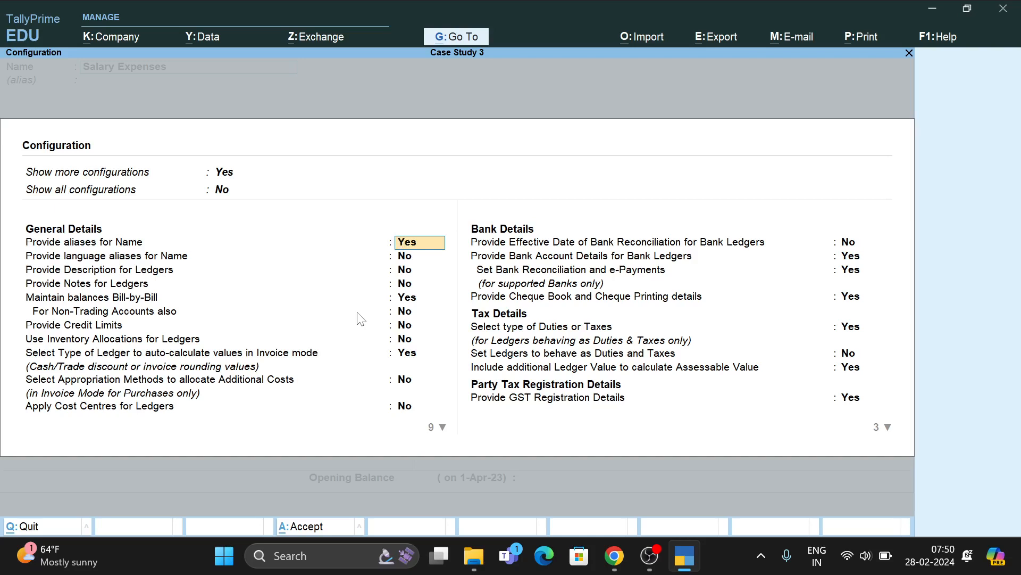
click(405, 406)
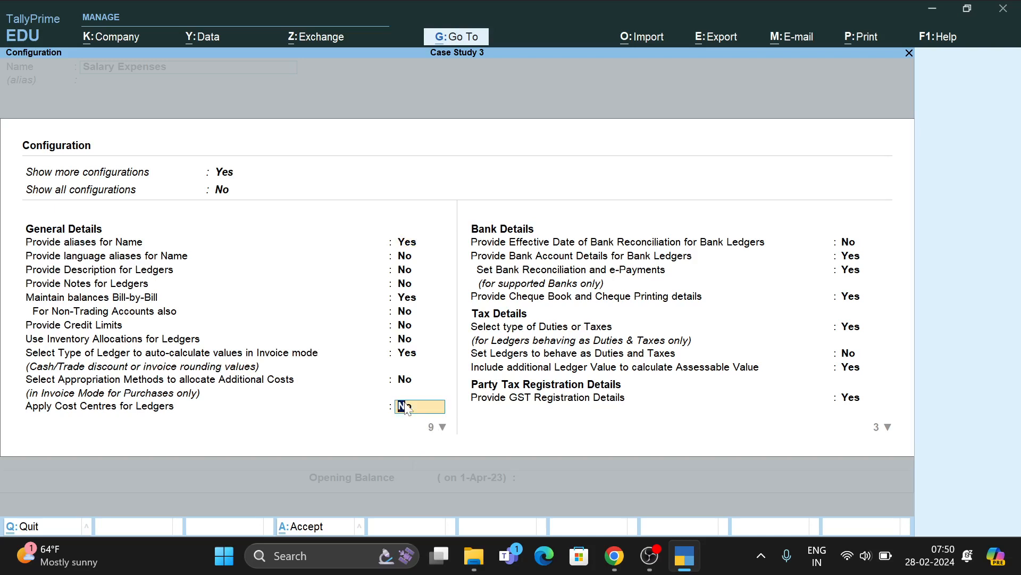
text(y)
key(ctrl+a)
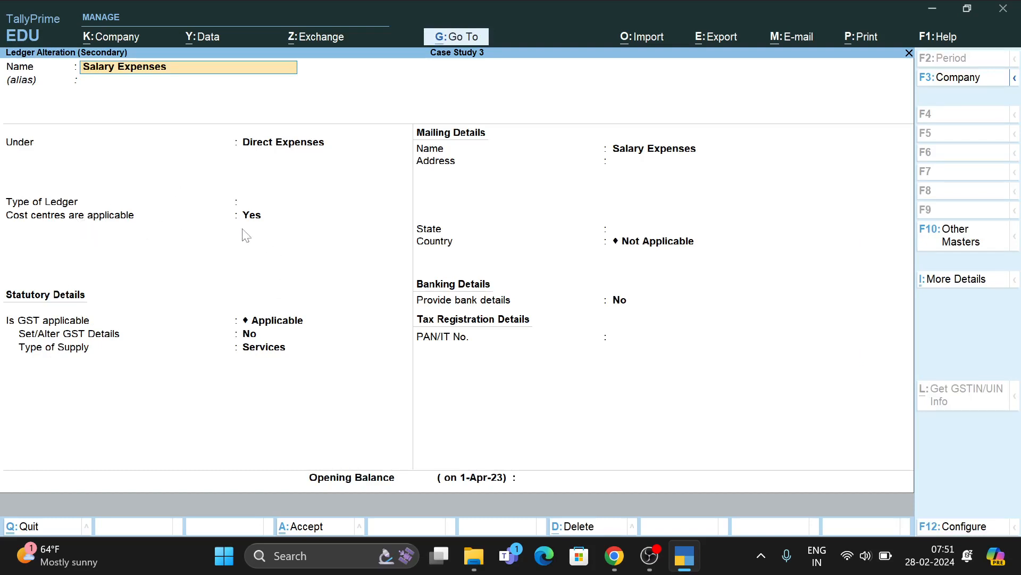
key(ctrl)
key(ctrl+a)
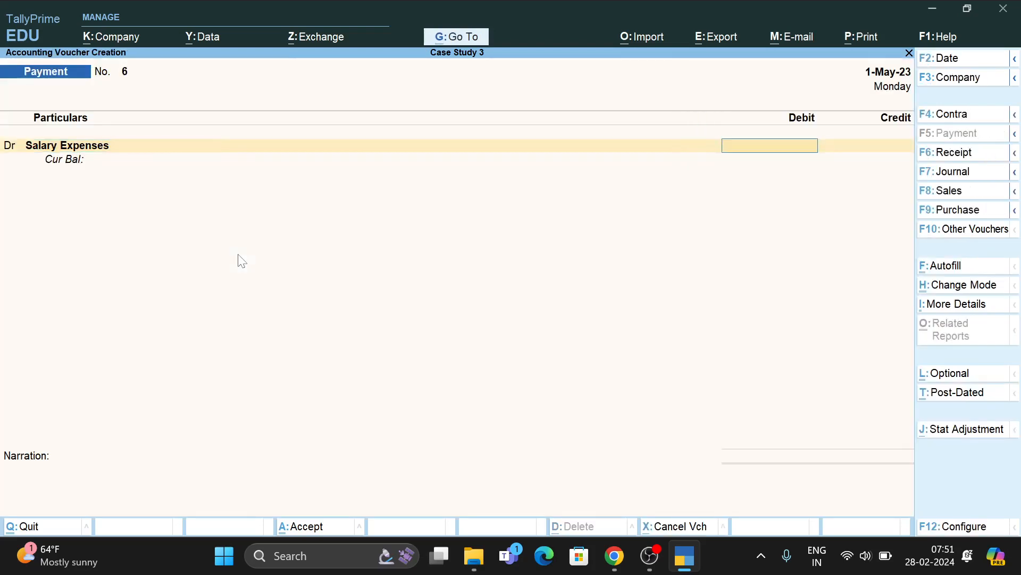
Debit Salary Expenses with 6,700 and choose the Salary cost category for its cost allocations
text(6700)
key(Return)
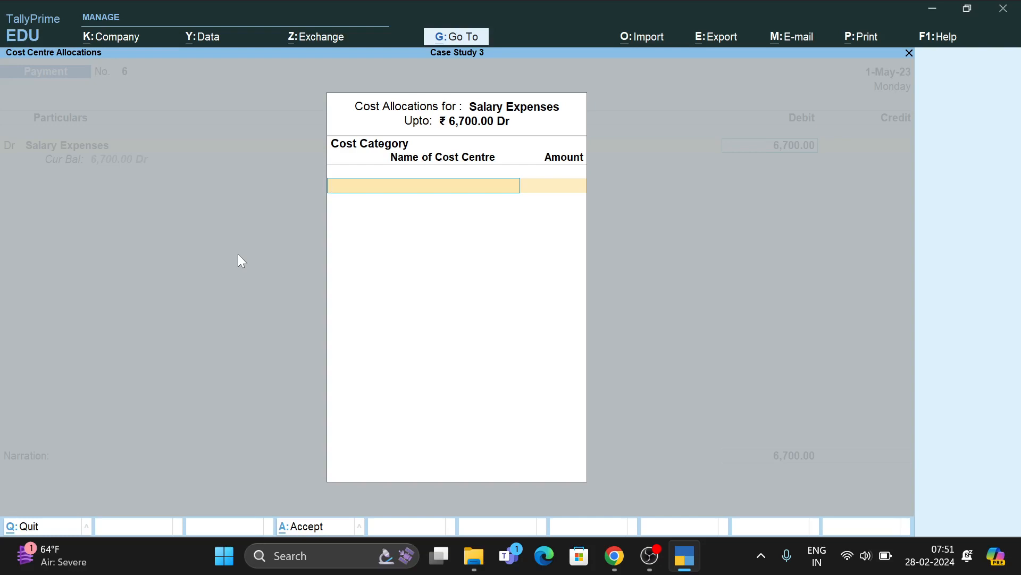
text(Sa)
key(Return)
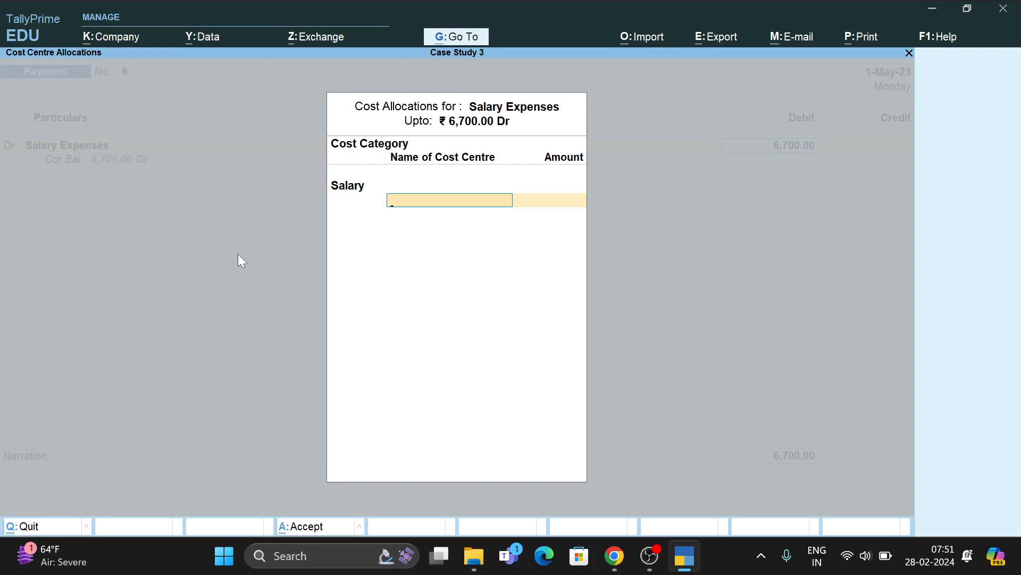
Allocate 2,500 and 1,500 to the cost centres of the two employees in the case study salary table's first name column
text(Ma)
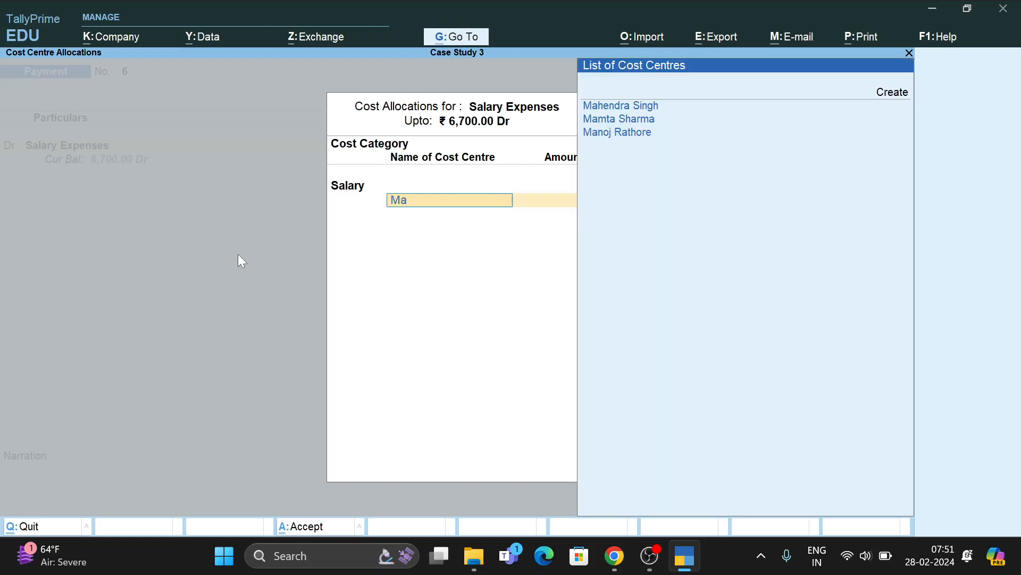
key(Down)
key(Return)
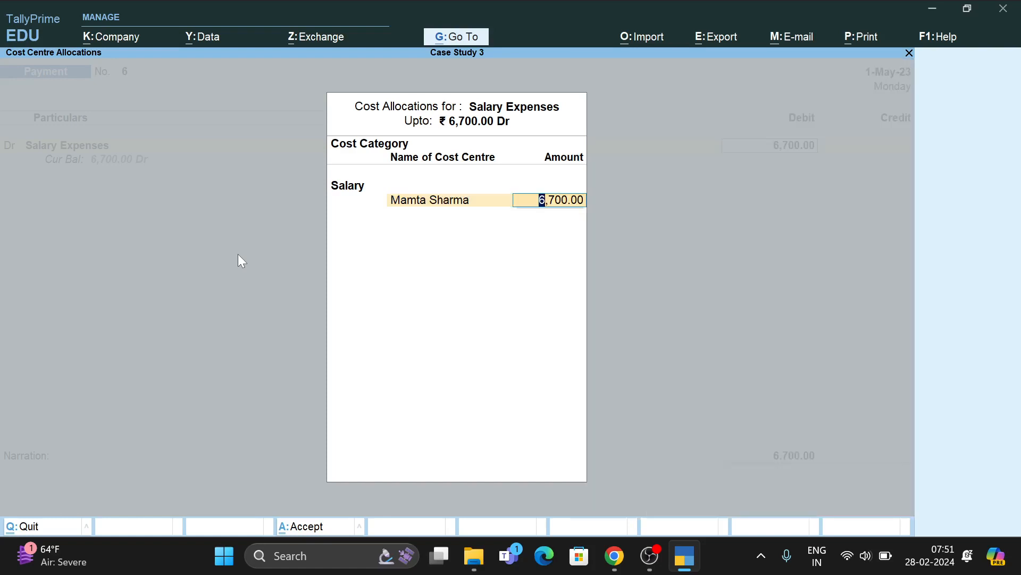
text(2500)
key(Return)
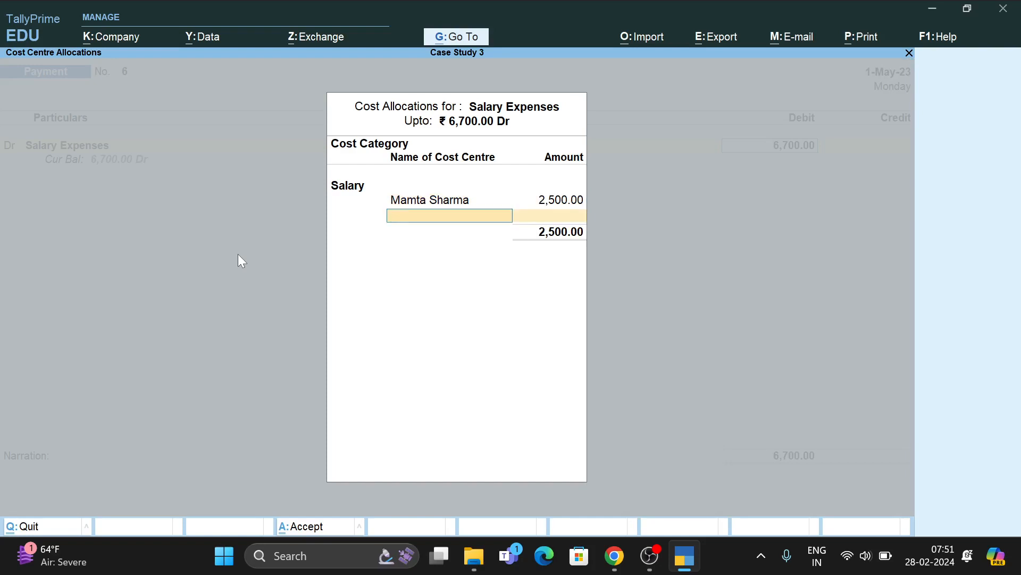
text(Ra)
key(Return)
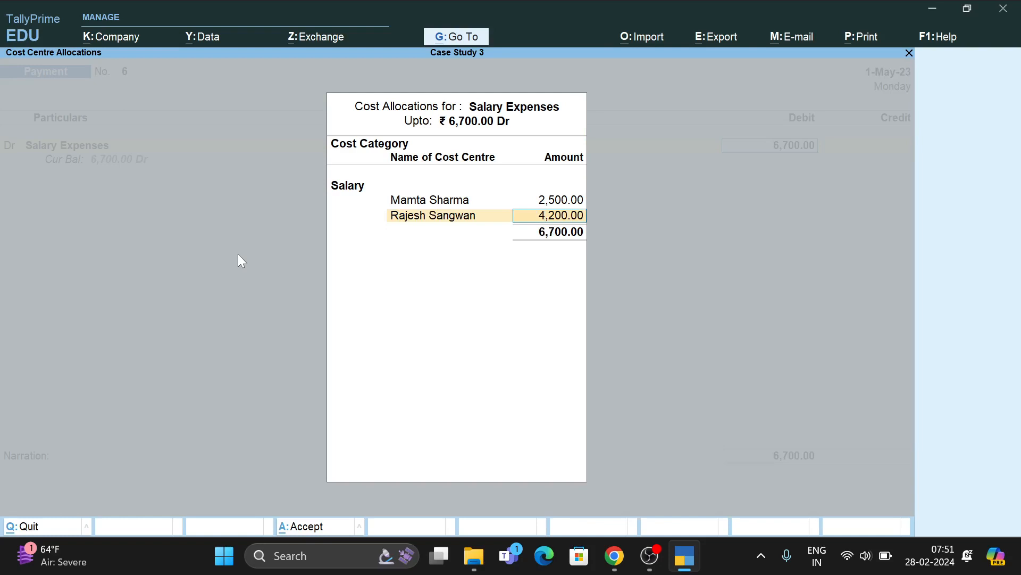
text(1500)
key(Return)
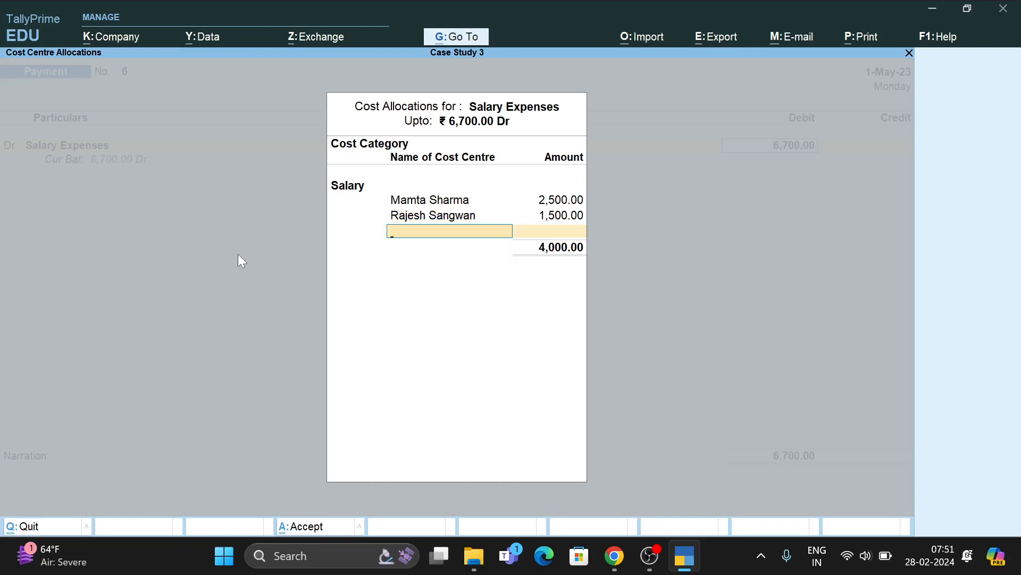
Allocate 1,500 and 1,200 to the employees in the salary table's second name column and finish the cost allocations
text(Ma)
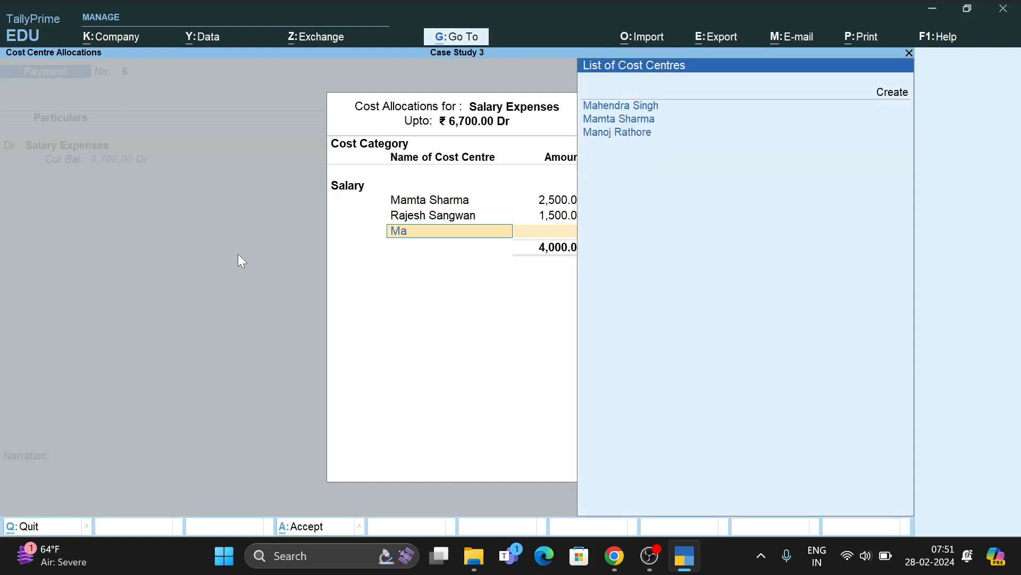
key(Down)
key(Down)
key(Down)
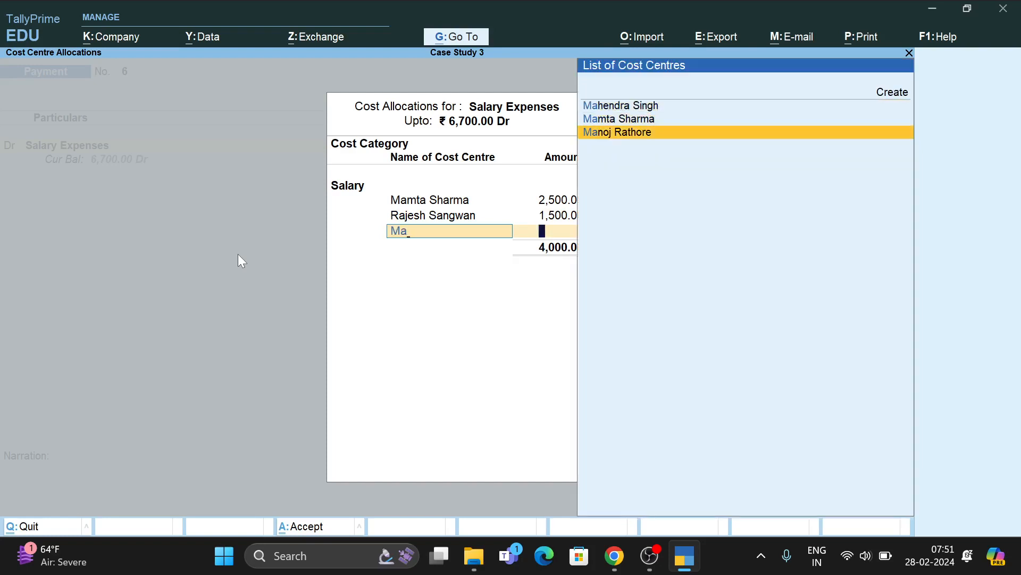
key(Return)
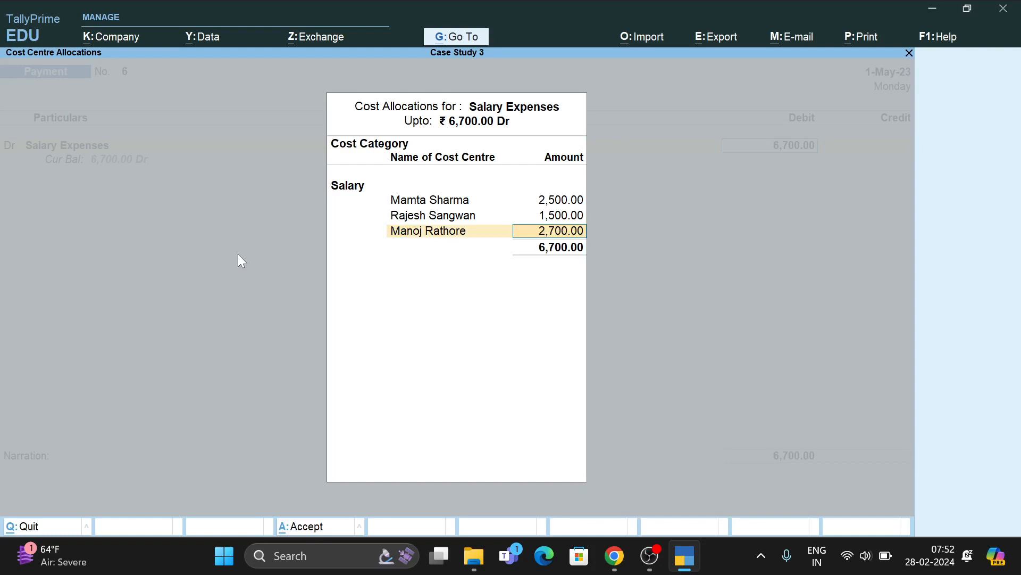
text(1500)
key(Return)
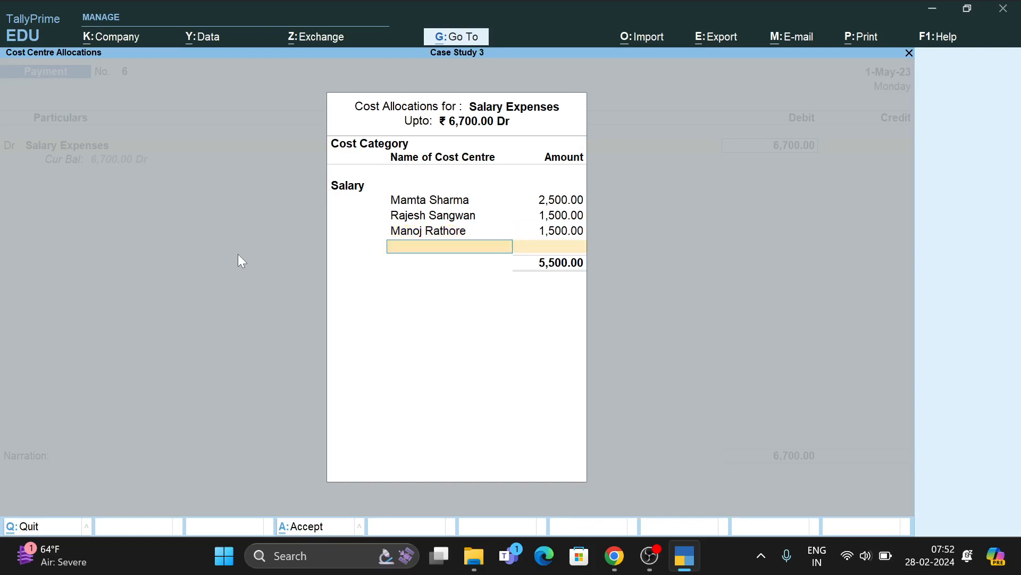
text(M)
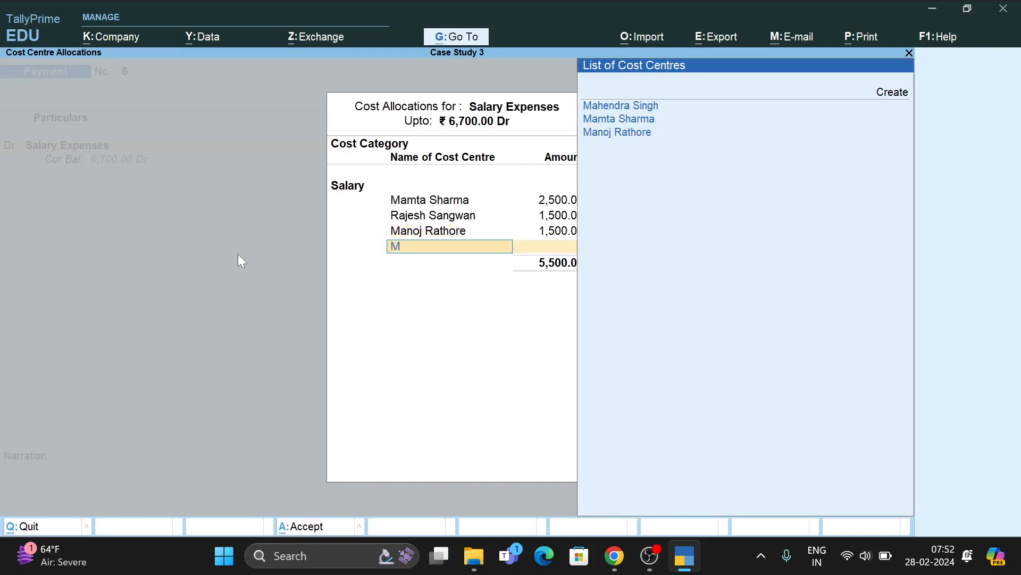
key(Return)
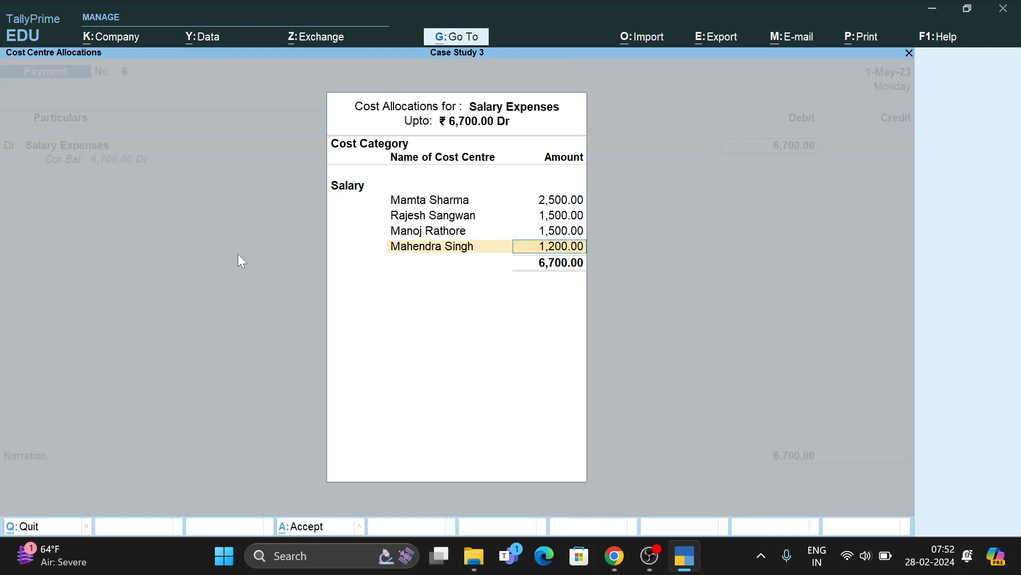
key(Return)
key(Return)
key(Return)
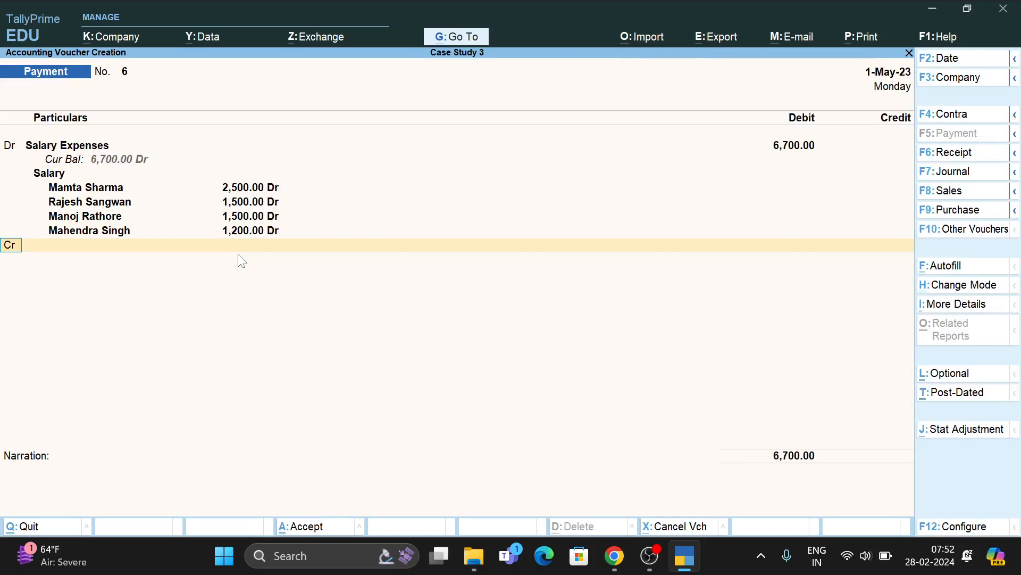
Credit Cash with 6,700 and save the salary payment voucher
key(Return)
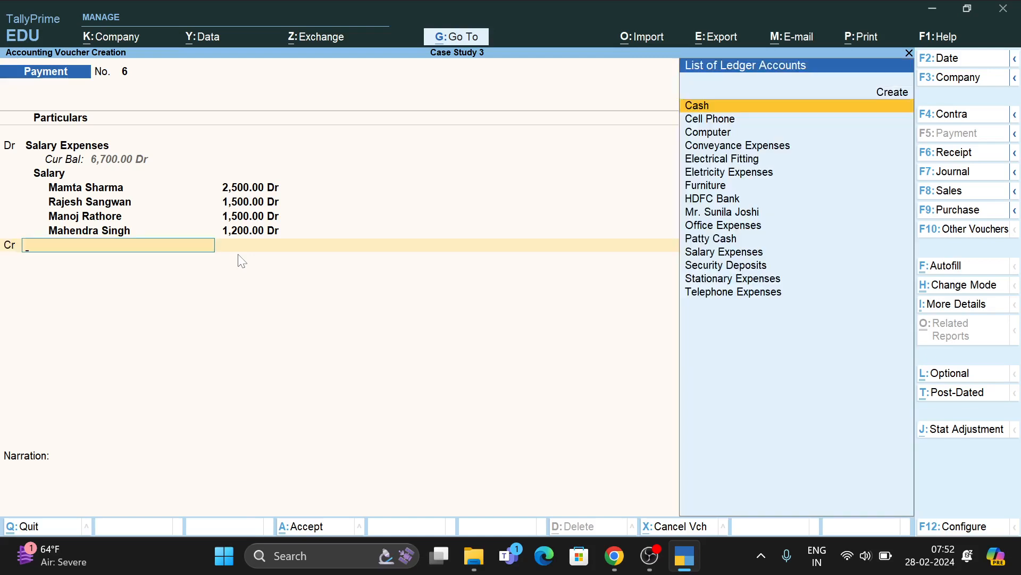
text(Cas)
key(Return)
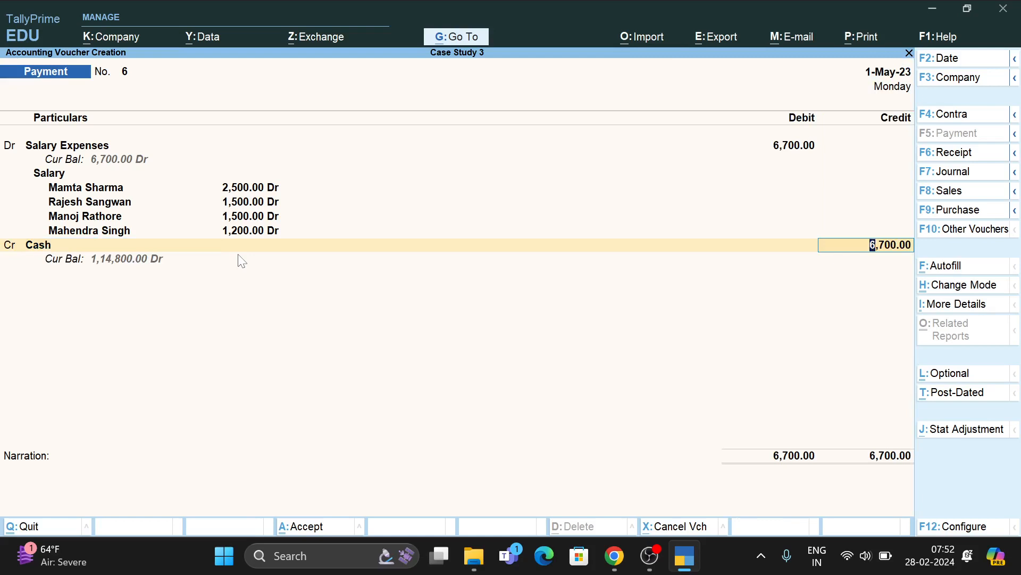
key(ctrl)
key(ctrl+a)
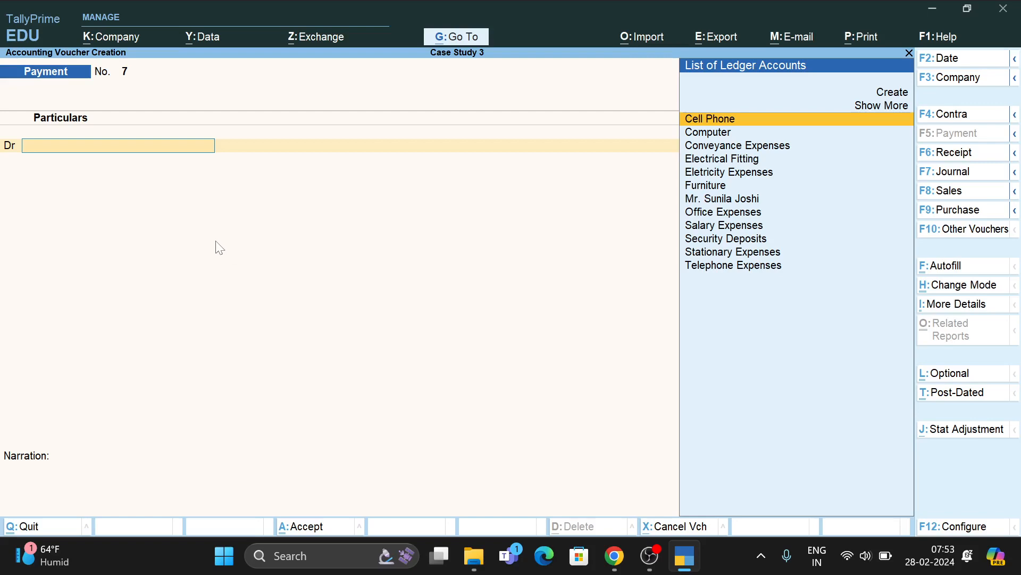
Switch to the Case Study 3 PDF in Chrome and read transaction 11 on the Goyal Properties security cheque for the rented godown
key(alt+Tab)
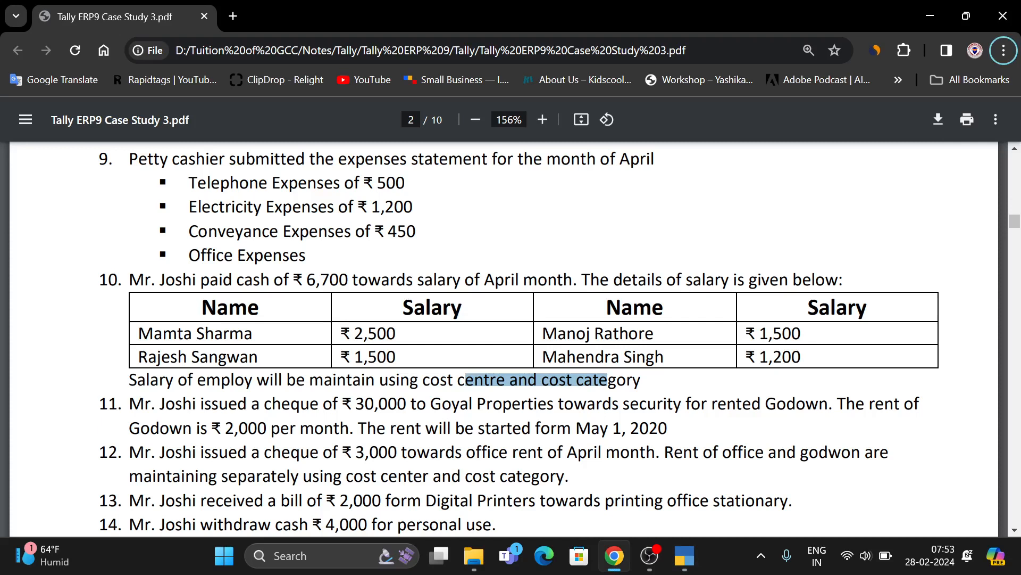
drag(145, 403, 795, 403)
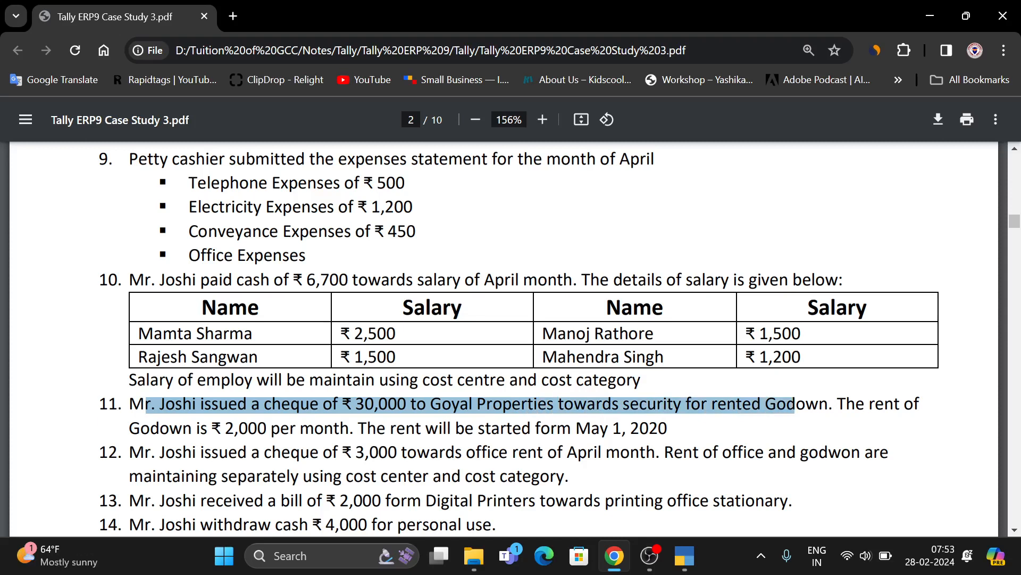
triple_click(392, 404)
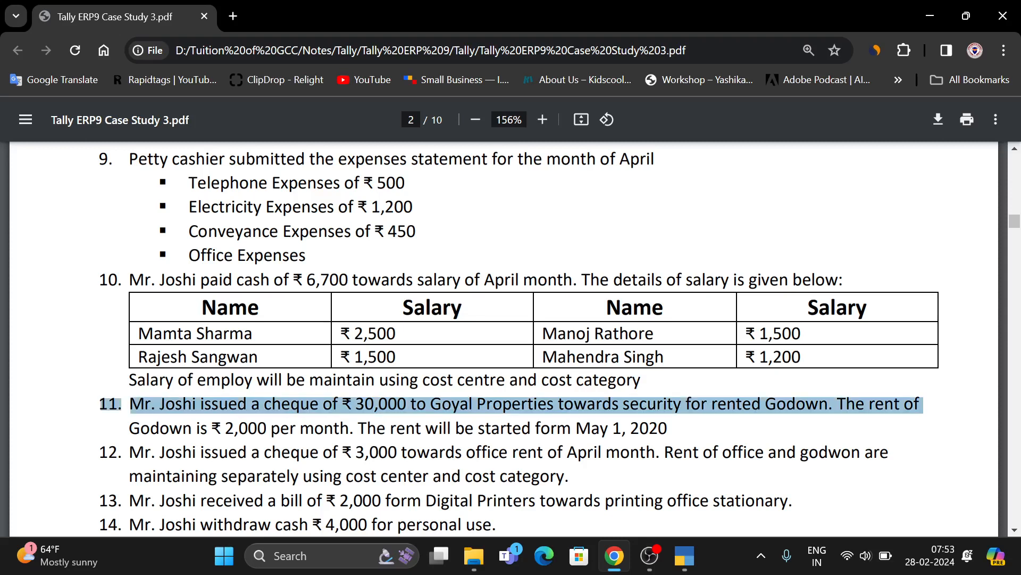
scroll(510, 341, up, 3)
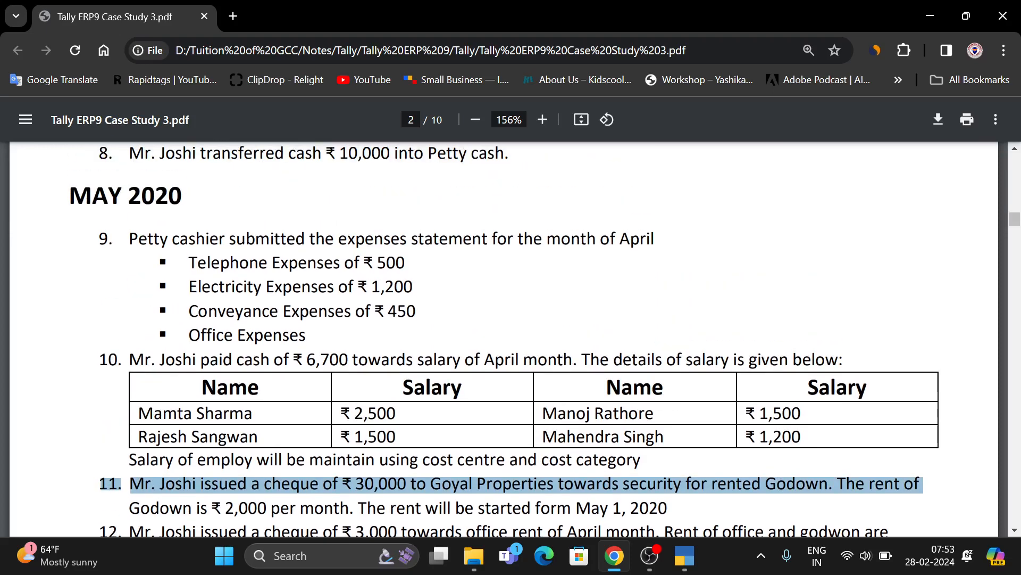
Check the rented-office security entry in the case study, then switch to TallyPrime and debit Security Deposits with 30,000 in the payment voucher
scroll(510, 341, up, 8)
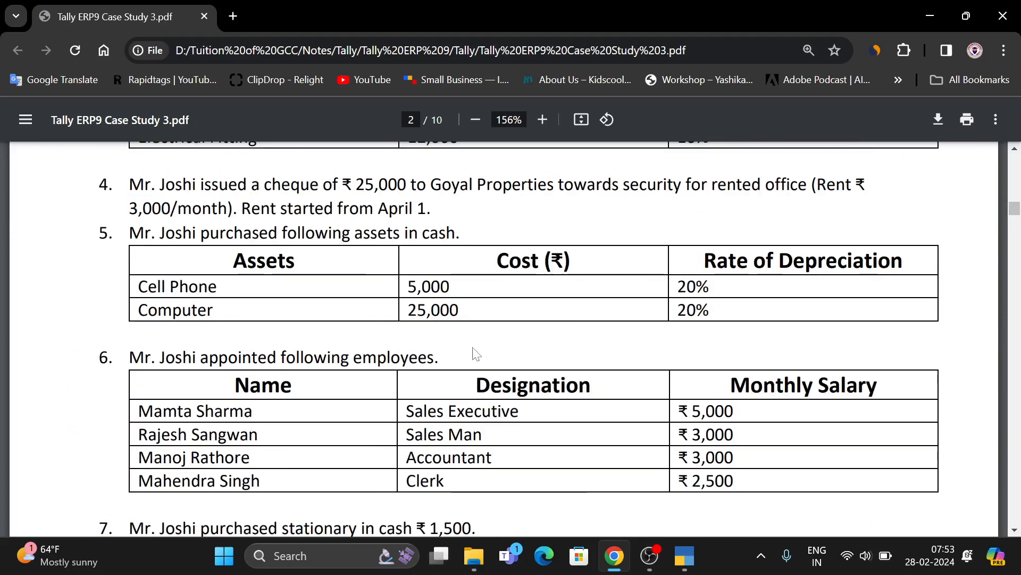
scroll(479, 357, down, 8)
scroll(471, 358, down, 3)
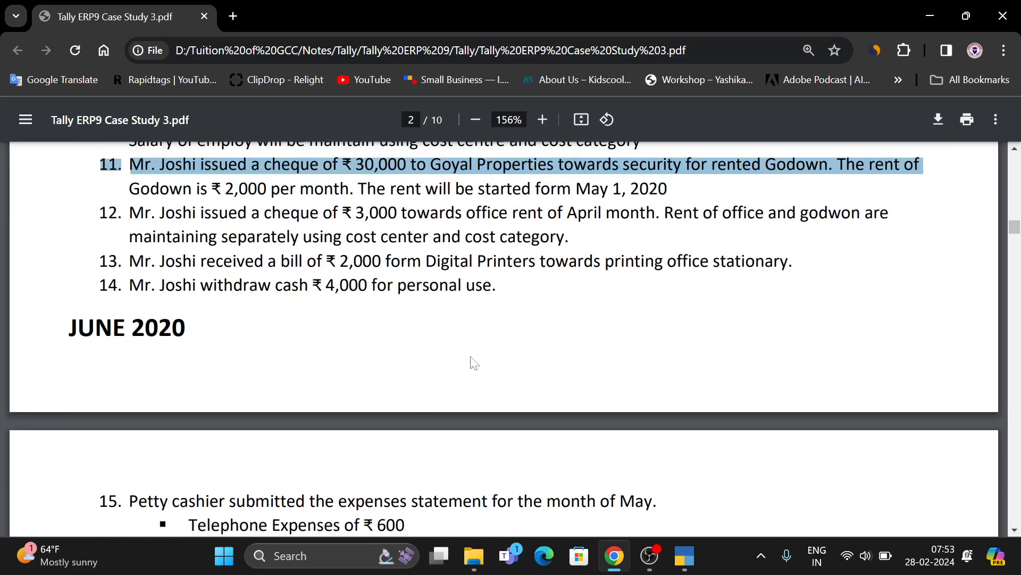
scroll(410, 360, up, 3)
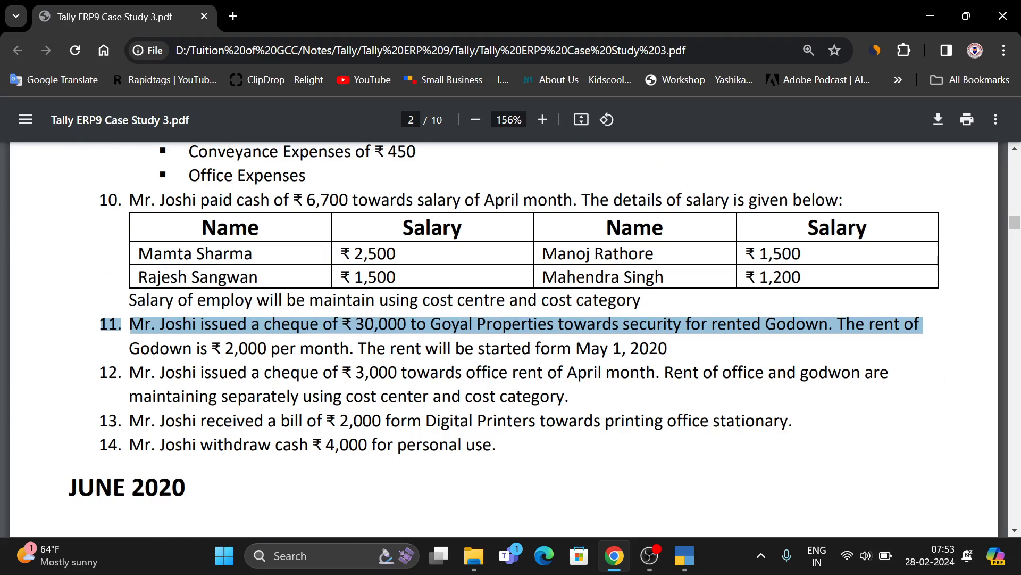
key(alt+Tab)
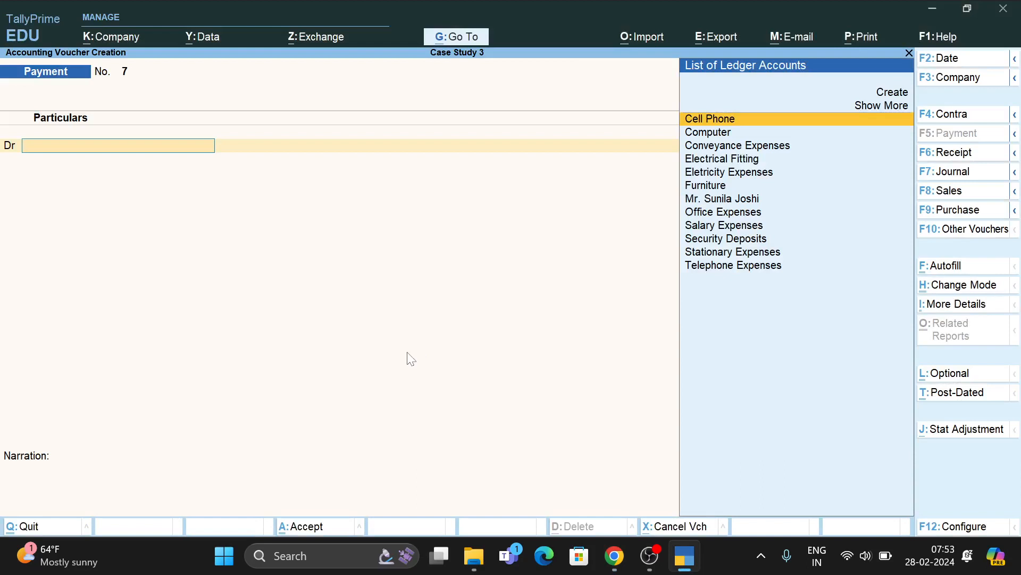
text(S)
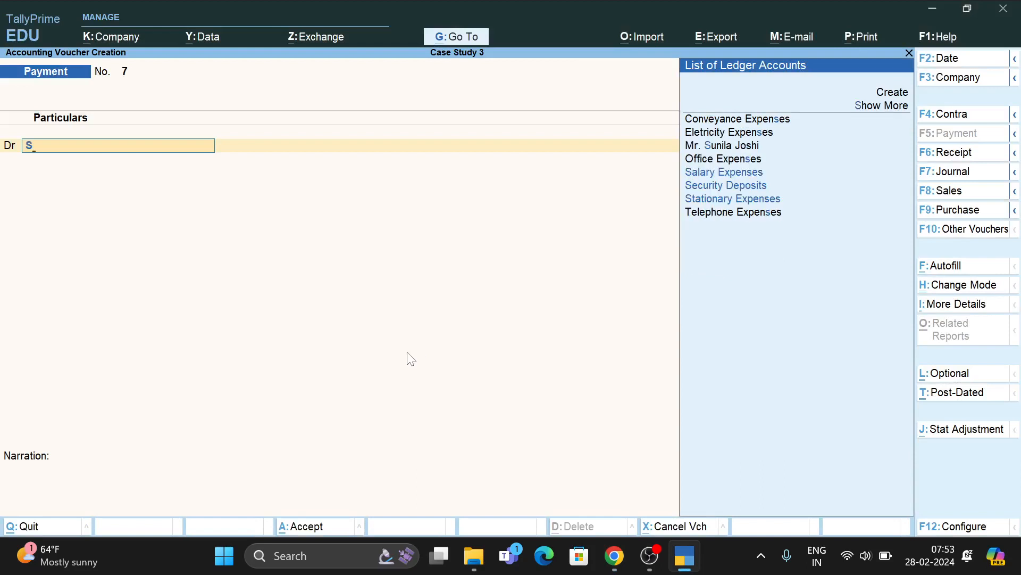
key(Return)
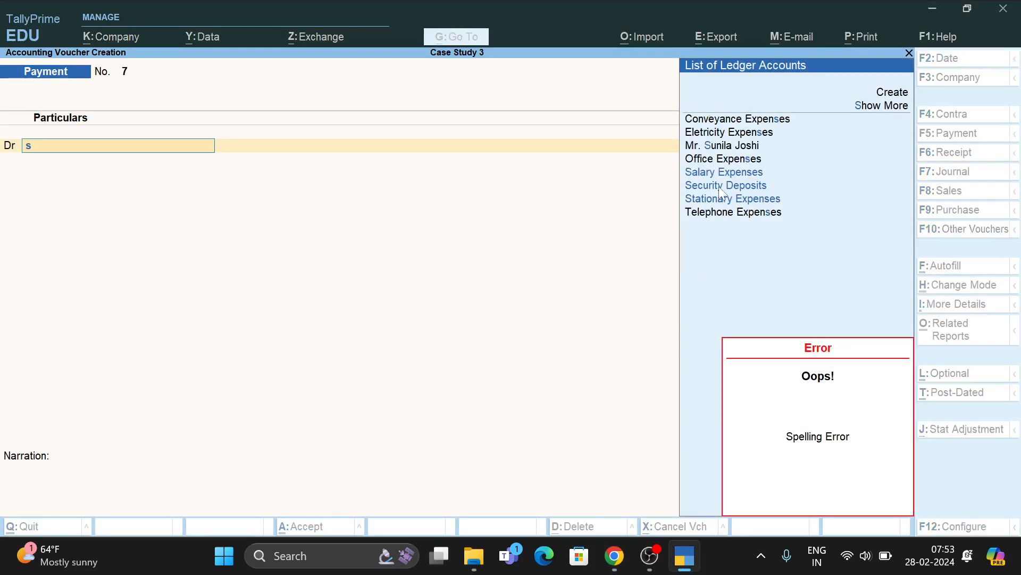
key(Escape)
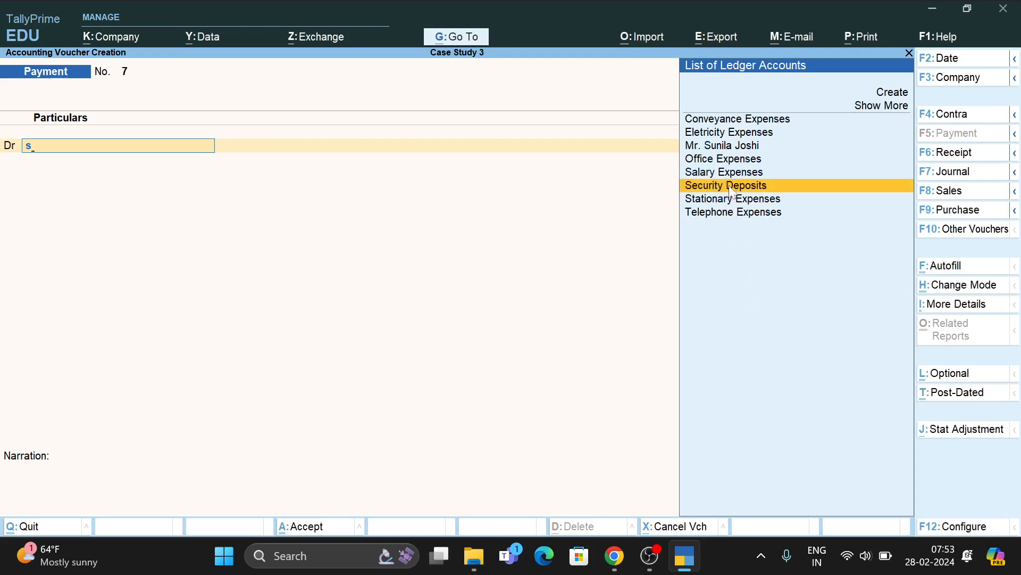
click(731, 186)
text(300)
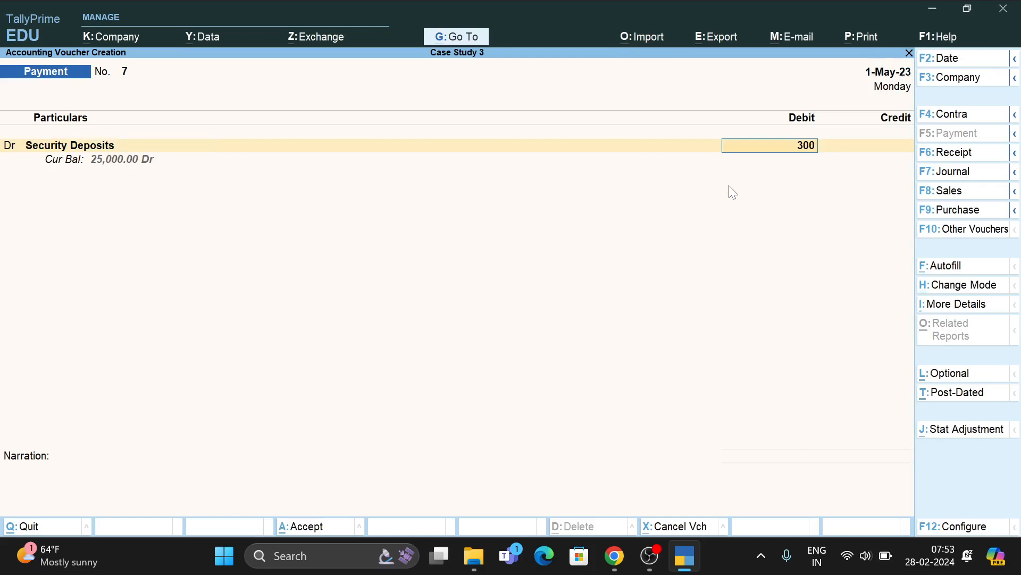
text(00)
Credit HDFC Bank with 30,000 and save the security deposit payment voucher
key(Return)
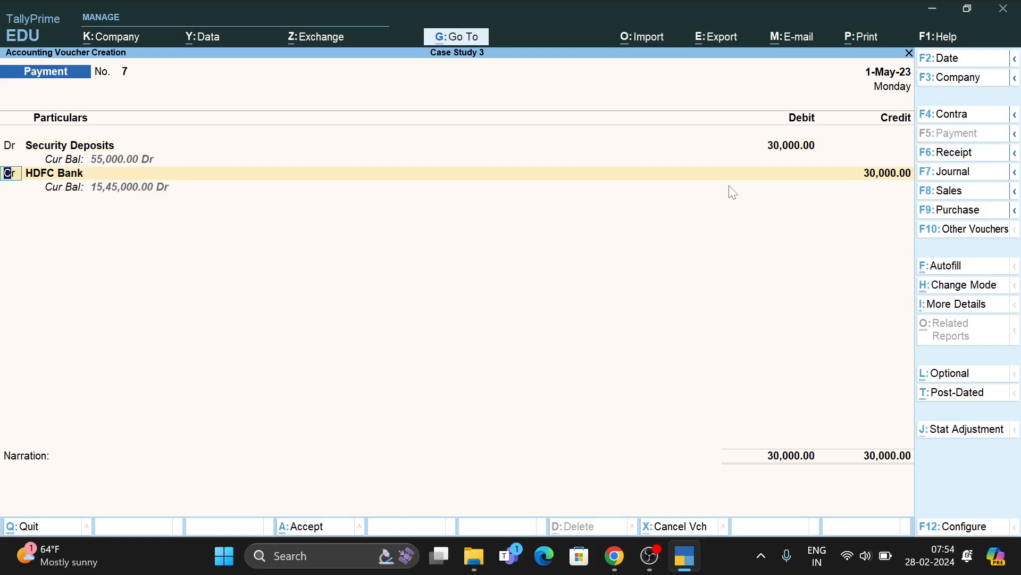
key(ctrl)
key(ctrl+a)
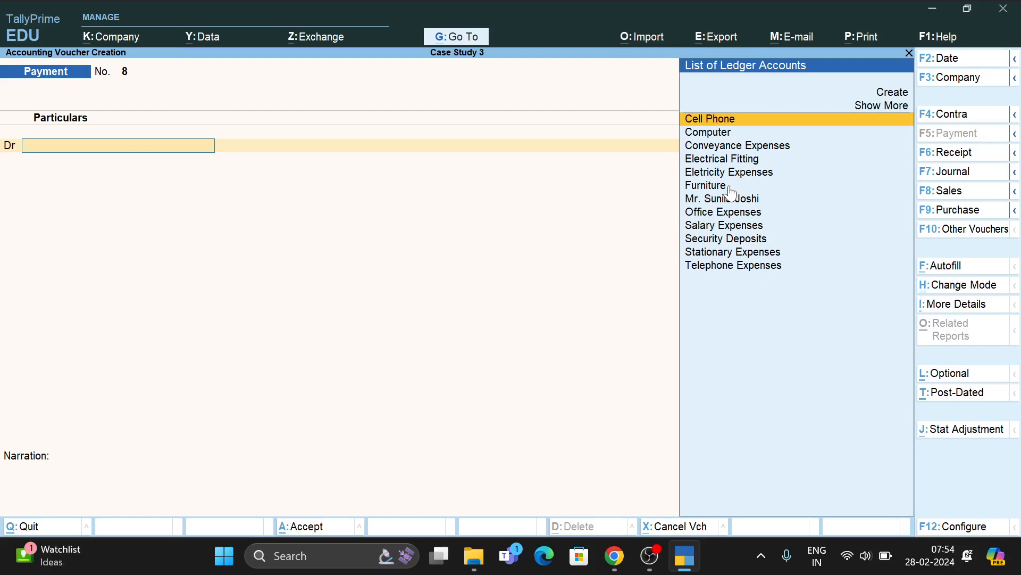
Switch to the Case Study 3 PDF in Chrome and read transaction 12 on the office rent cheque, comparing it with transaction 11
key(alt+Tab)
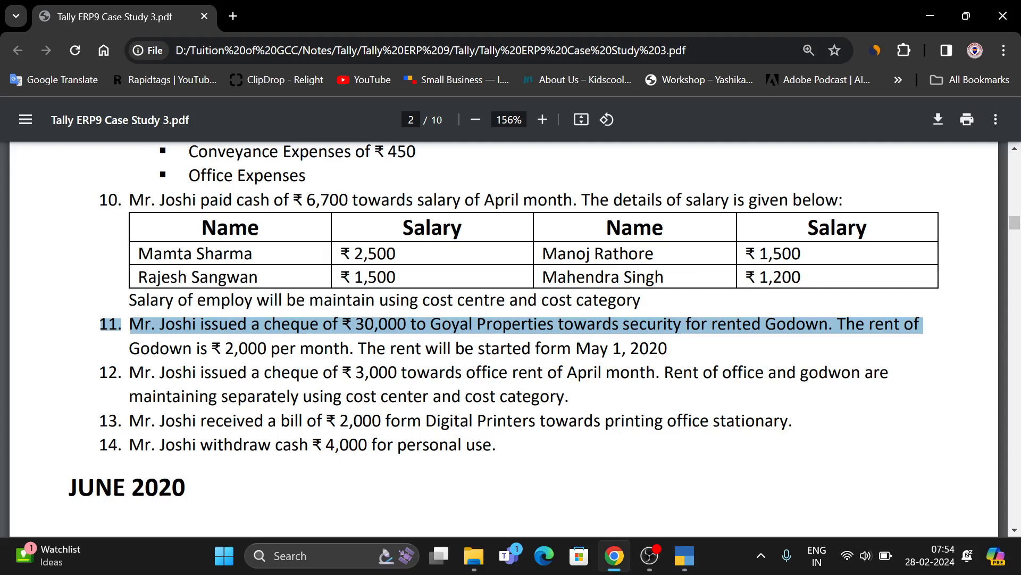
drag(204, 372, 547, 372)
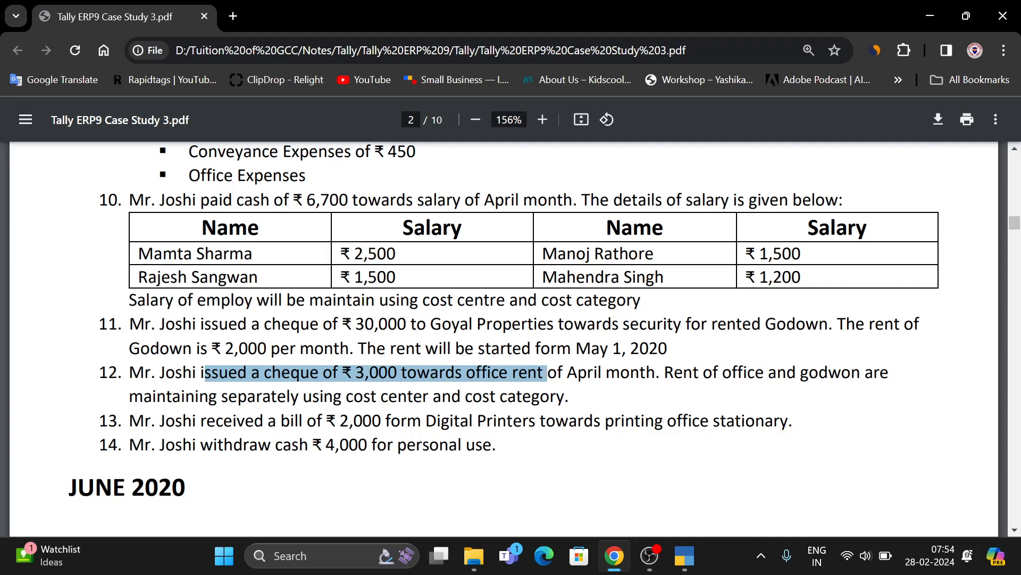
drag(130, 324, 378, 324)
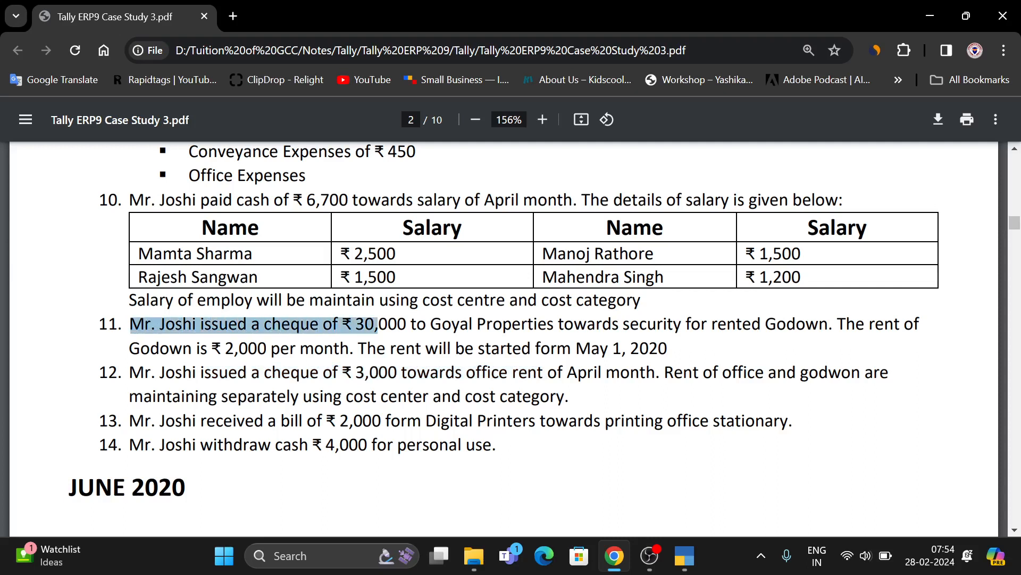
drag(155, 371, 594, 372)
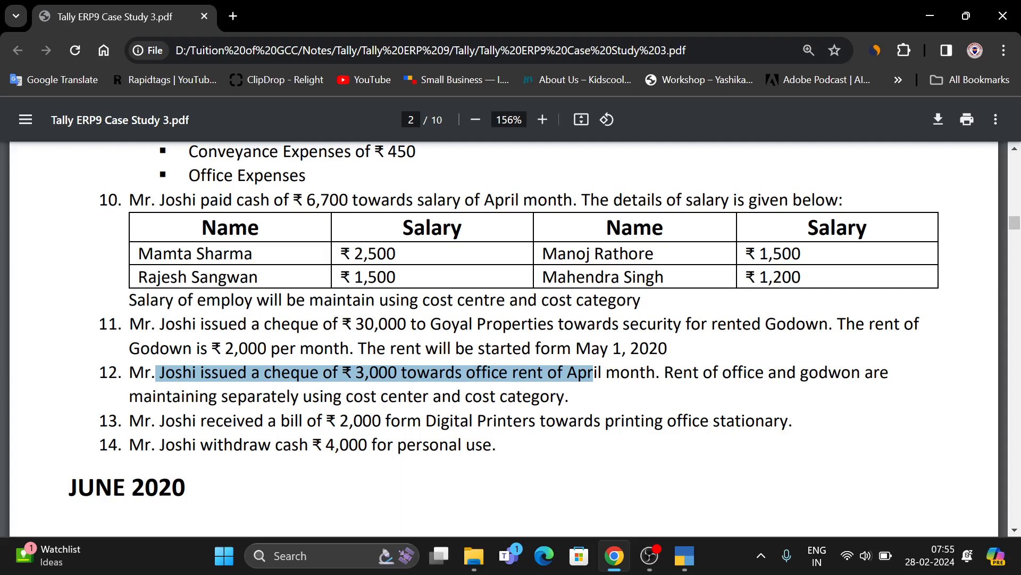
drag(417, 373, 430, 374)
drag(519, 374, 563, 374)
drag(467, 374, 537, 373)
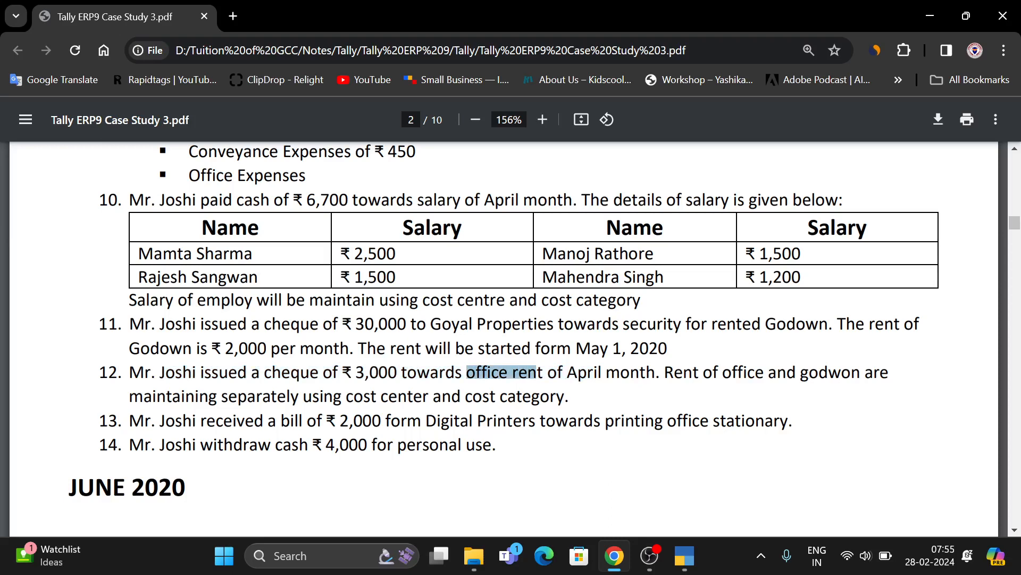
Switch back to TallyPrime, leave the blank payment voucher and create a cost category named Rent with the default allocation settings
key(alt+Tab)
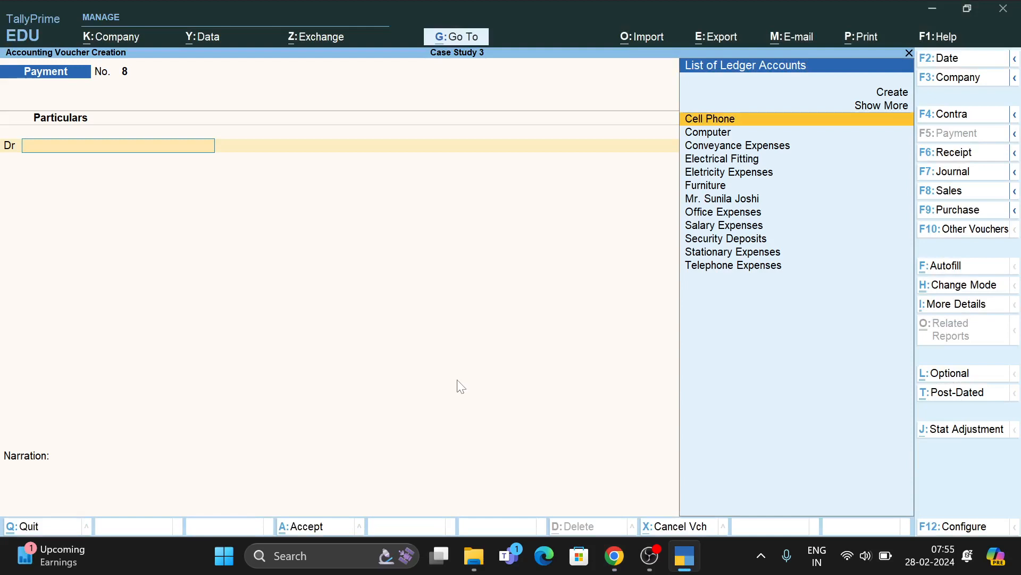
key(Escape)
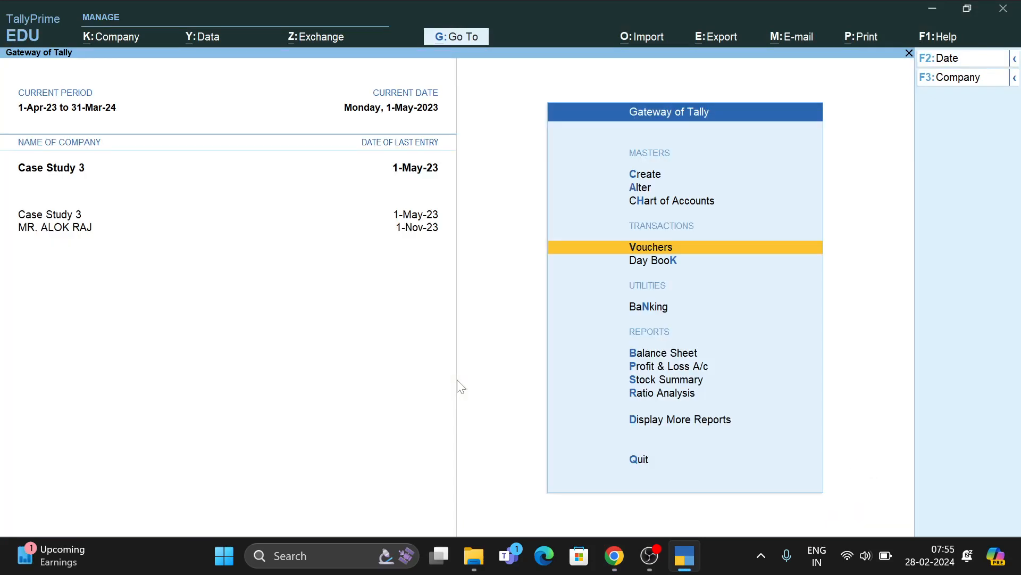
key(Up)
key(Up)
key(Up)
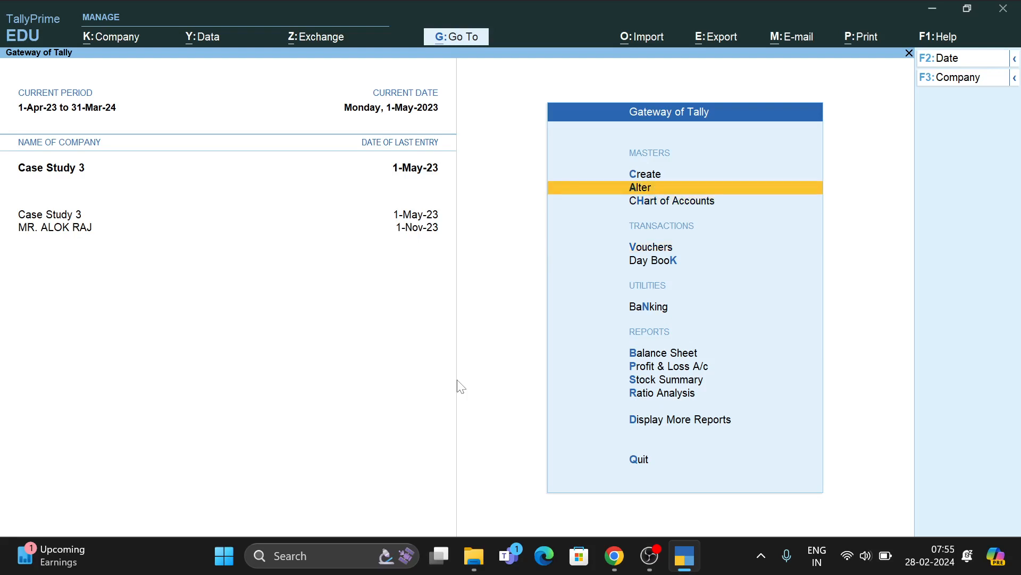
key(Return)
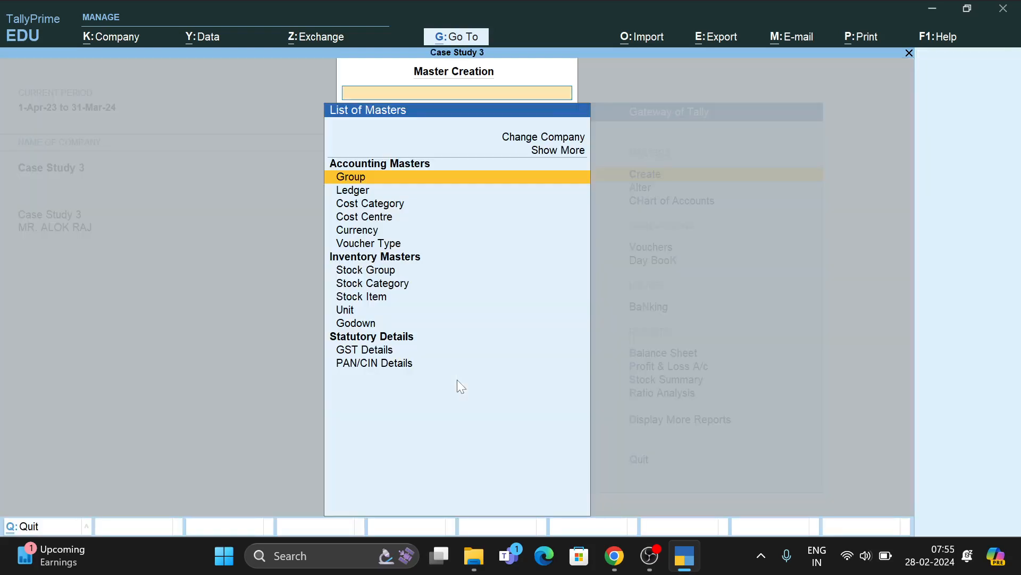
key(Down)
key(Down)
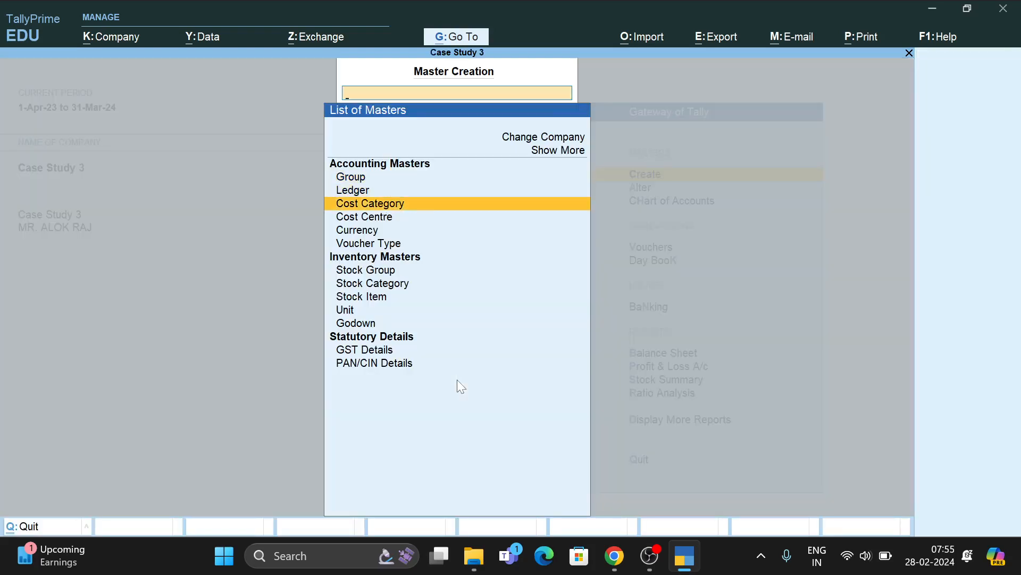
key(Return)
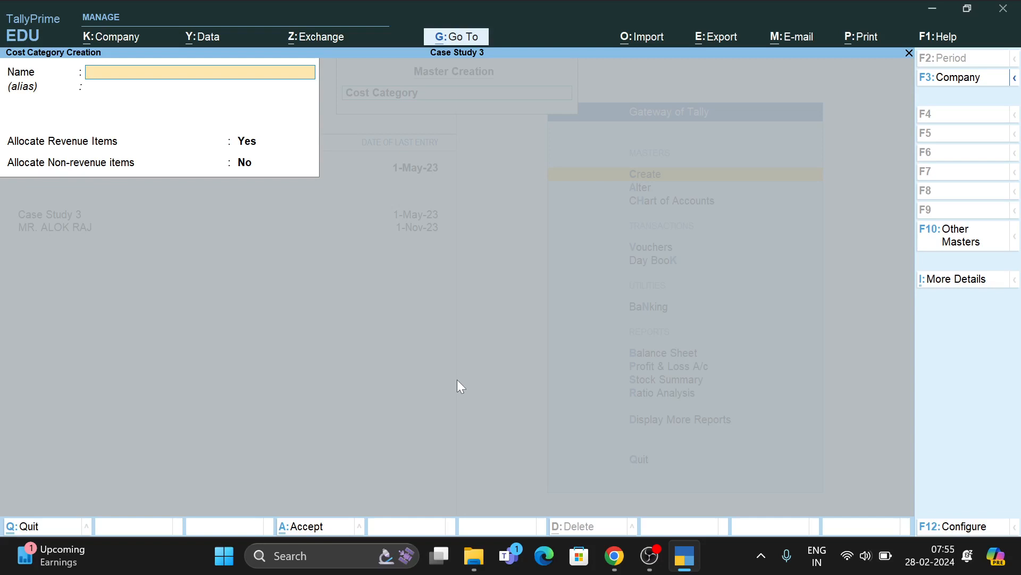
text(Rent)
key(Return)
key(Return)
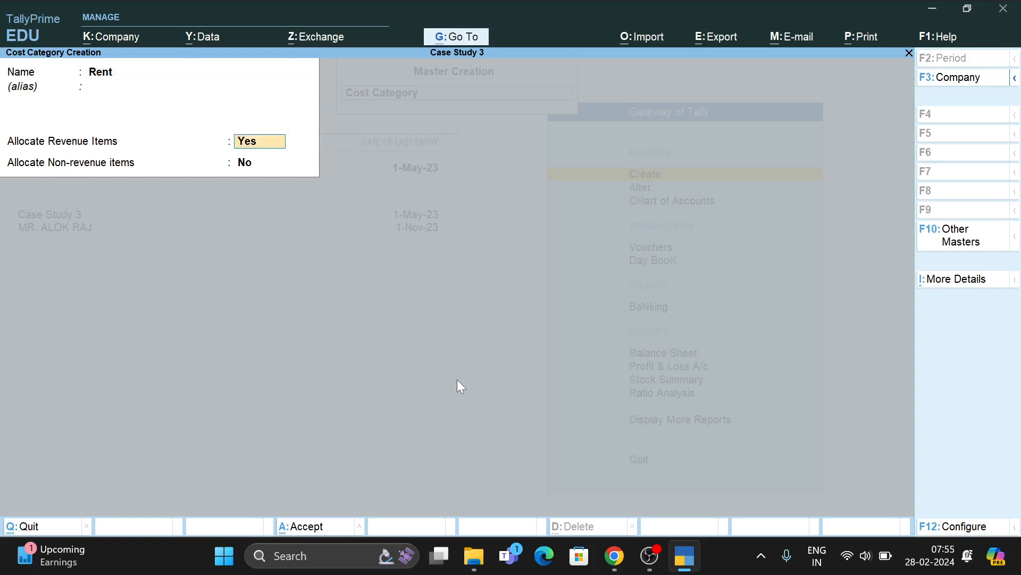
key(ctrl)
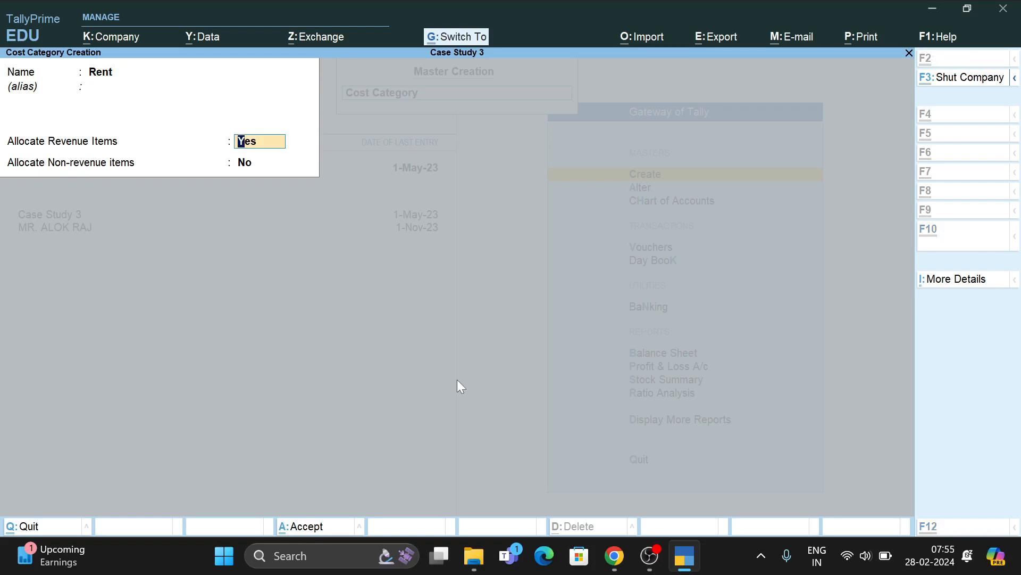
key(ctrl+a)
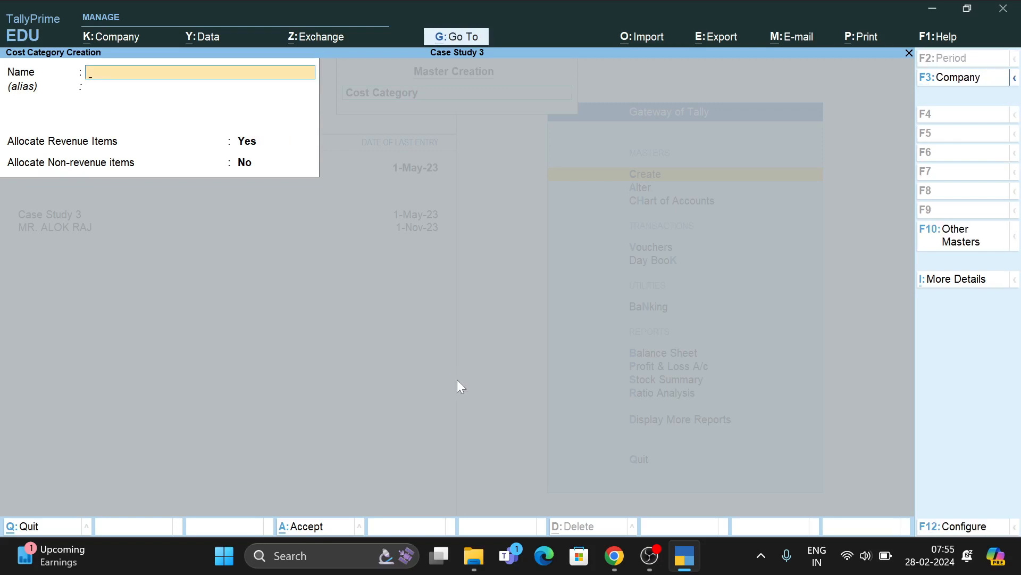
key(Escape)
key(Return)
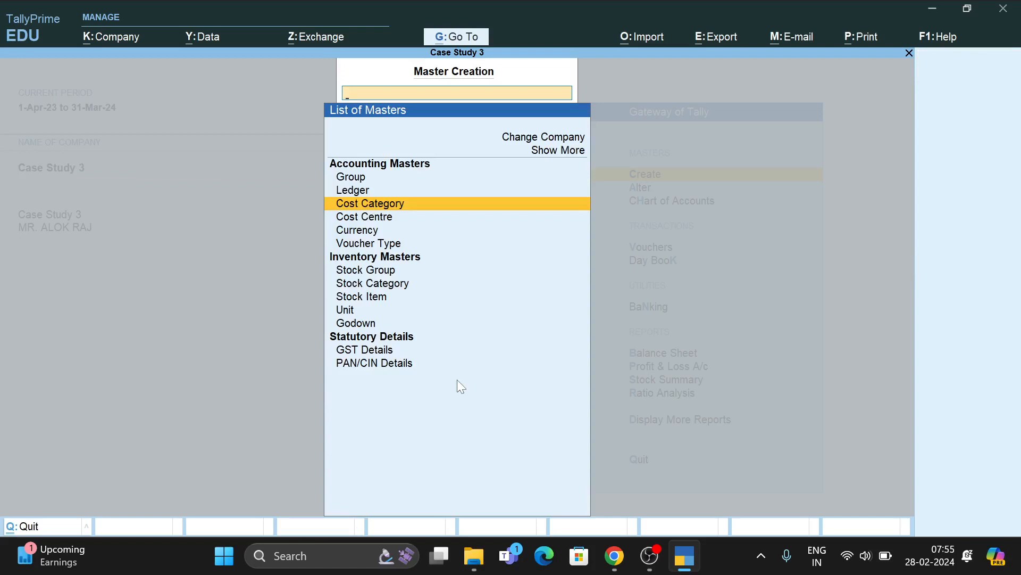
Create a cost centre named Office in the Rent category, under Primary
key(Down)
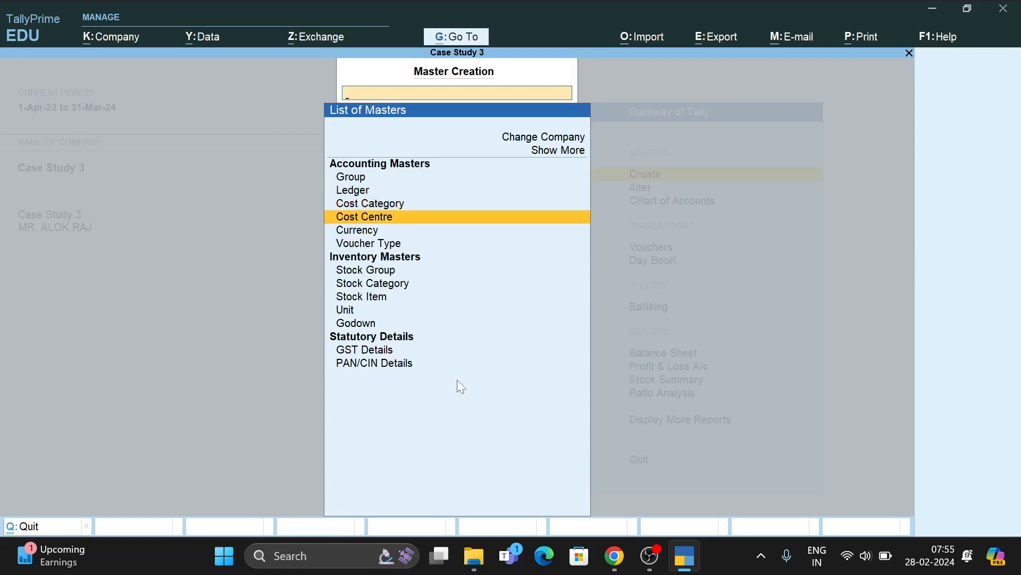
key(Return)
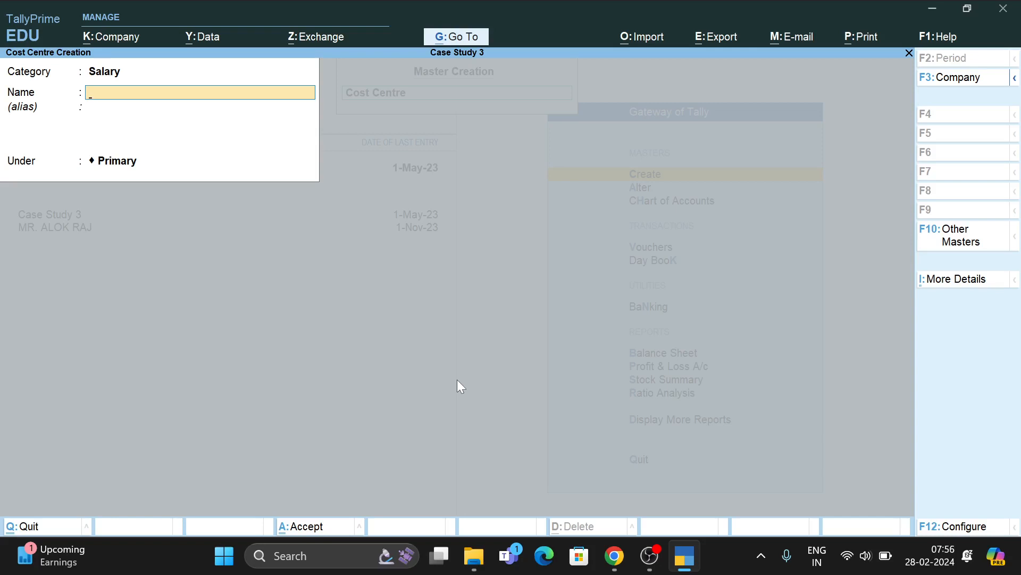
key(BackSpace)
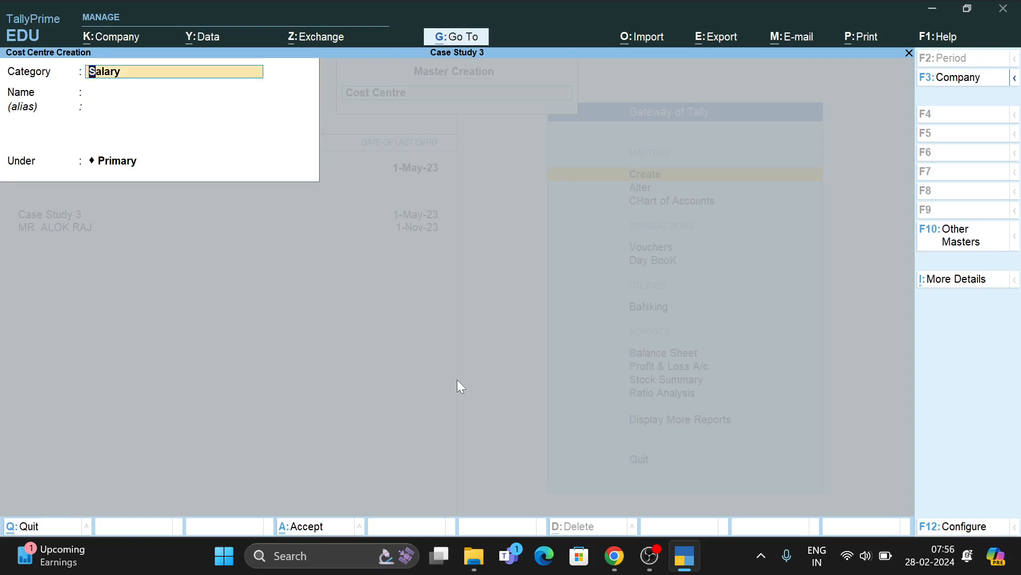
text(Re)
key(Return)
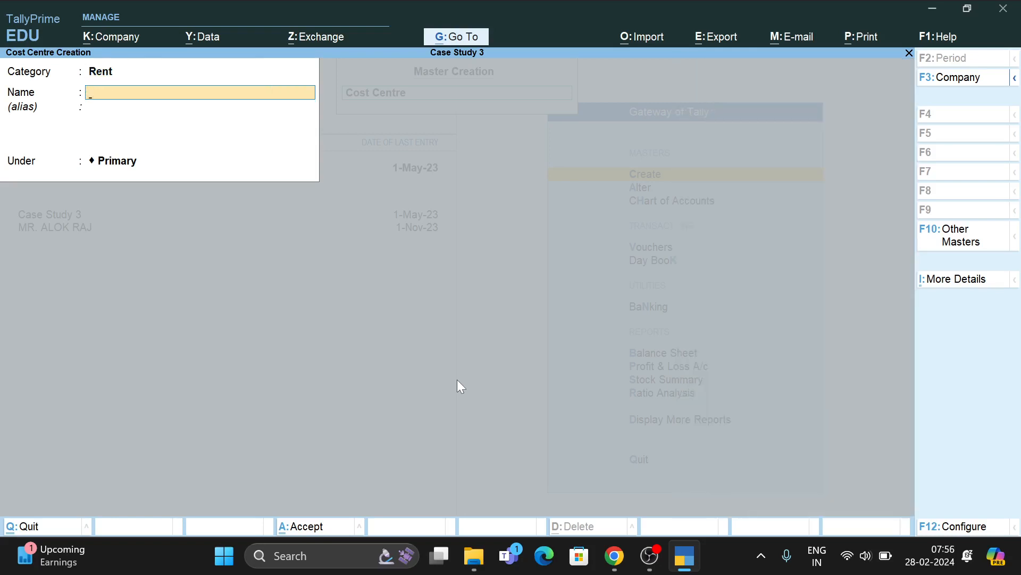
text(Officed)
key(BackSpace)
key(Return)
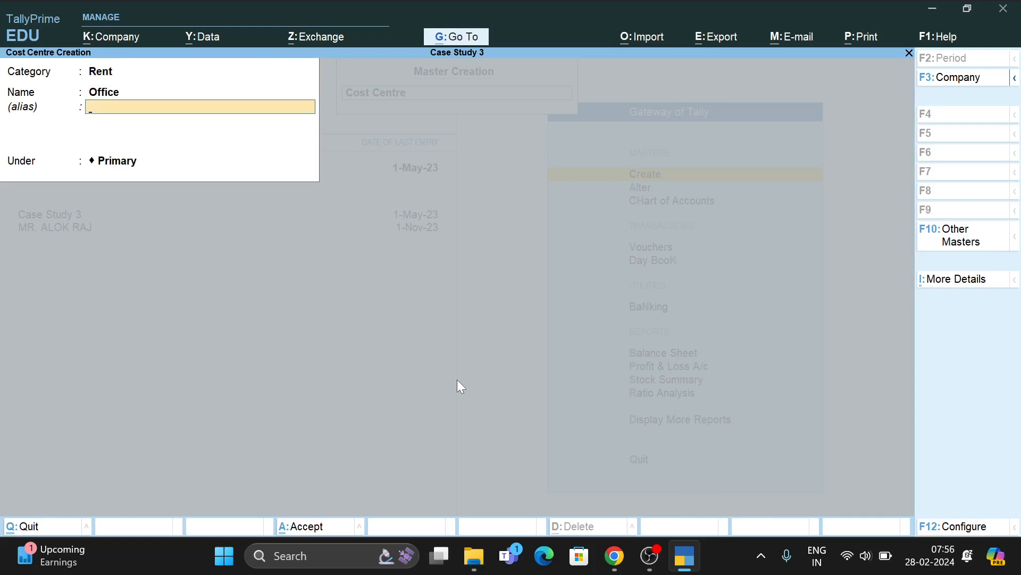
key(Return)
key(Return)
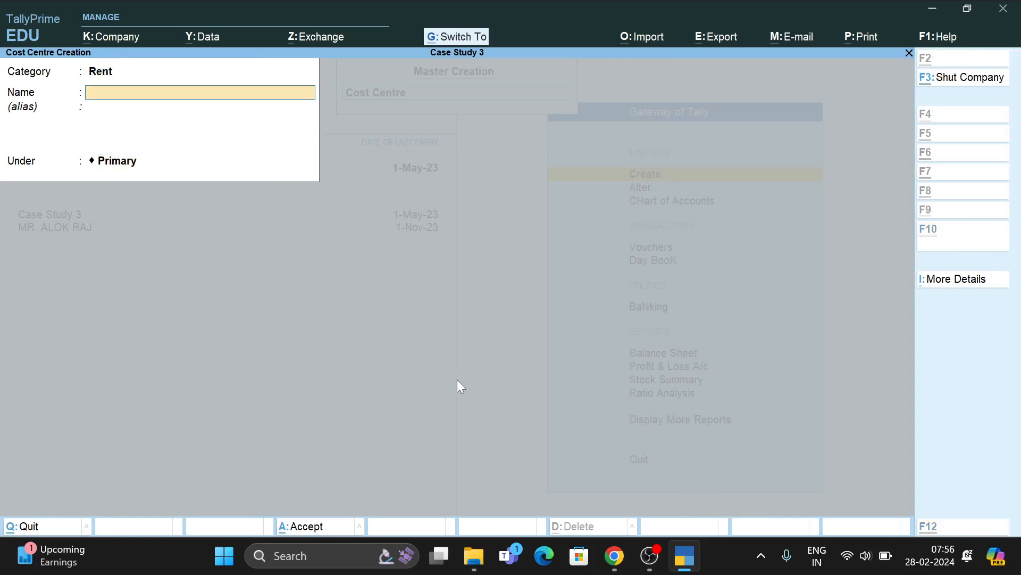
Create a second Rent cost centre named Gandow under Primary and leave cost centre creation
text(Gandow)
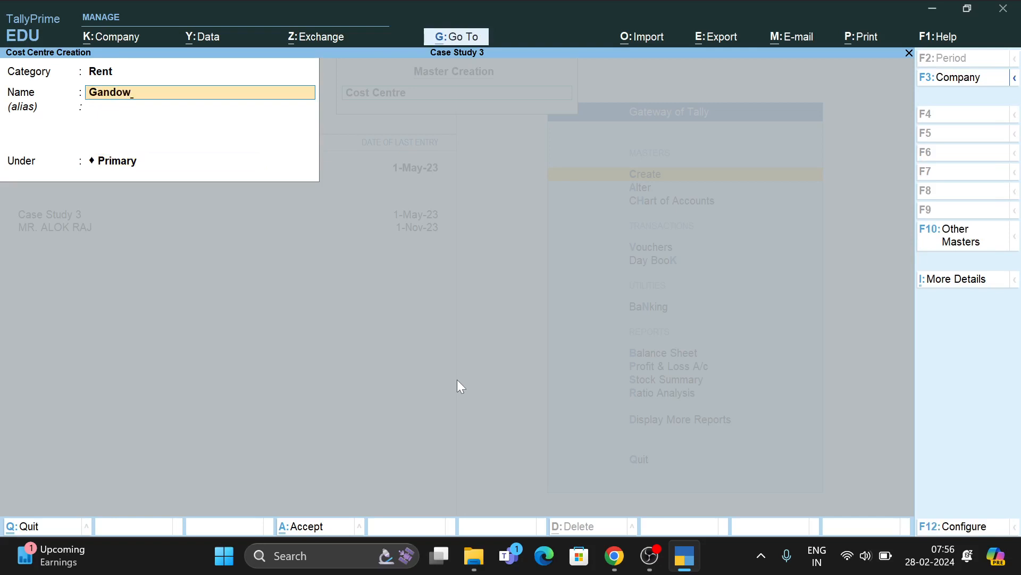
key(Return)
key(Return)
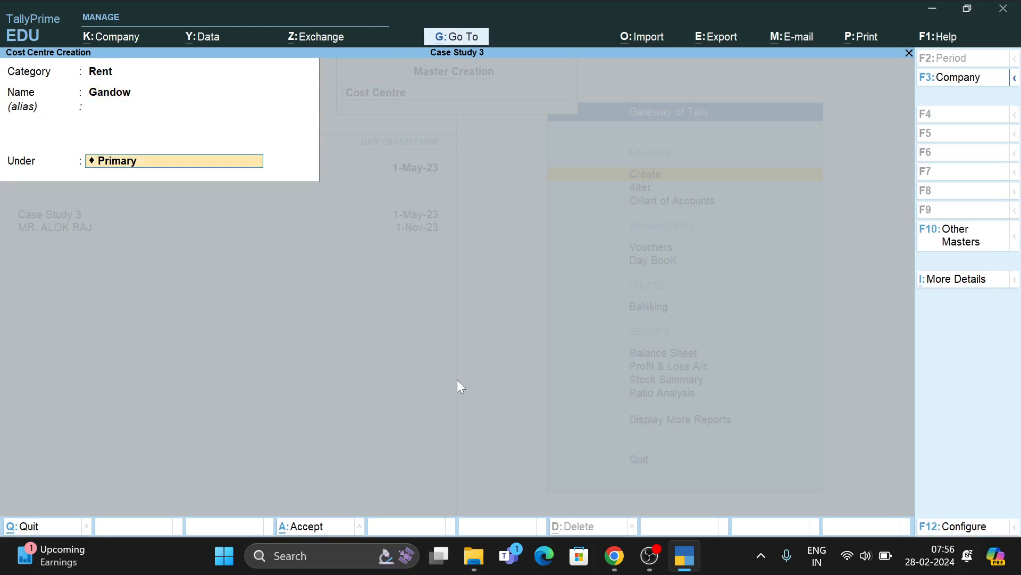
key(Return)
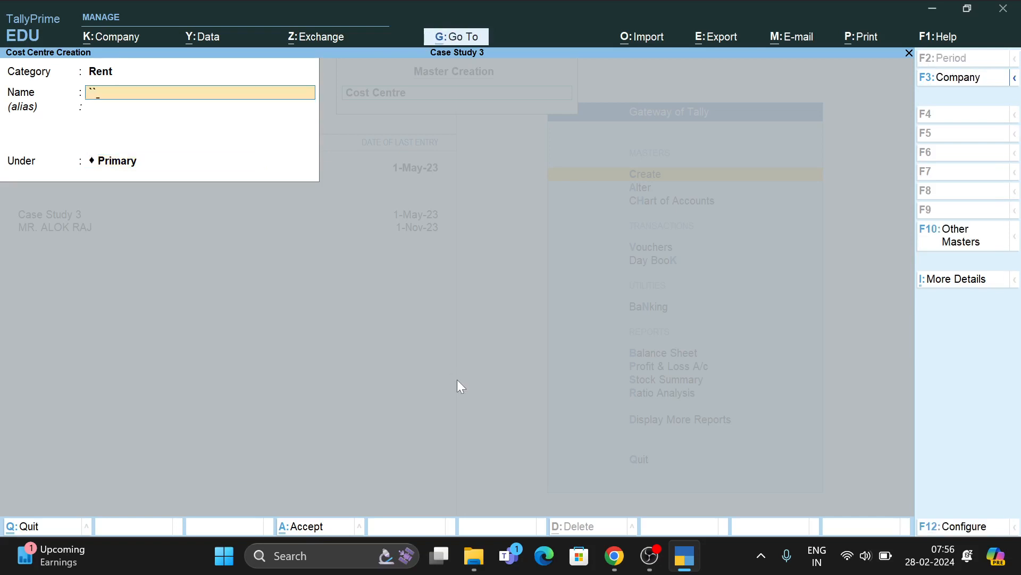
key(Return)
key(Escape)
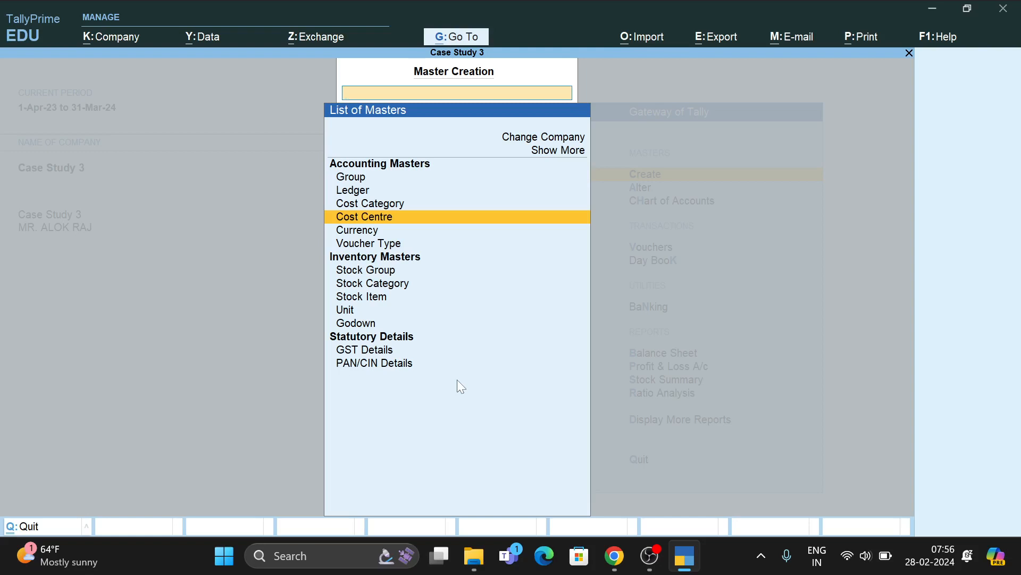
Open a new payment voucher and create a debit ledger named Rent Expenses under Direct Expenses with cost centres applicable
key(Escape)
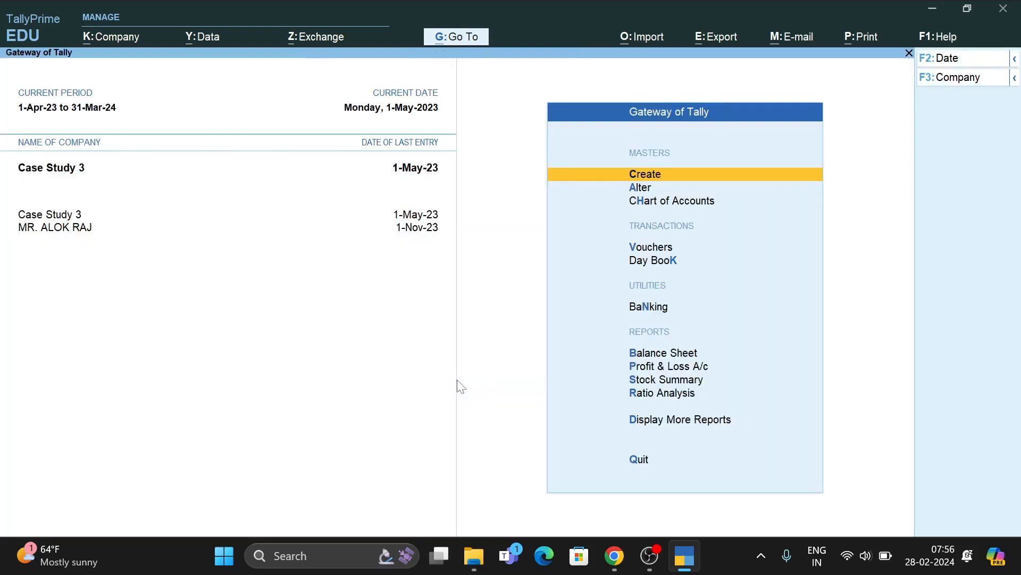
key(v)
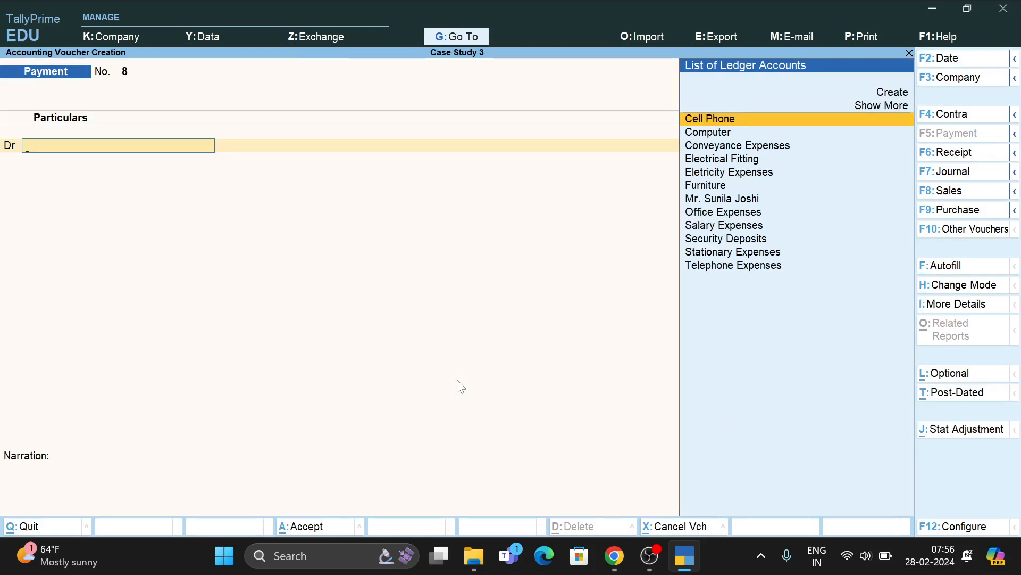
key(alt+c)
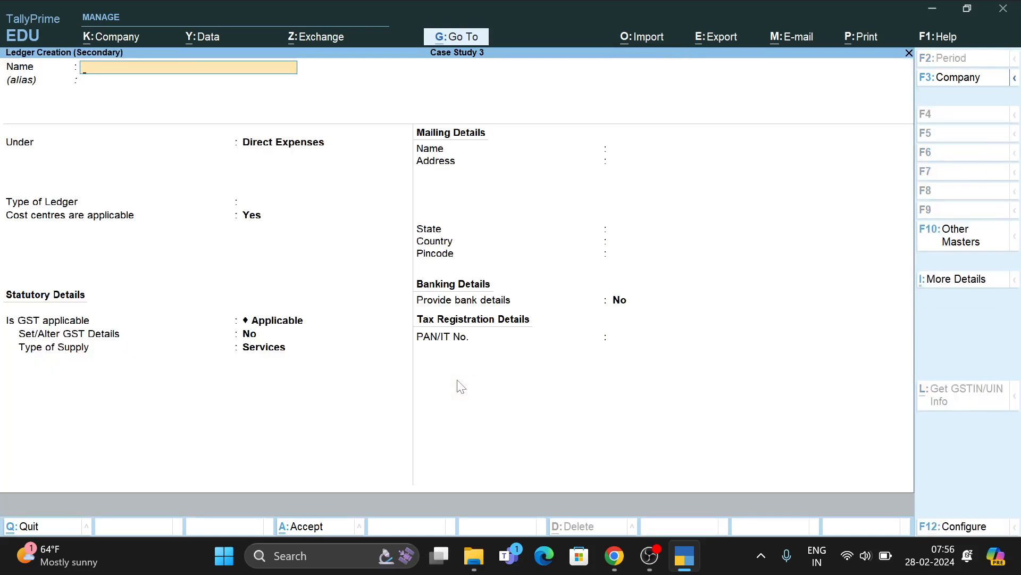
text(Rent Expenses)
key(Return)
key(Return)
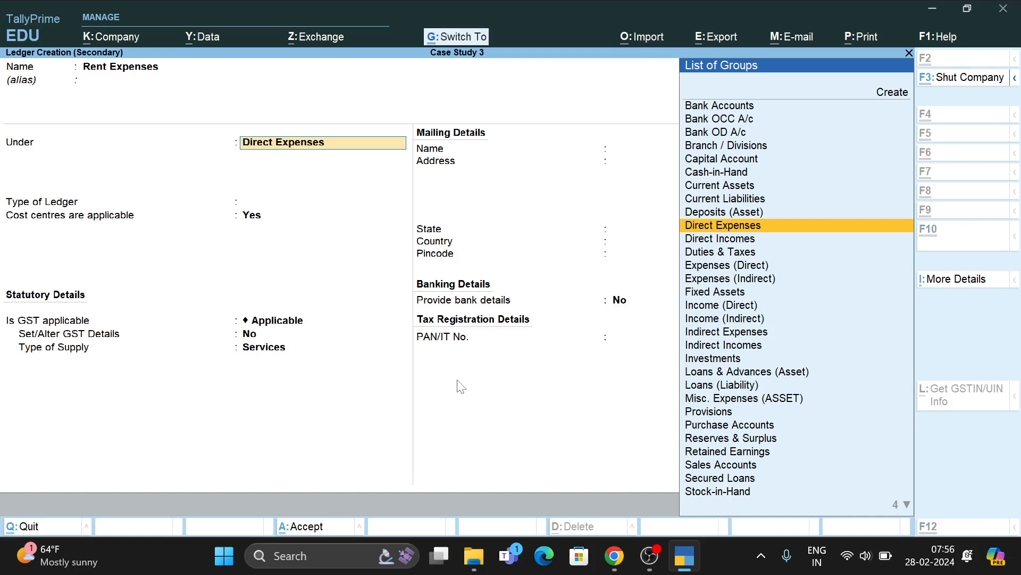
key(ctrl+a)
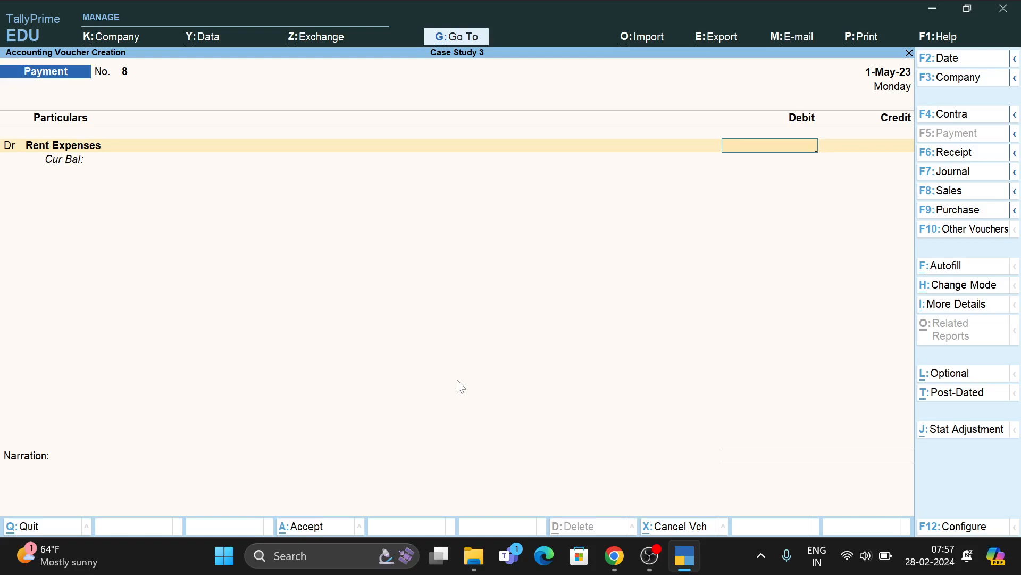
Debit Rent Expenses with 3,000 and allocate the full amount to the Office cost centre in the Rent category
text(3000)
key(Return)
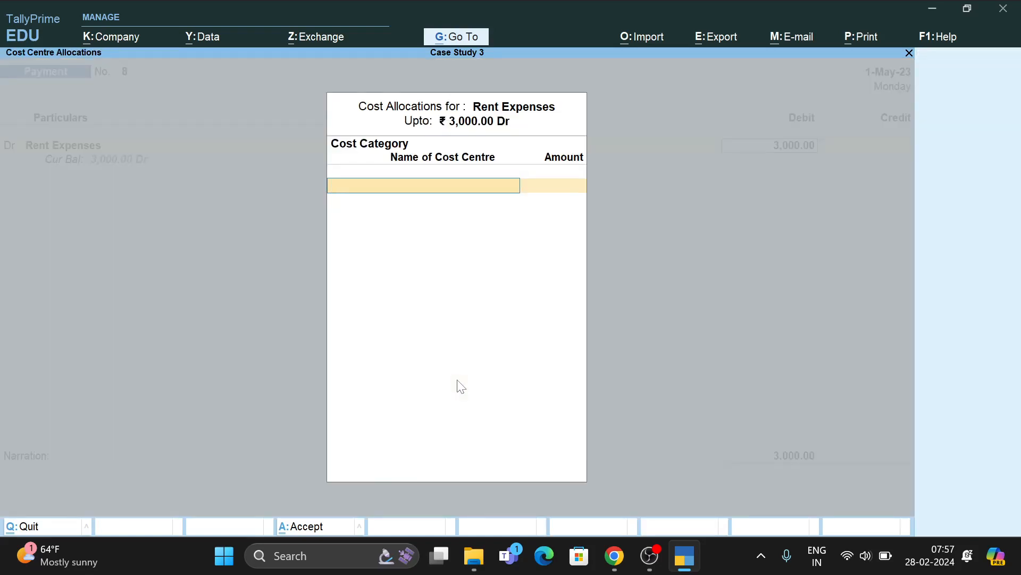
text(Re)
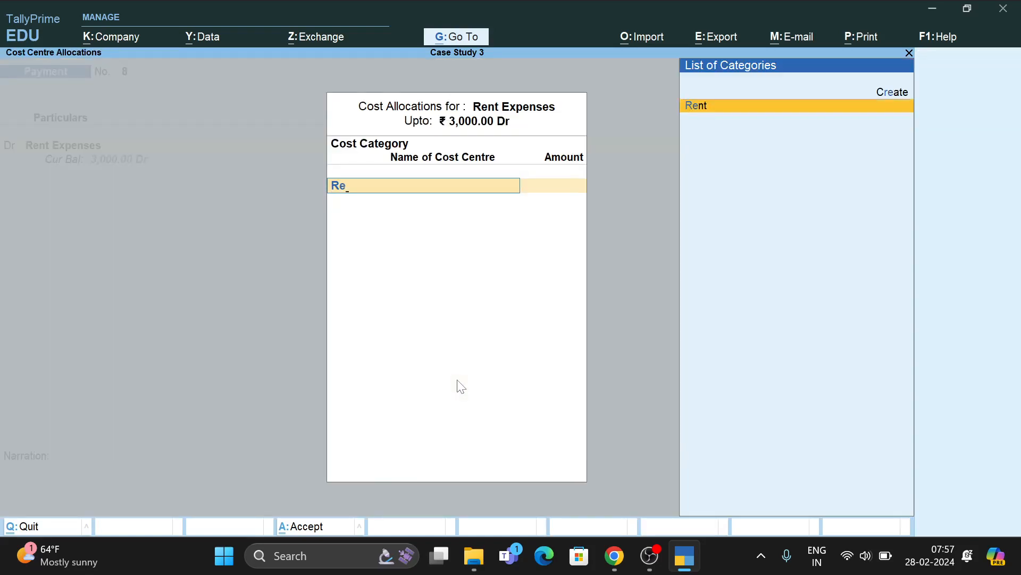
key(Return)
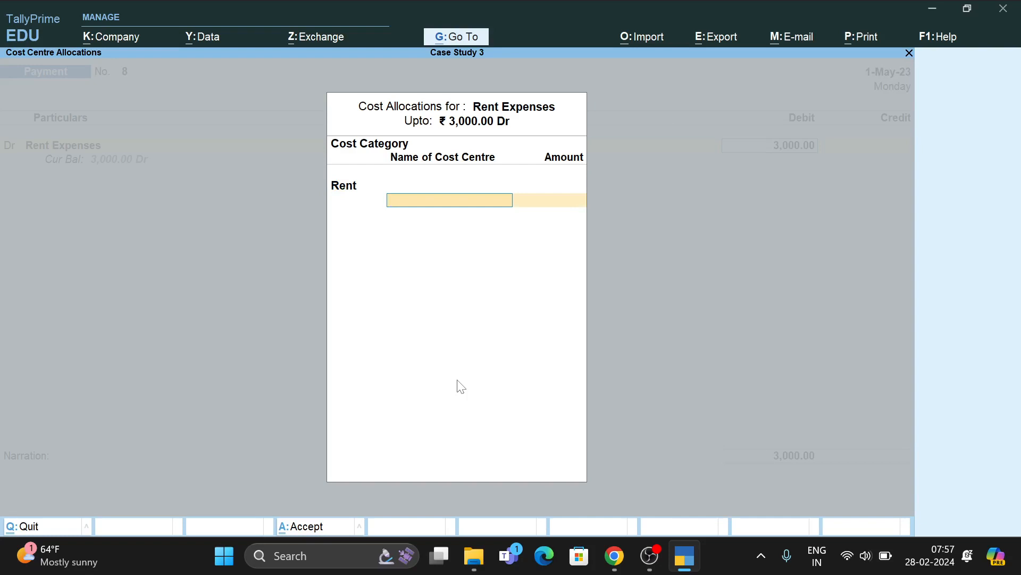
text(Off)
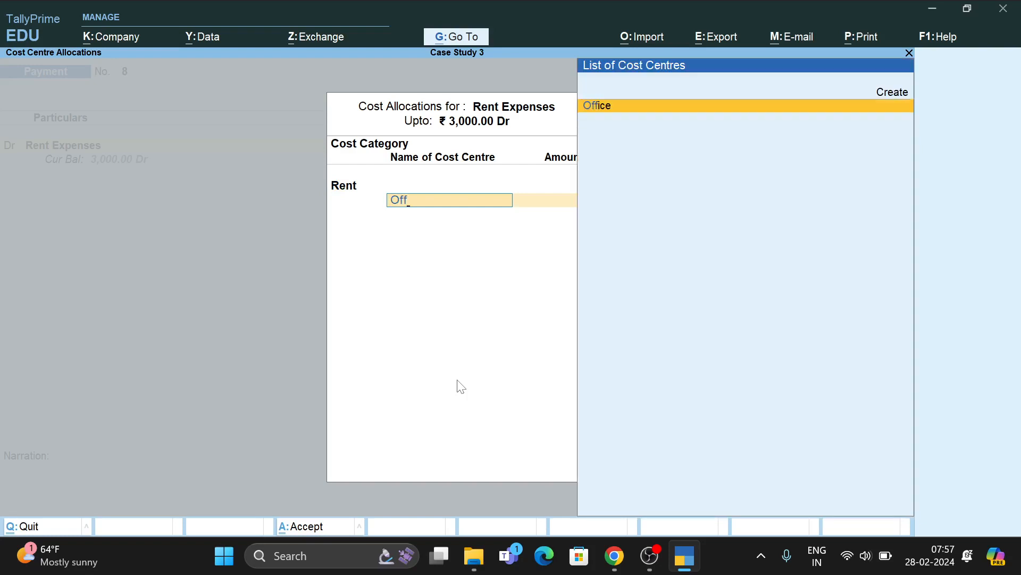
key(Return)
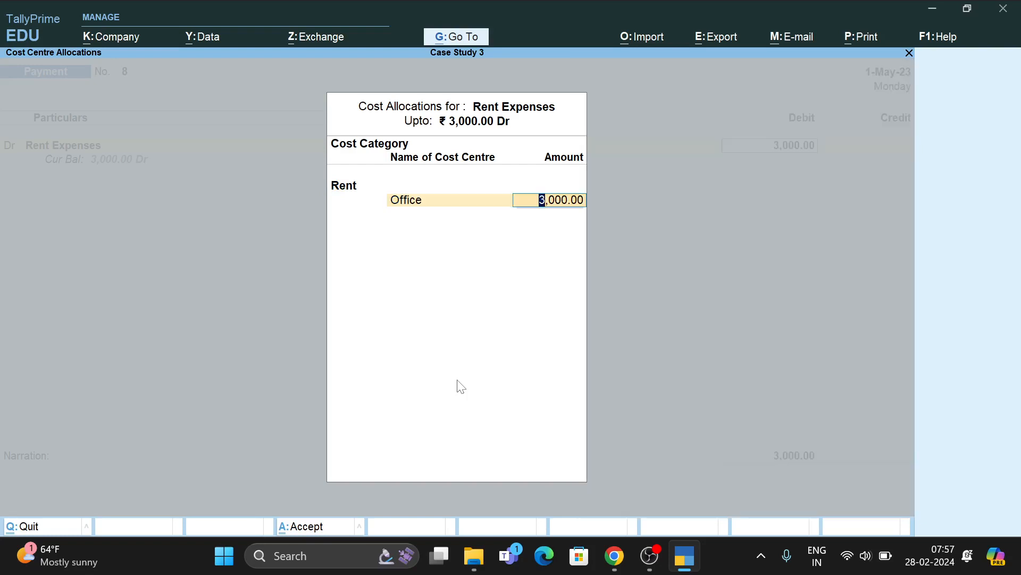
key(ctrl+a)
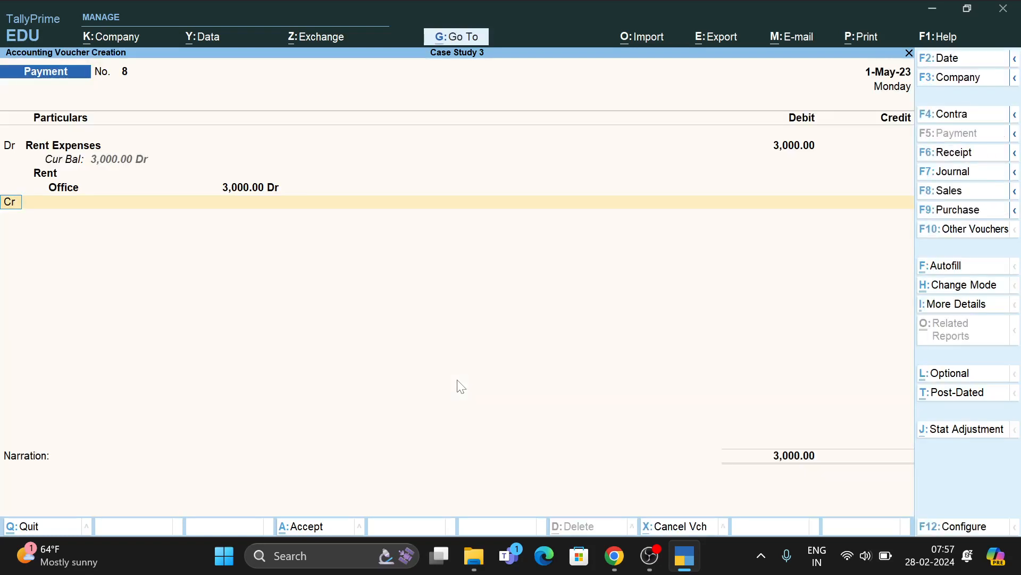
Credit HDFC Bank with 3,000, save the payment voucher and return to the Gateway of Tally
key(Return)
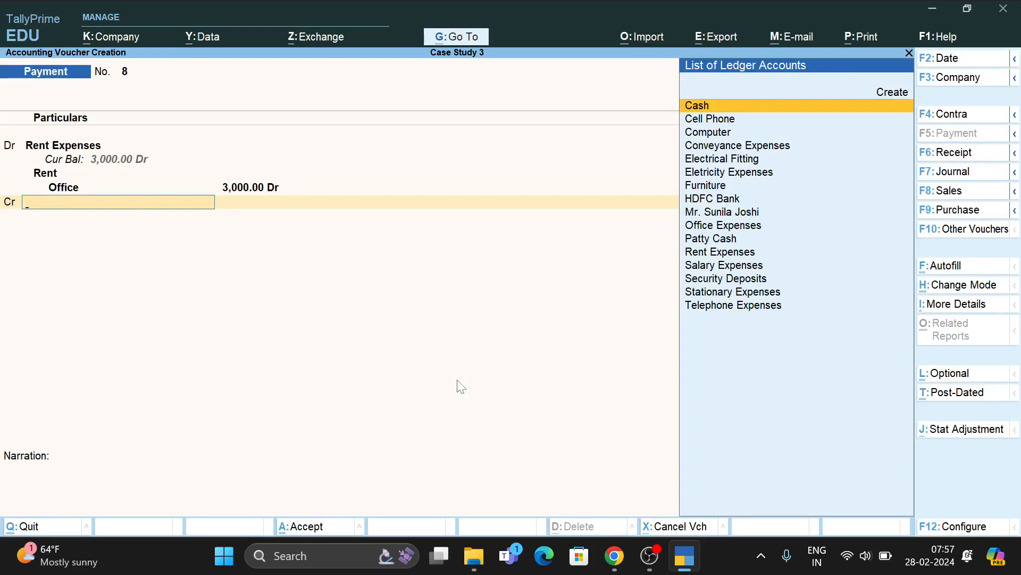
text(H)
key(Return)
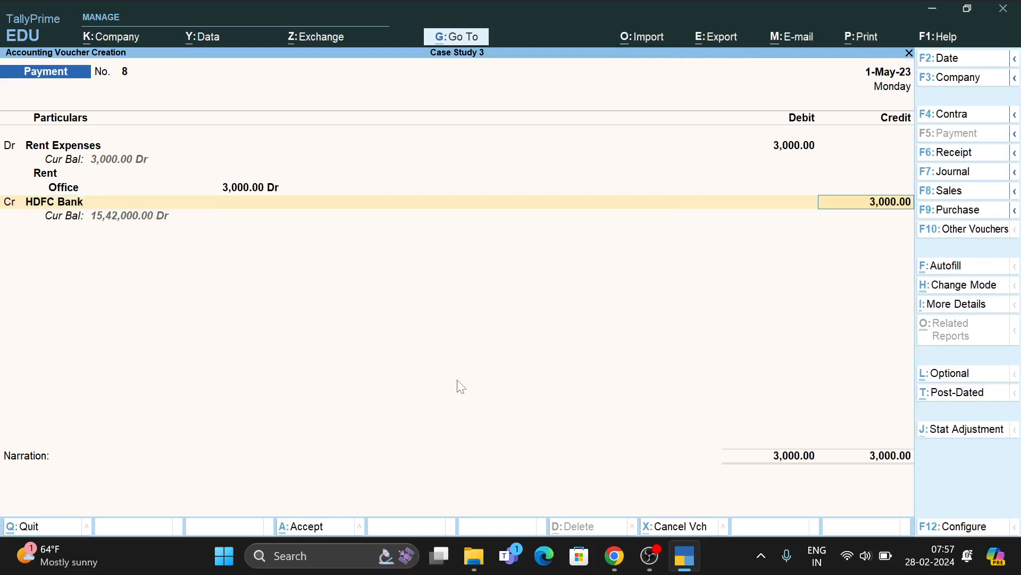
key(ctrl+a)
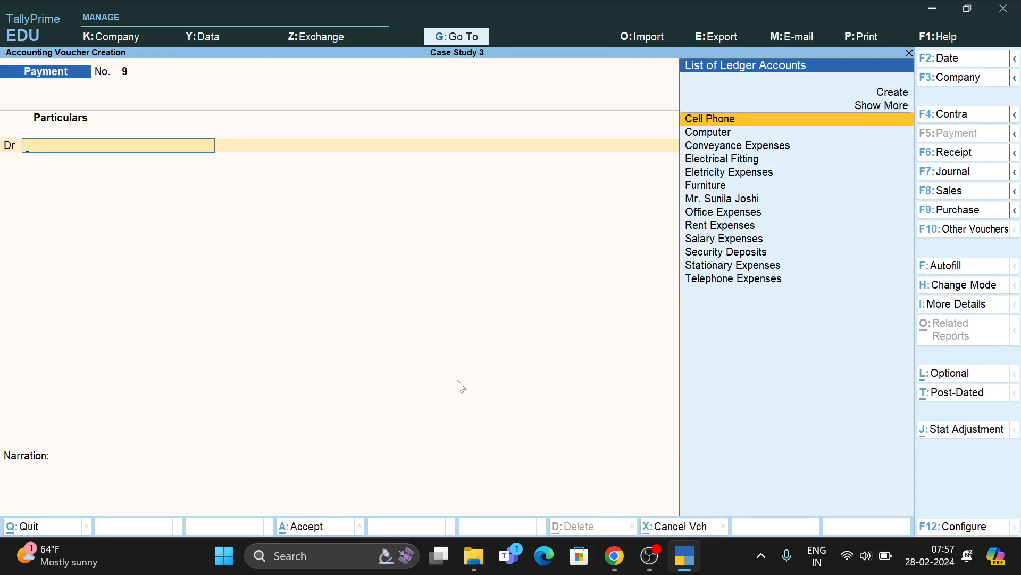
key(Escape)
key(Return)
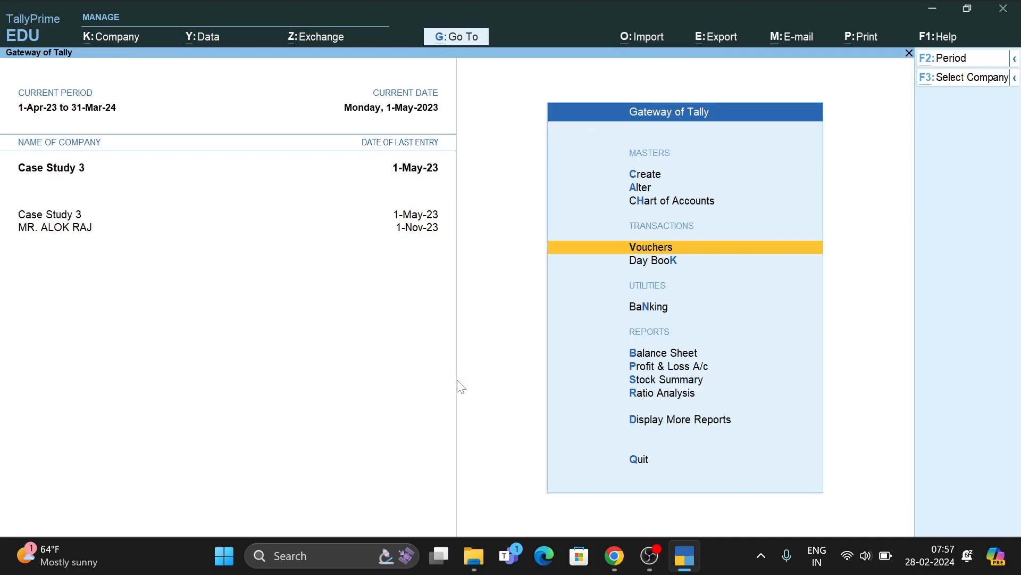
Switch to the Case Study 3 PDF in Chrome, read transaction 13 on the Digital Printers bill, and return to TallyPrime
key(alt+Tab)
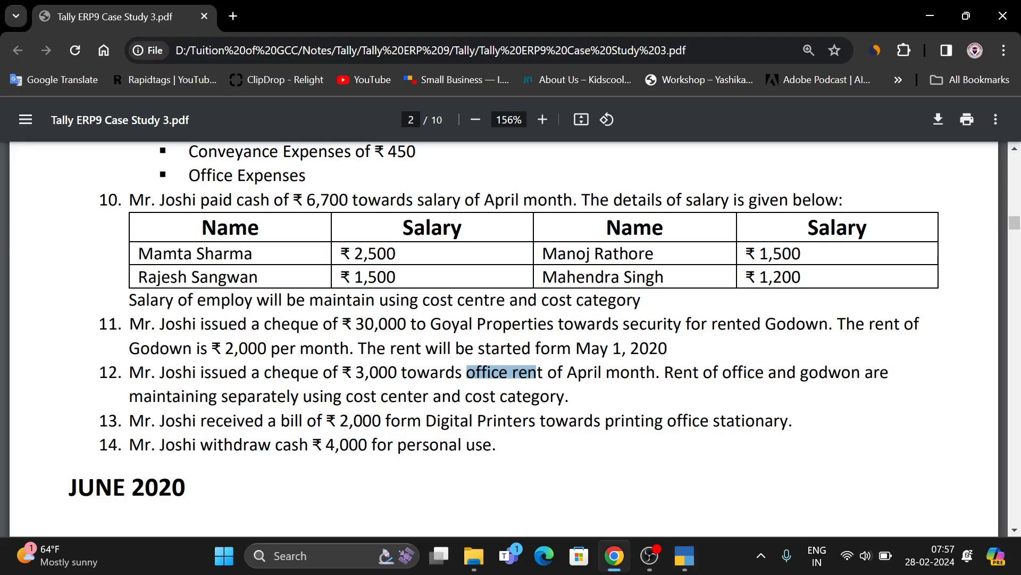
drag(131, 421, 615, 420)
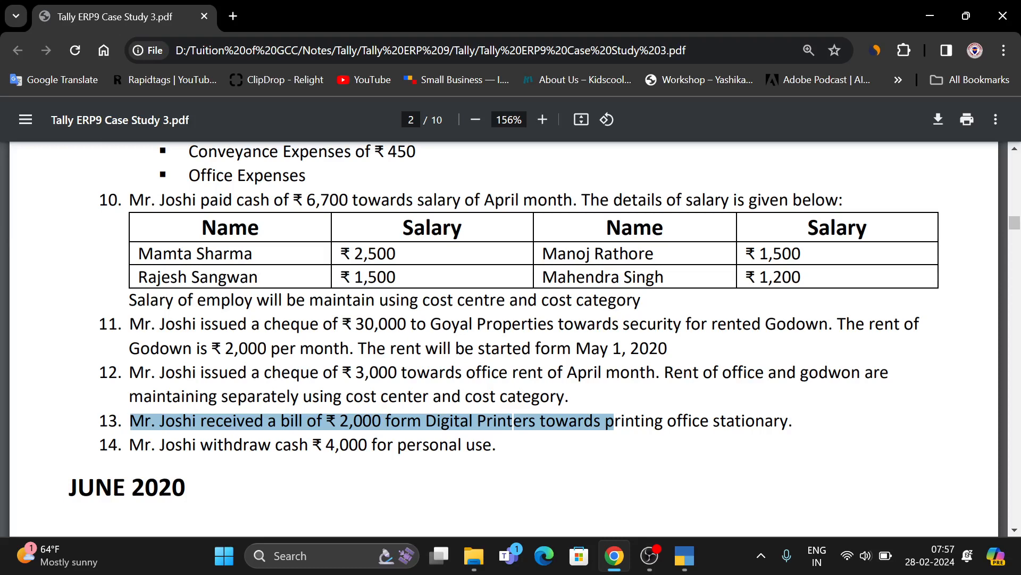
key(alt+Tab)
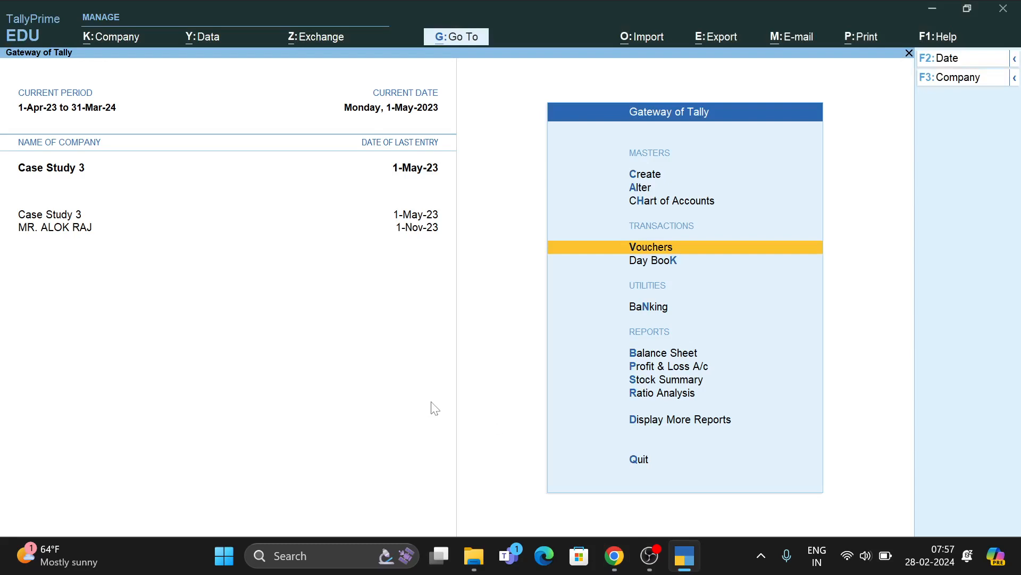
Start a journal voucher and debit Stationary Expenses with 2,000
key(Return)
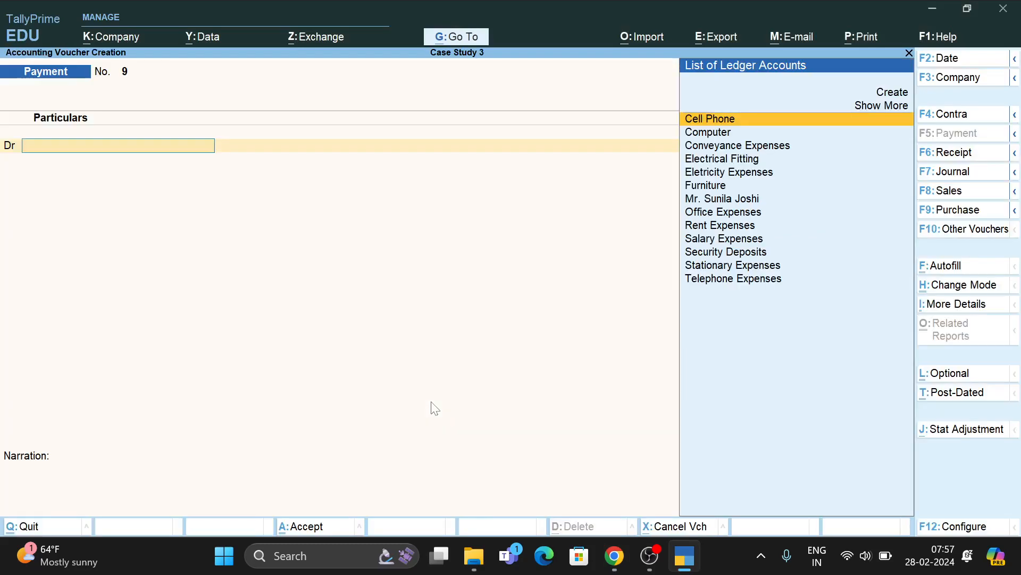
key(F7)
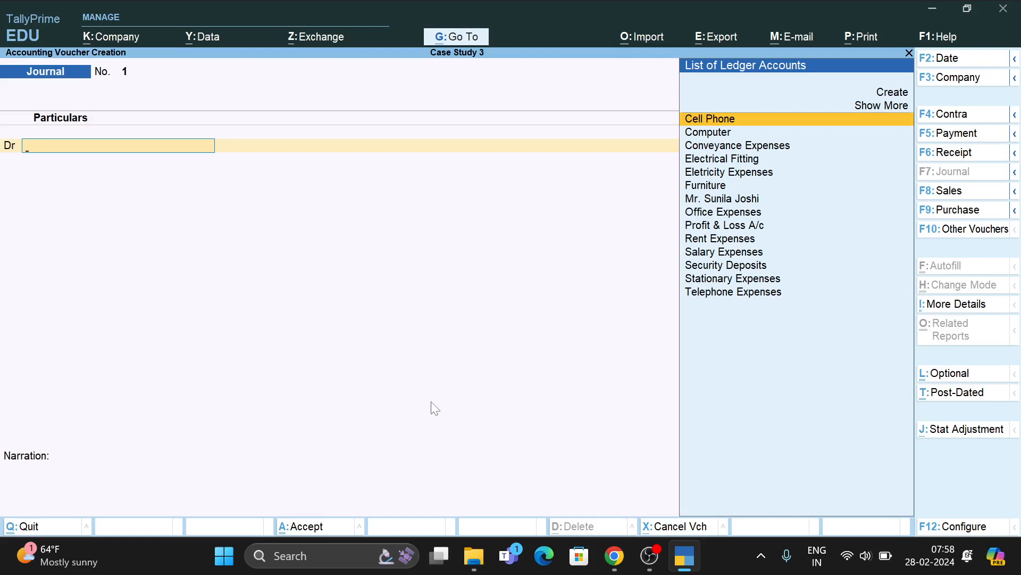
text(S)
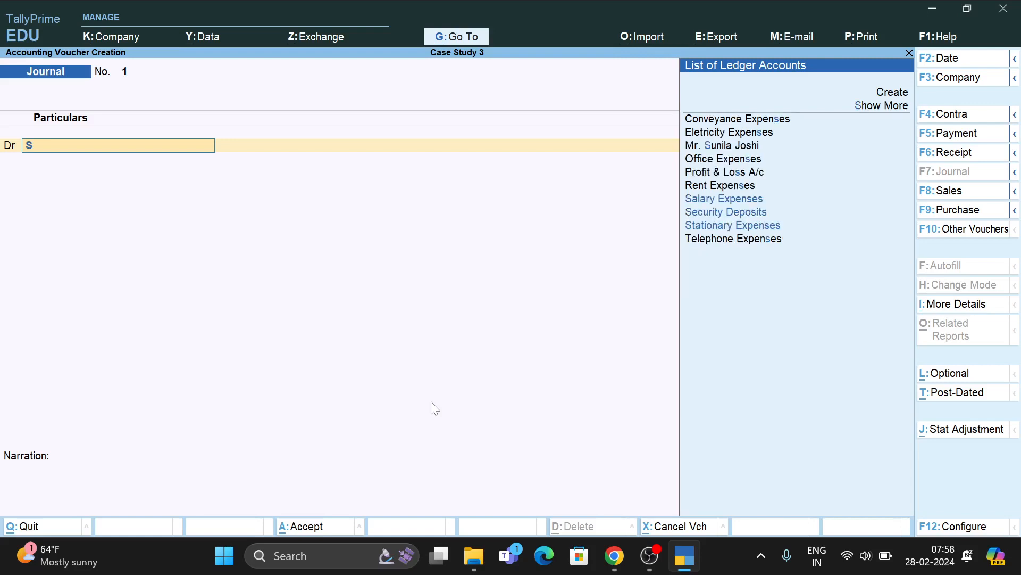
key(Down)
key(Down)
key(Down)
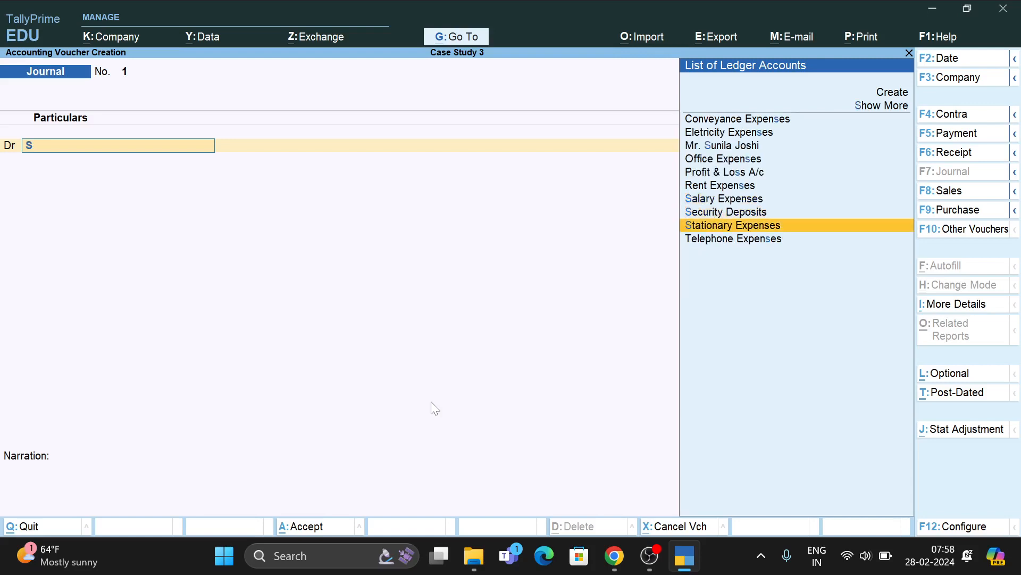
key(Return)
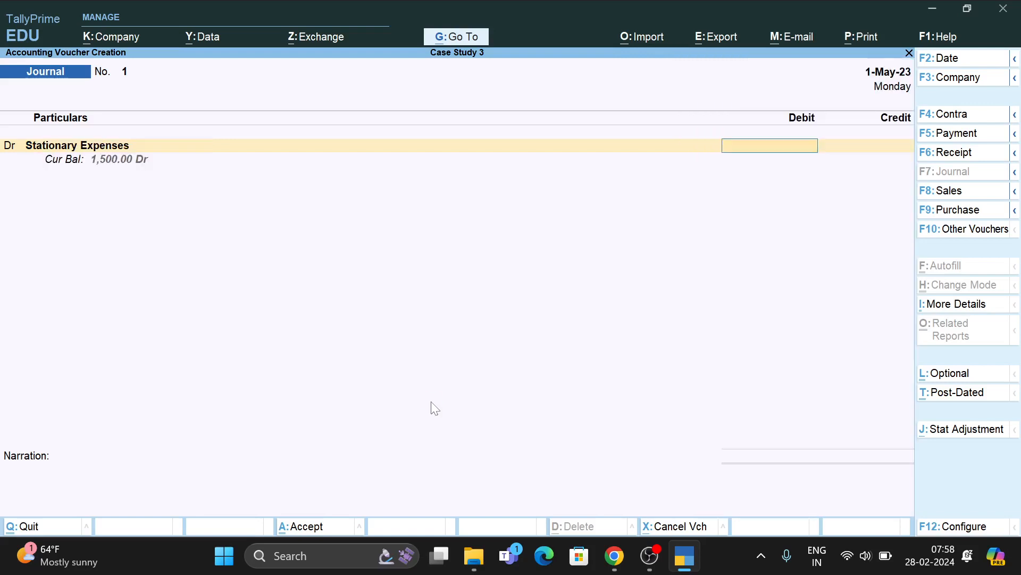
text(2000)
key(Return)
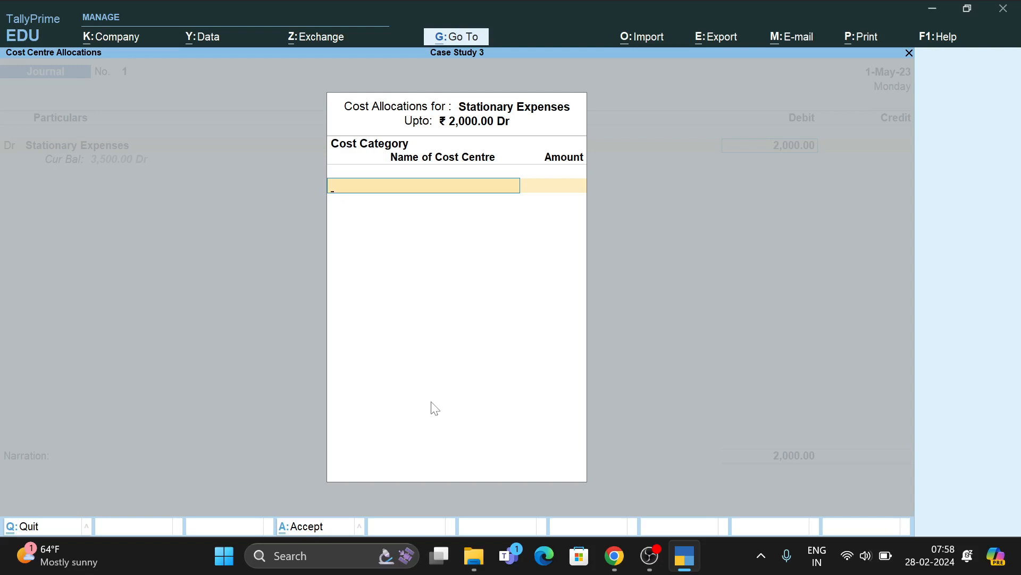
Leave the cost allocation empty and alter the Stationary Expenses ledger so that cost centres are not applicable
key(Escape)
key(y)
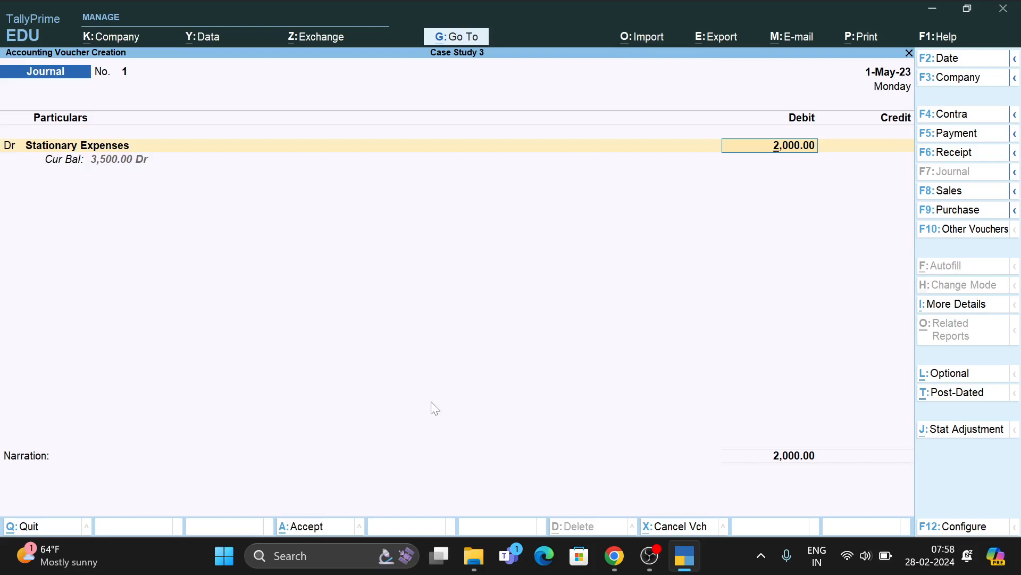
click(56, 145)
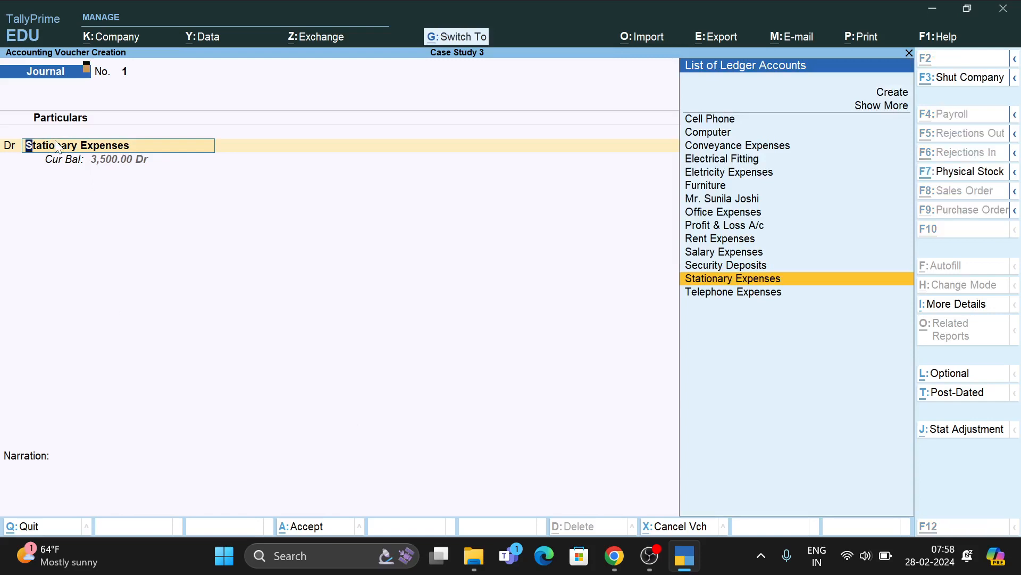
key(ctrl+Return)
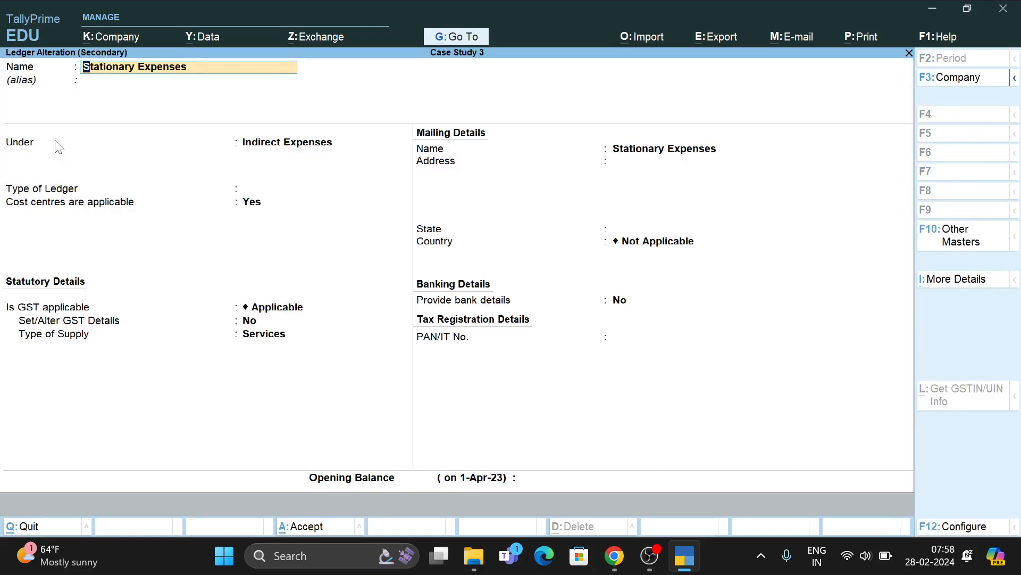
click(256, 208)
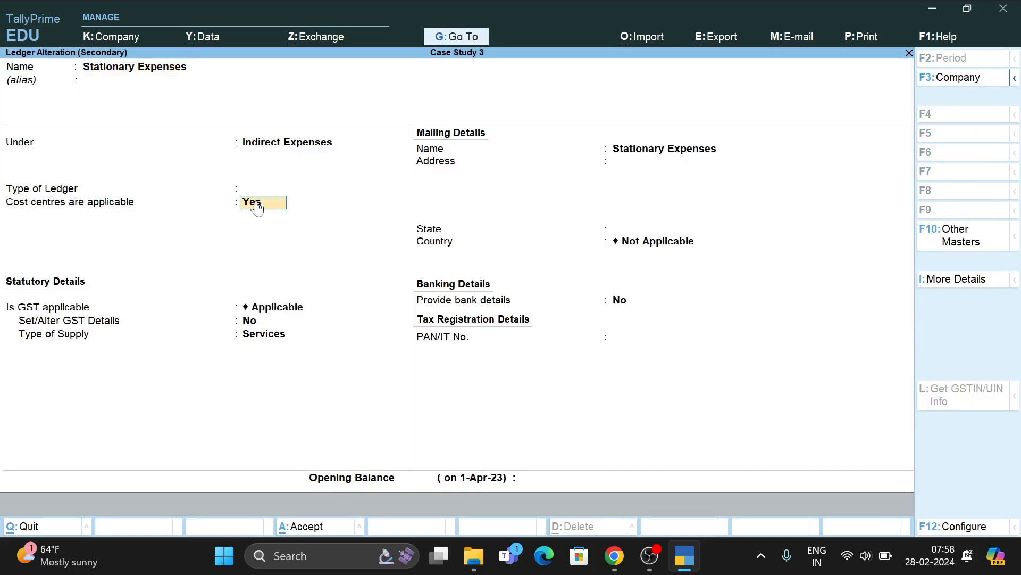
text(n)
key(ctrl+a)
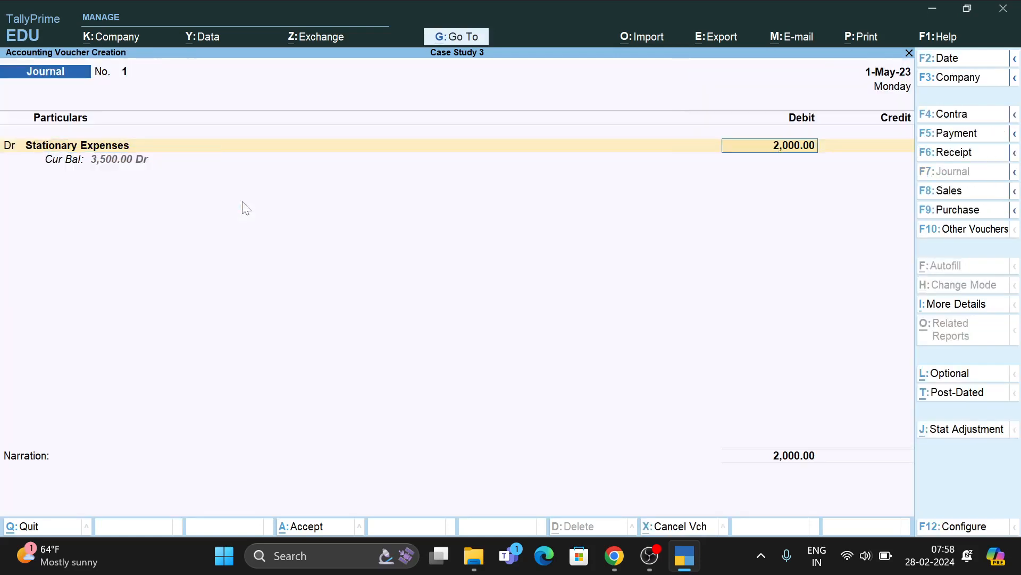
On the journal voucher's credit line, create a ledger named Digital Printer under Sundry Creditors with bill-by-bill balances
key(Return)
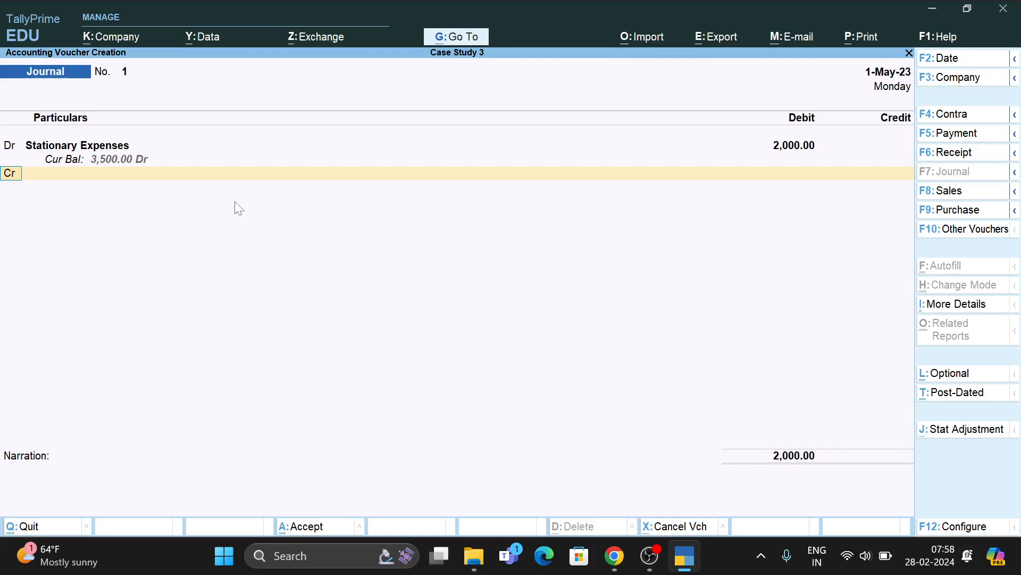
text(s)
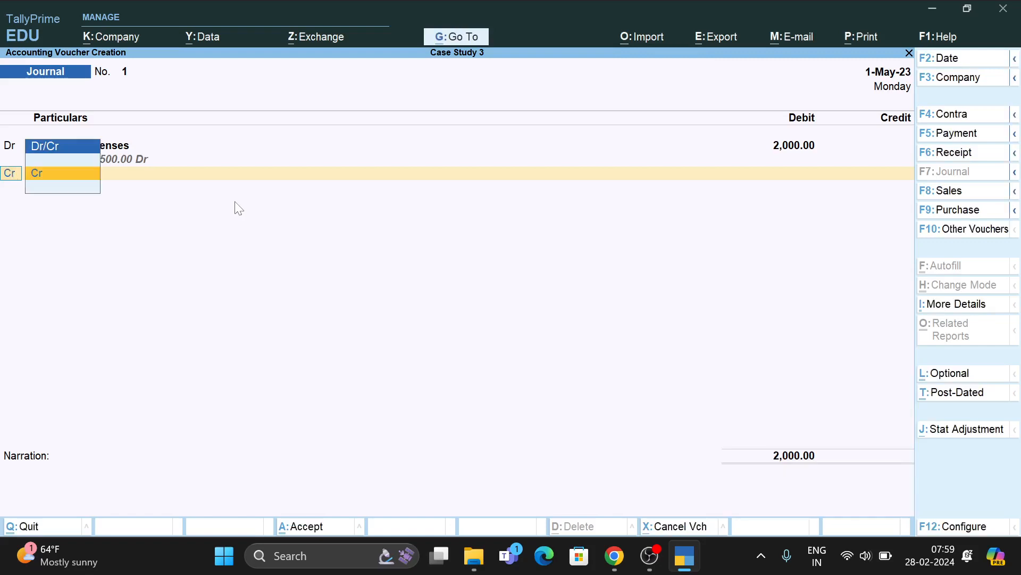
key(Return)
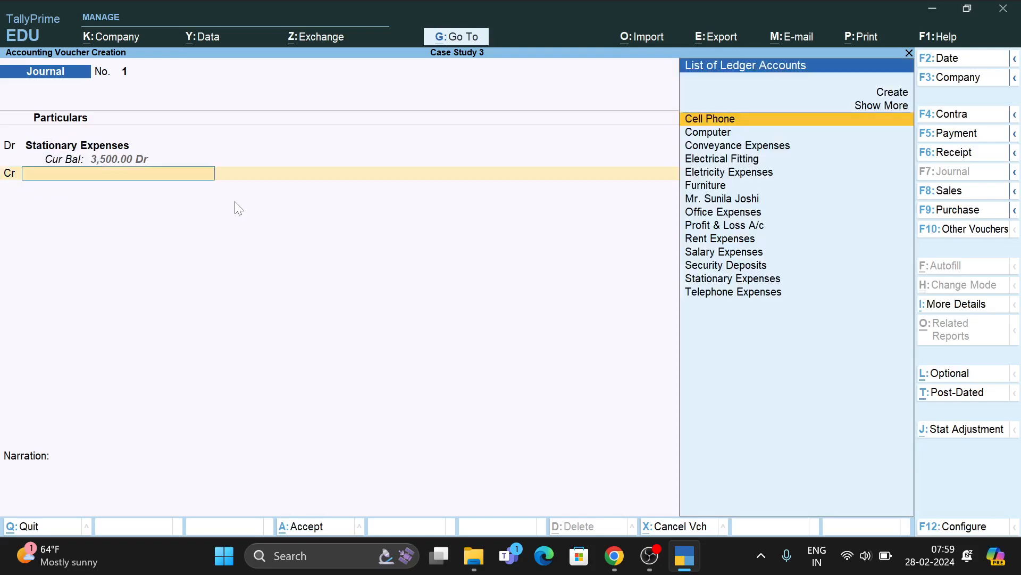
key(alt+c)
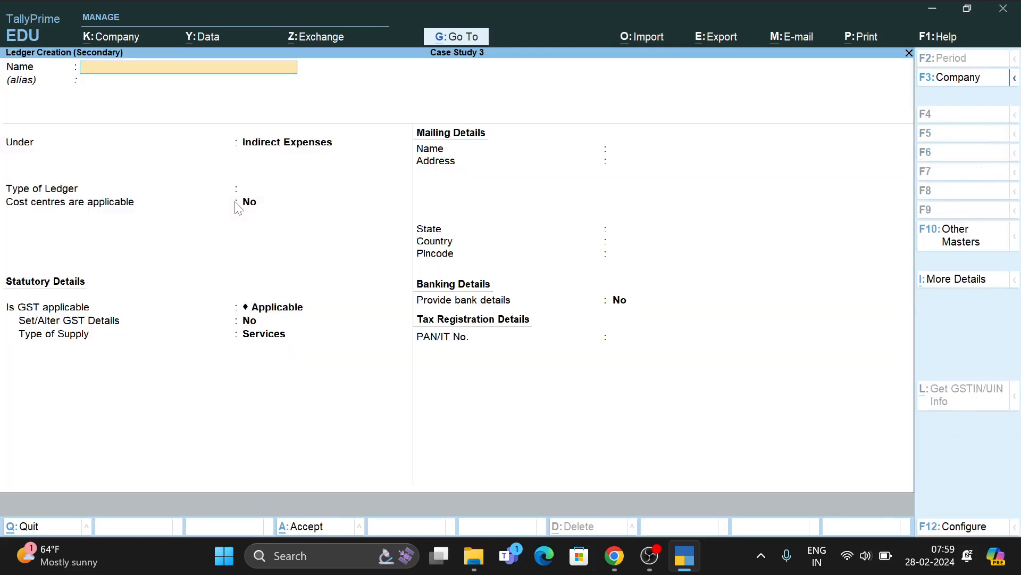
text(Digital Printer)
key(Return)
key(Return)
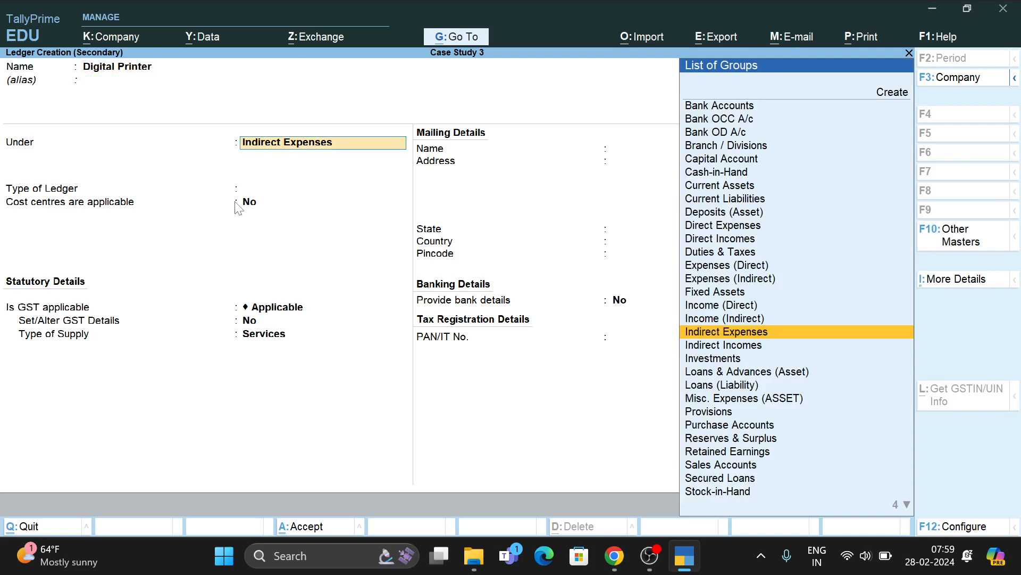
text(Sun)
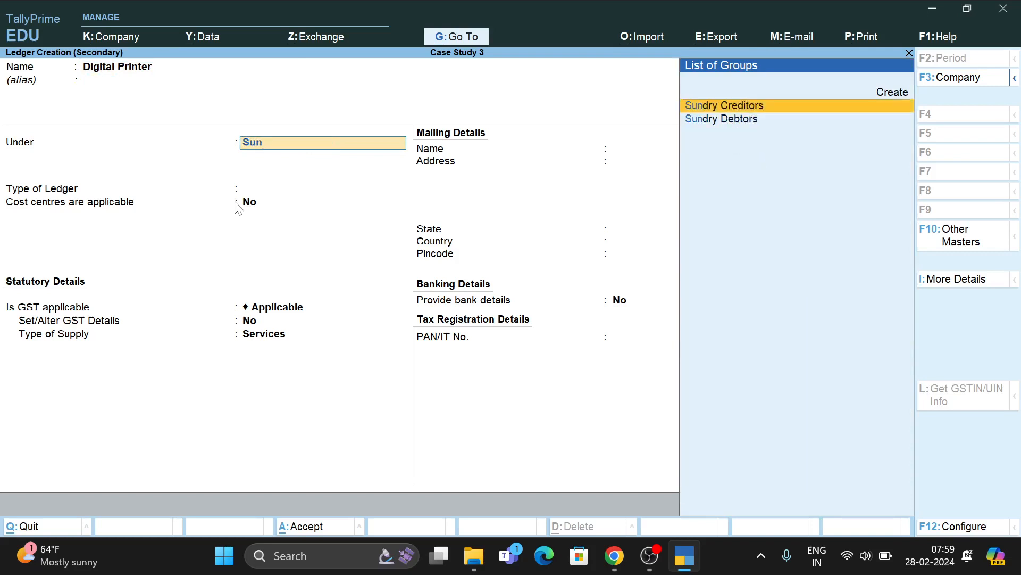
key(Return)
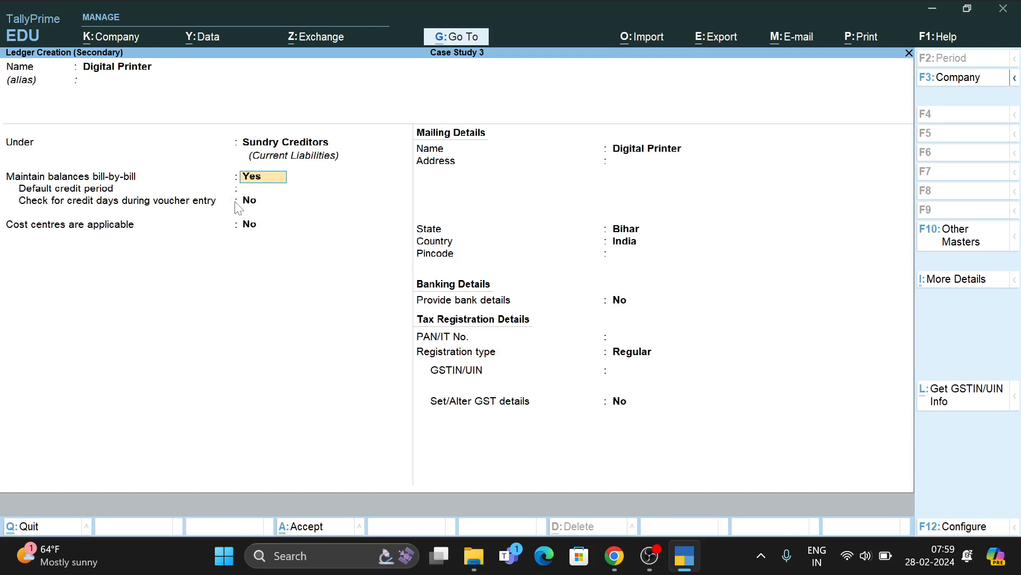
key(ctrl)
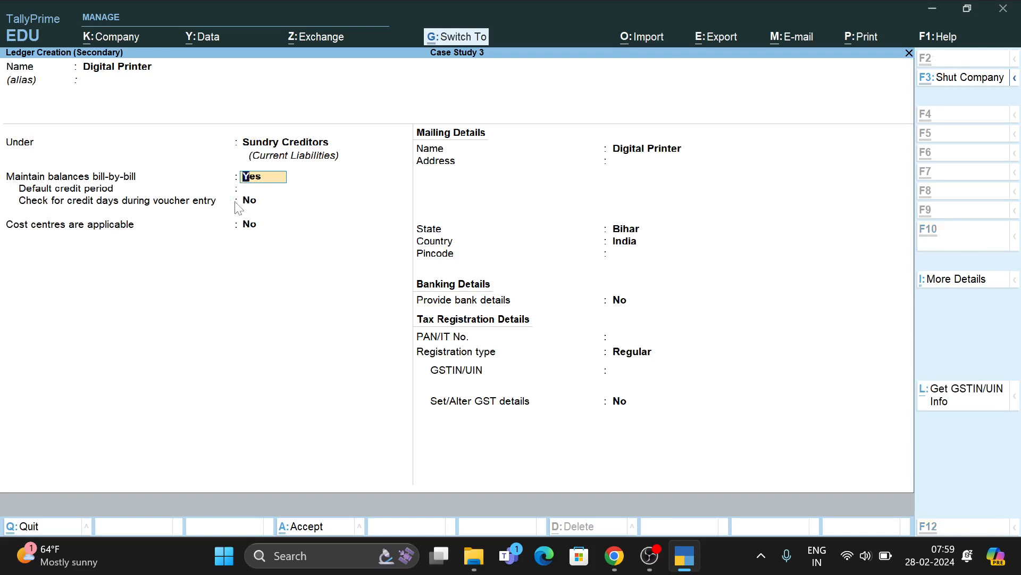
key(ctrl+a)
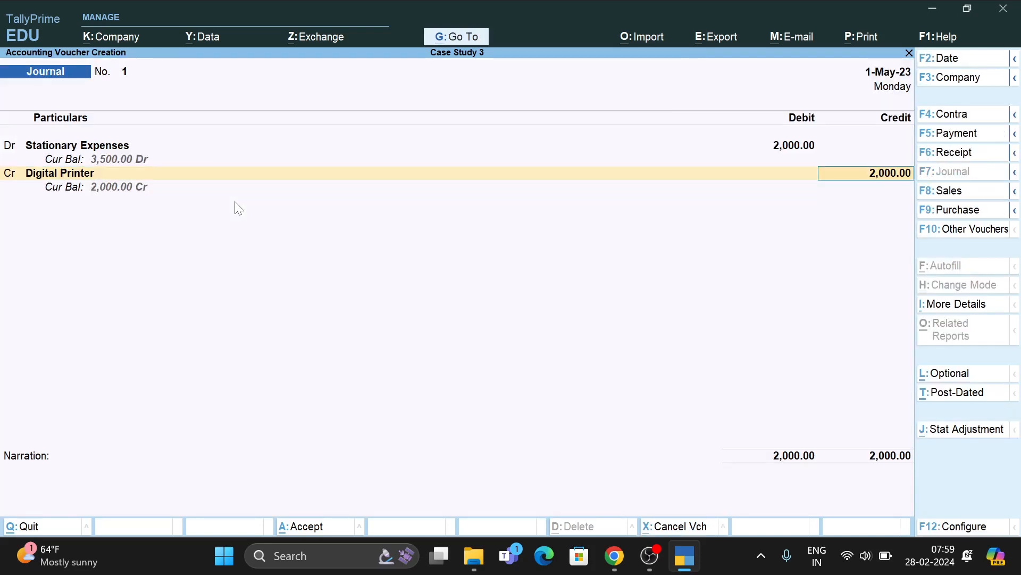
Save the journal voucher crediting Digital Printer with 2,000, and check transaction 14 in the Case Study 3 PDF in Chrome before returning to TallyPrime
key(ctrl)
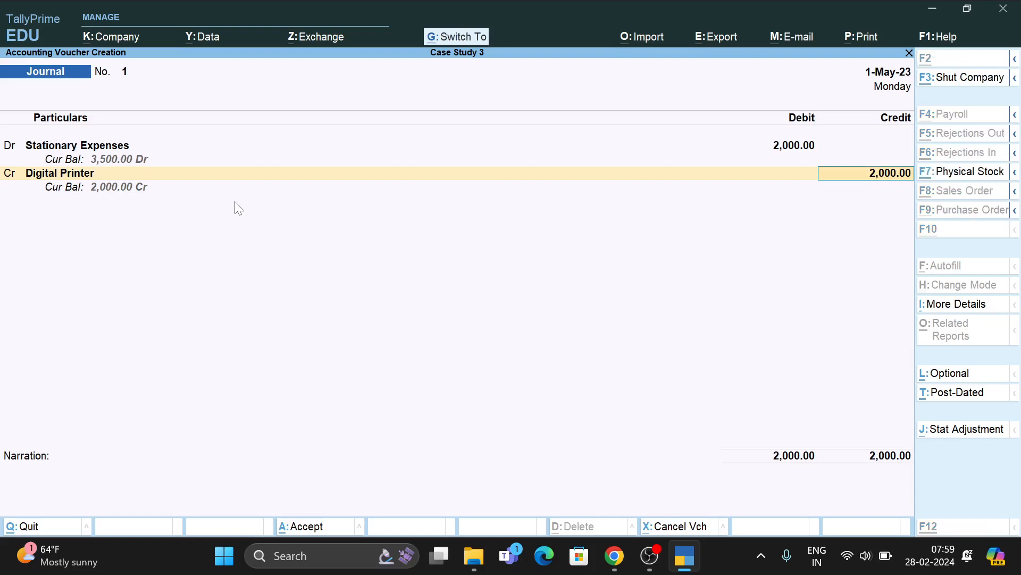
key(ctrl+a)
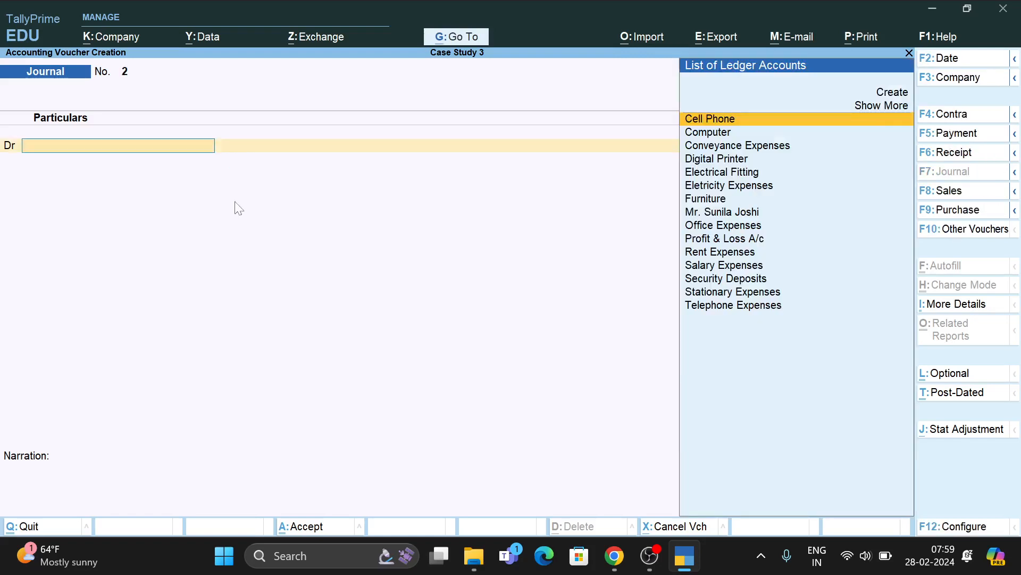
key(Escape)
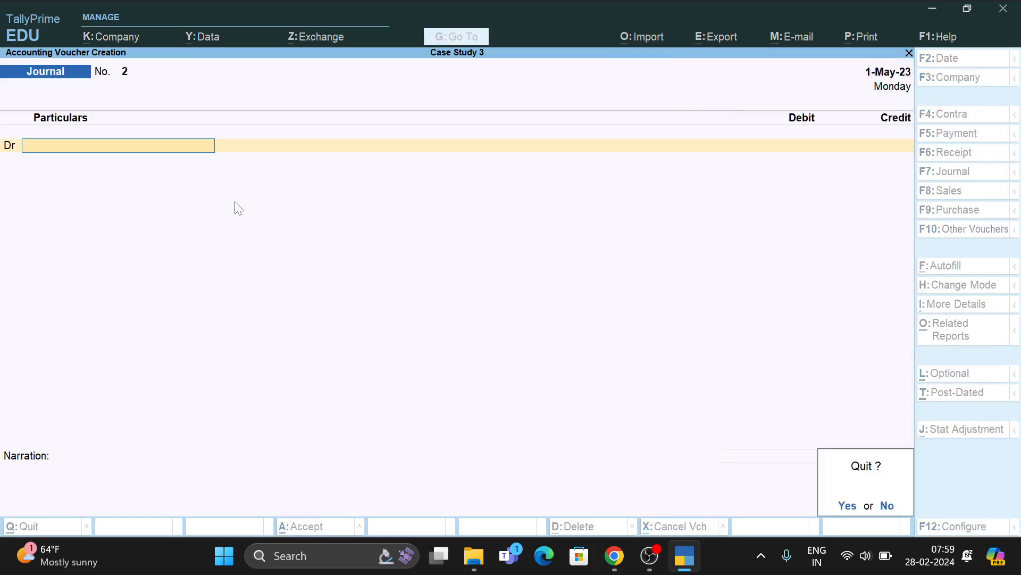
key(alt+Tab)
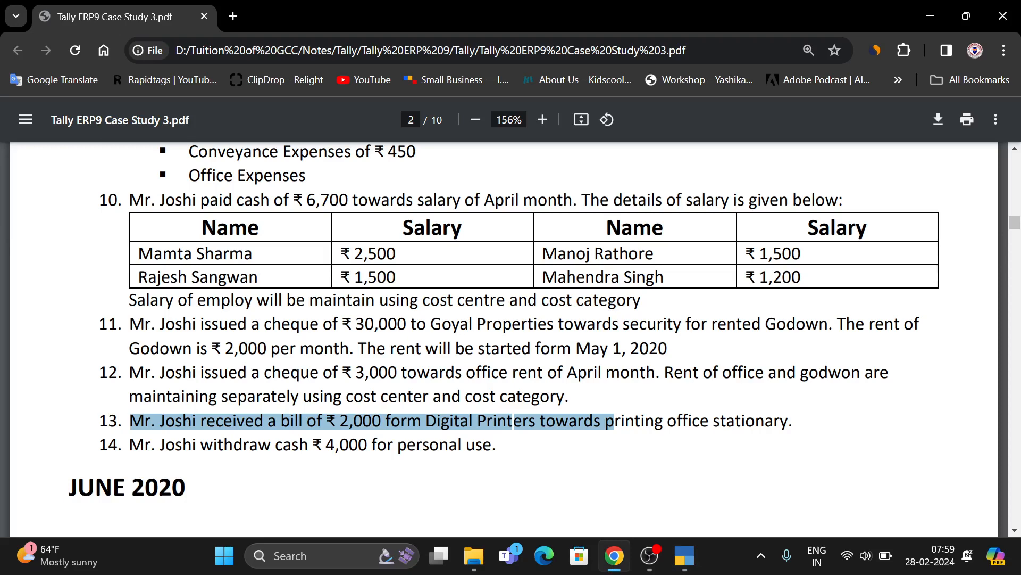
key(alt+Tab)
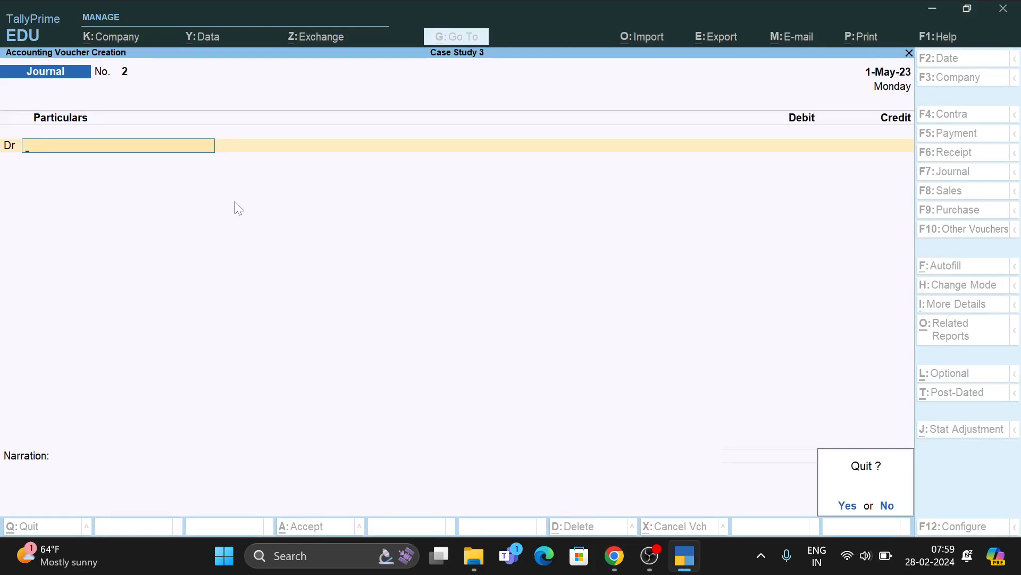
key(n)
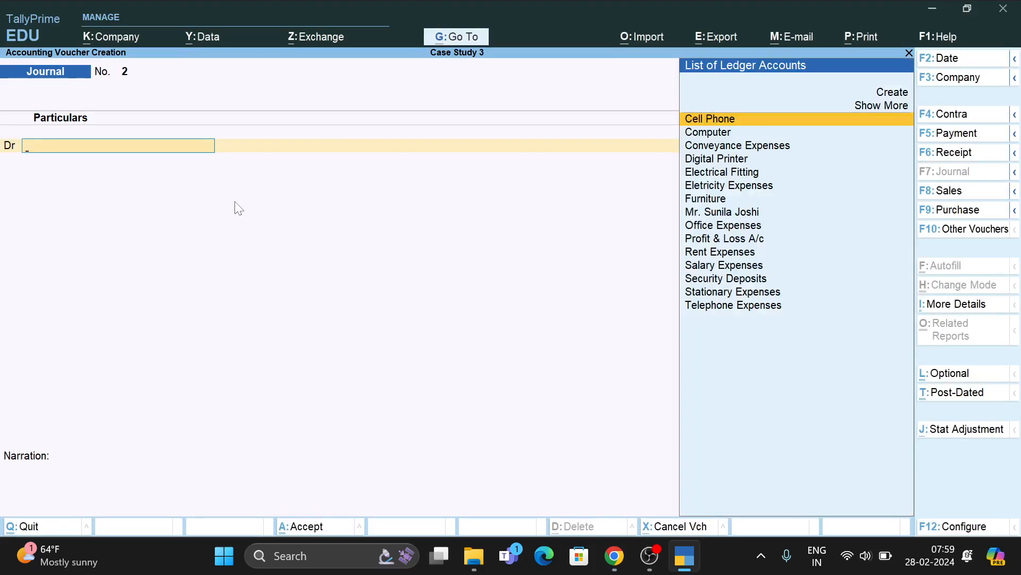
Switch to a payment voucher and create the debit ledger Drawing under Capital Account, without cost centres
key(F5)
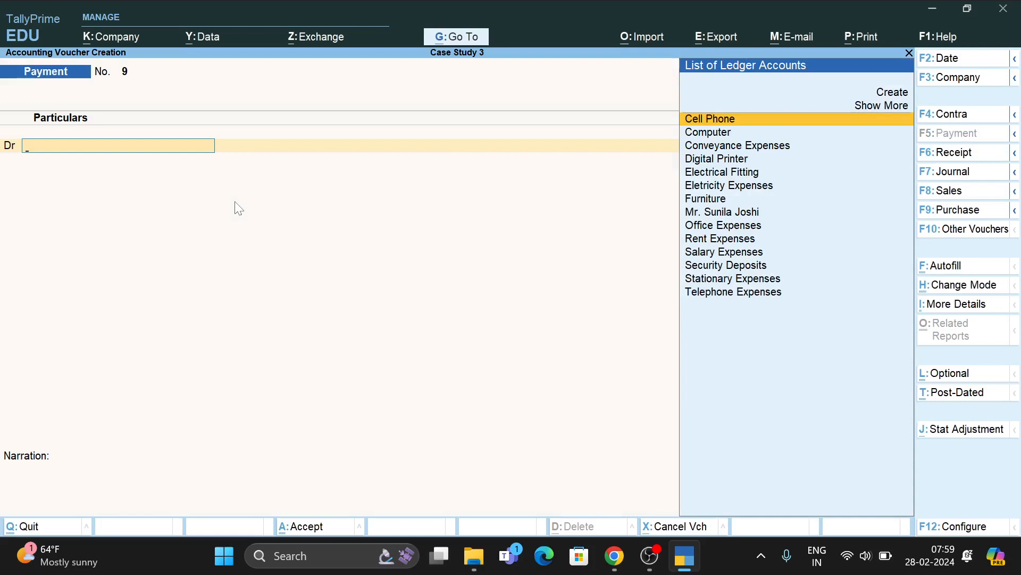
key(alt+c)
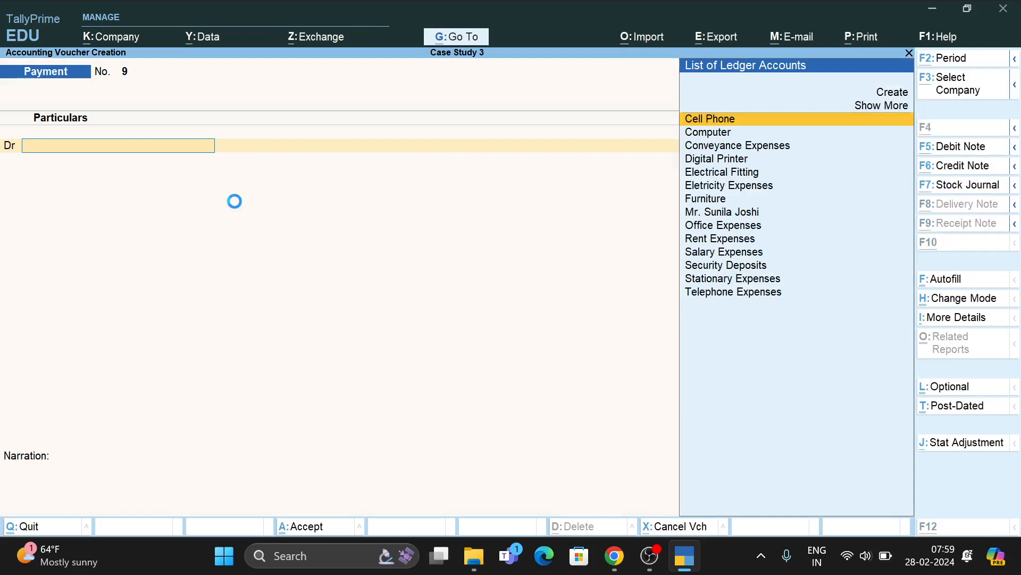
text(Dr)
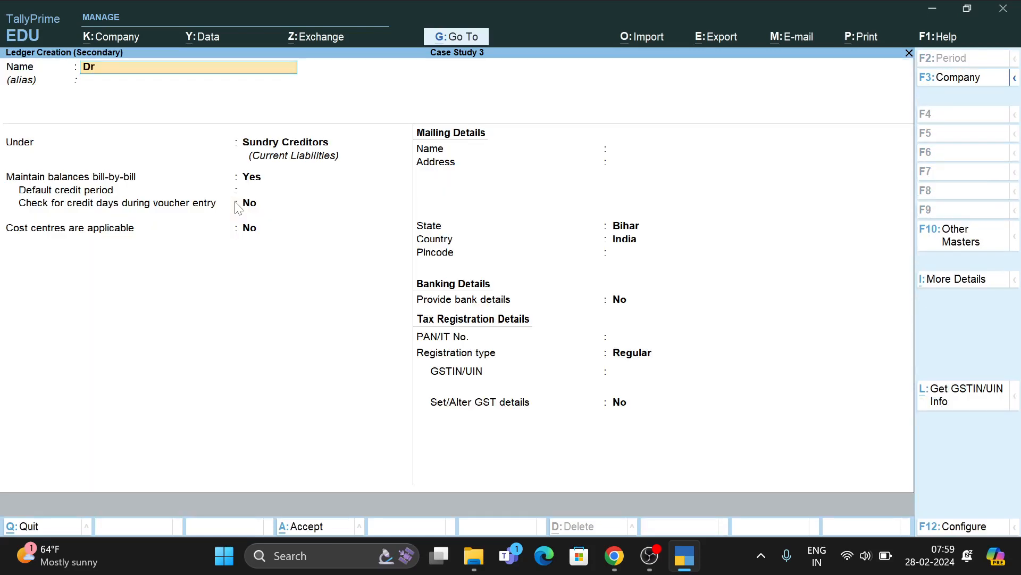
text(awing)
key(Return)
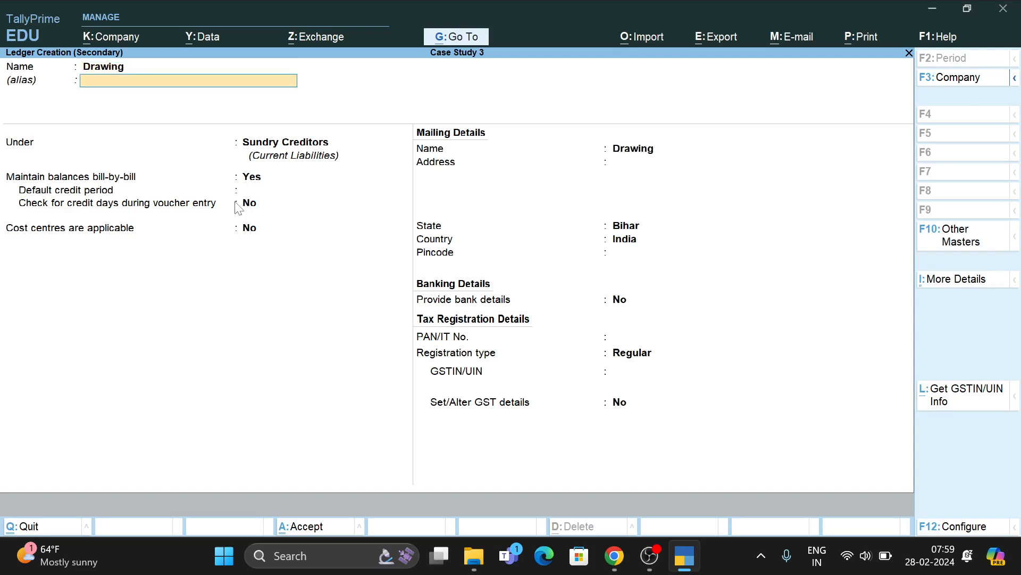
key(Return)
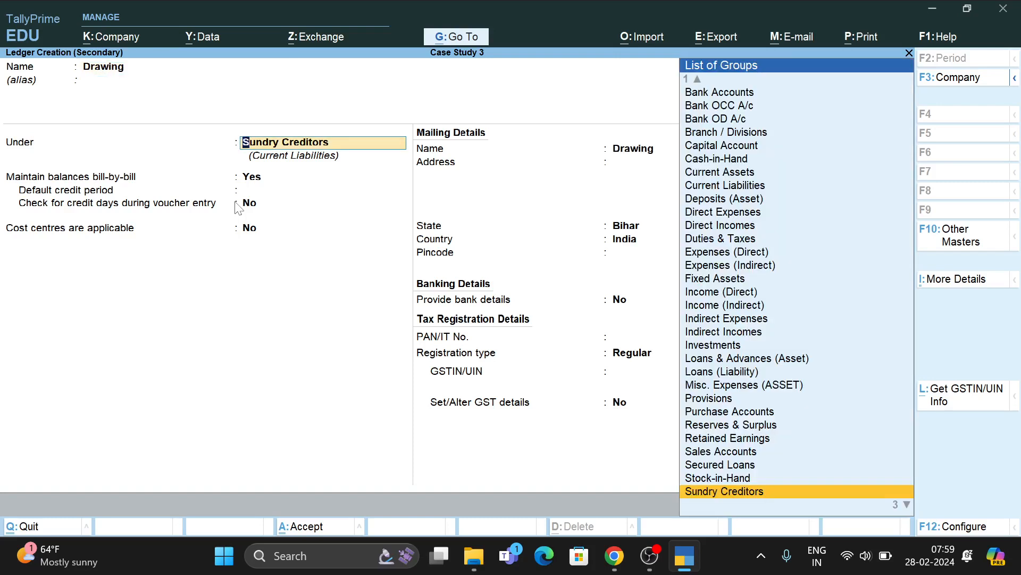
text(Ca)
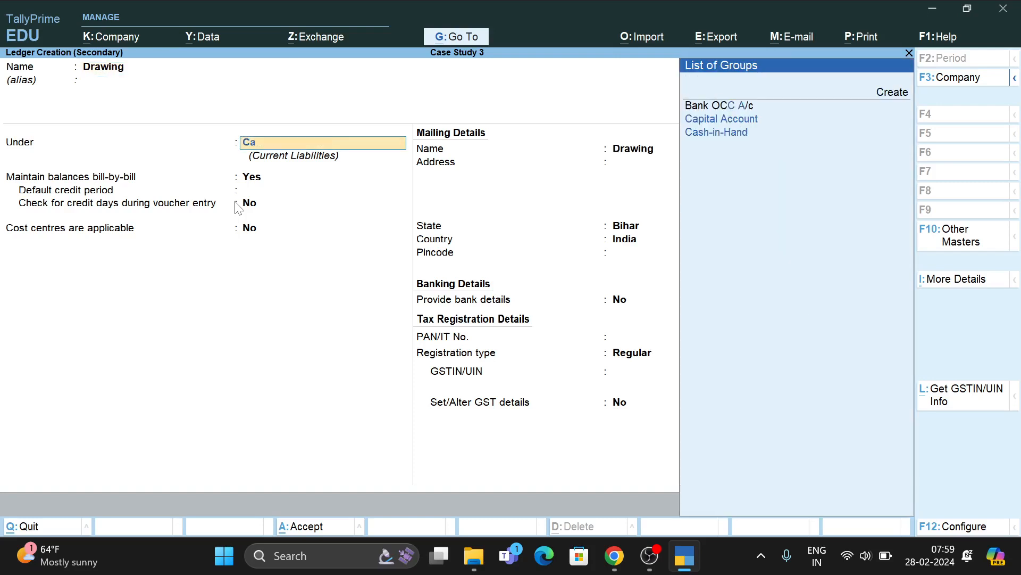
key(Down)
key(Return)
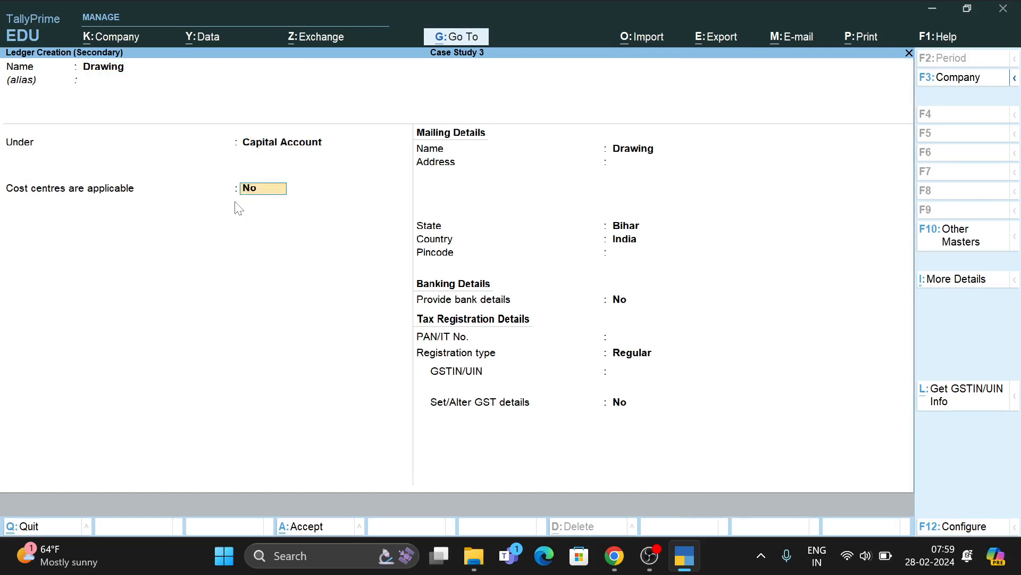
key(ctrl+a)
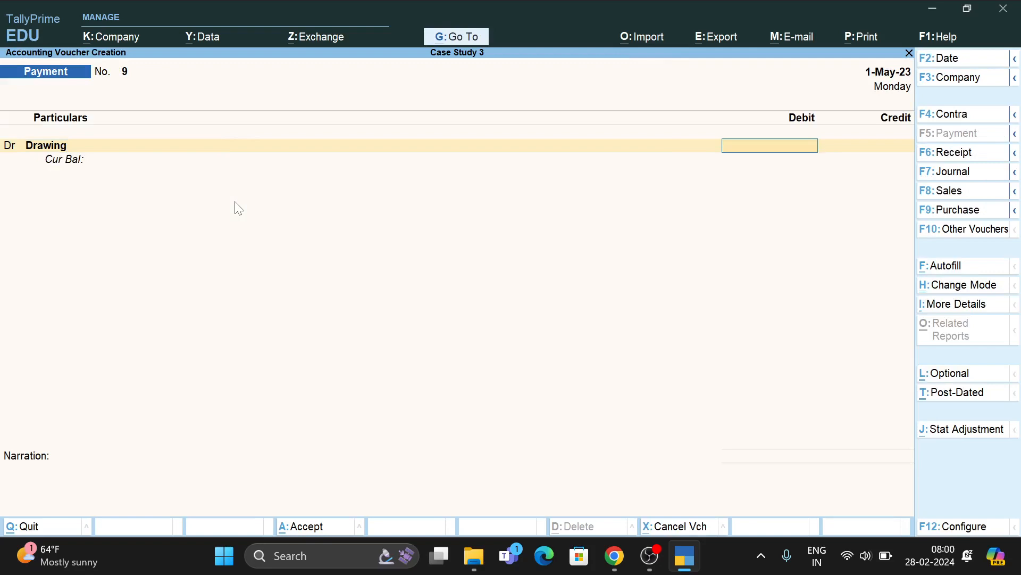
Debit Drawing with 4,000 against Cash, save the payment voucher and return to the Gateway of Tally
text(4000)
key(Return)
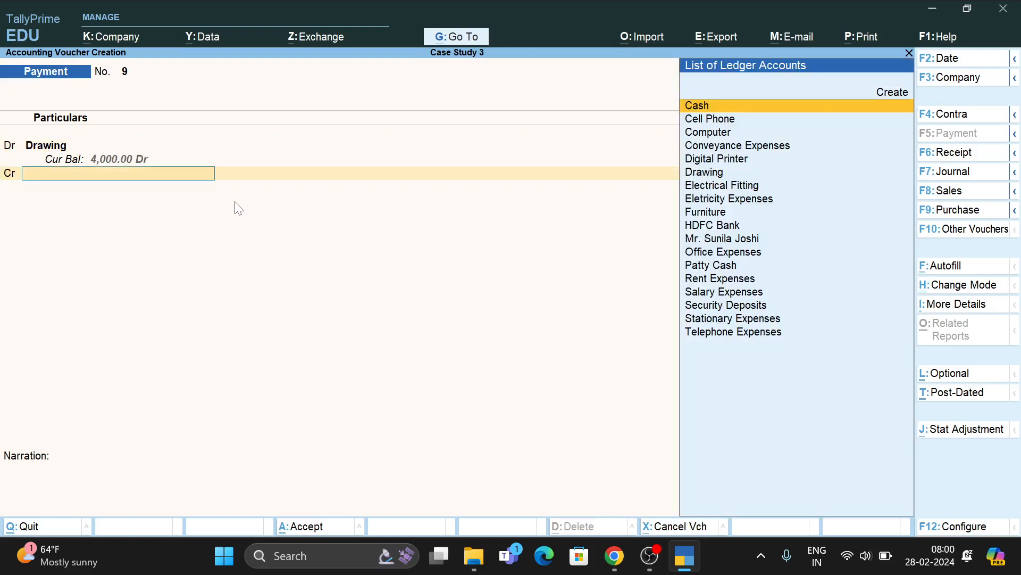
key(Return)
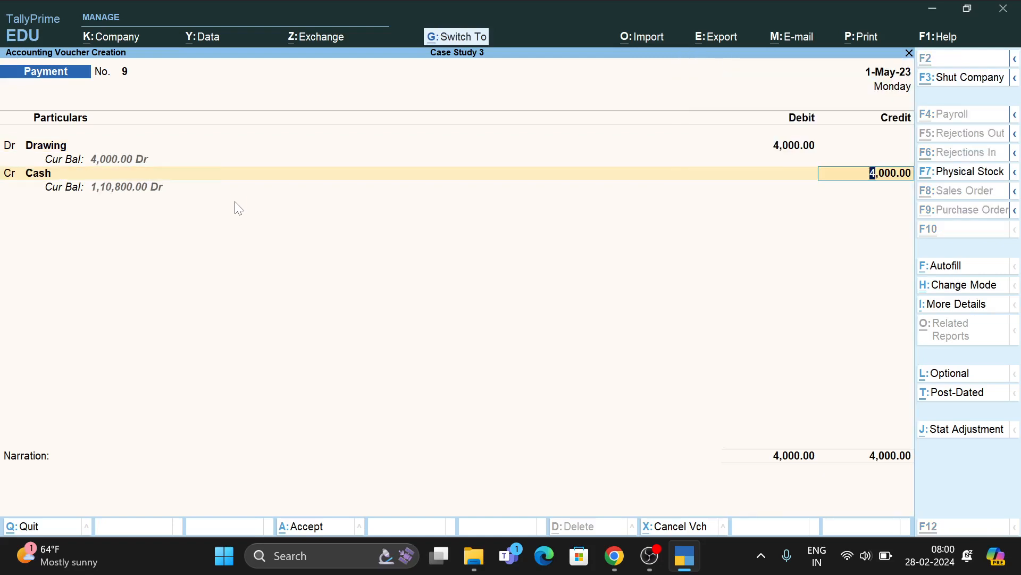
key(ctrl+a)
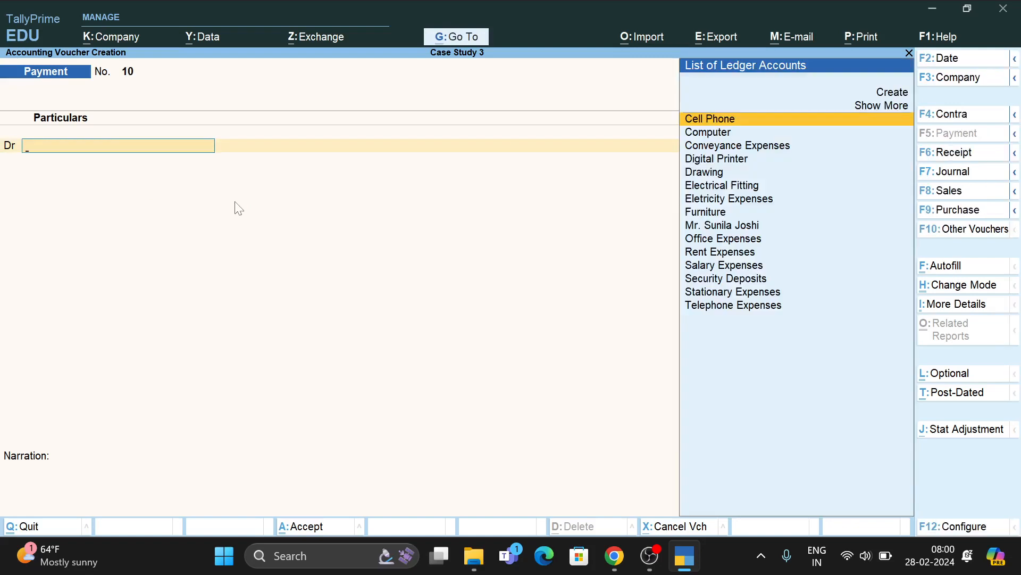
key(Escape)
key(y)
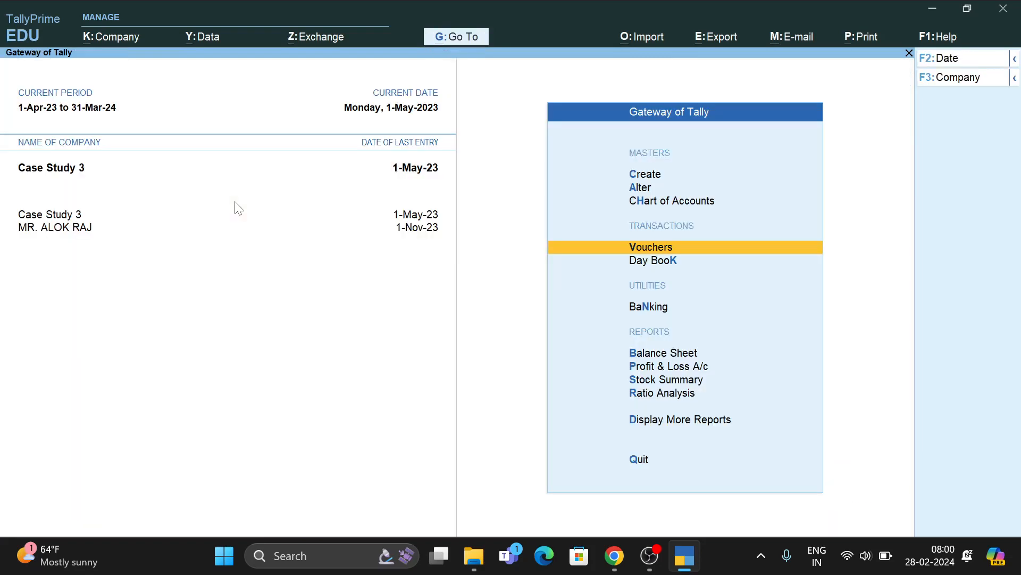
Open the Balance Sheet, examine Current Liabilities down to the ledgers under Sundry Creditors, and return to the Balance Sheet
key(Down)
key(Down)
key(Down)
key(Down)
key(Up)
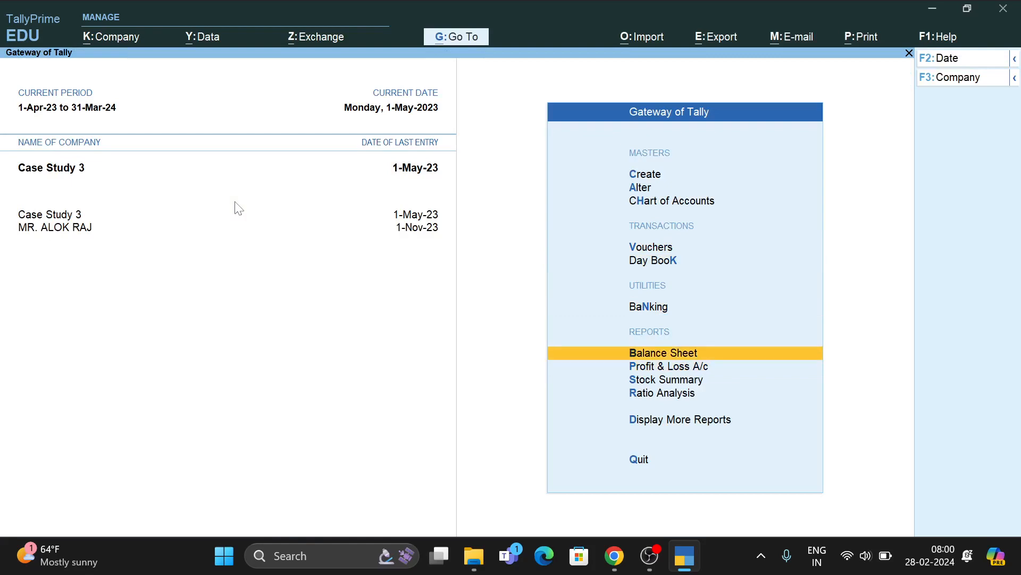
key(Return)
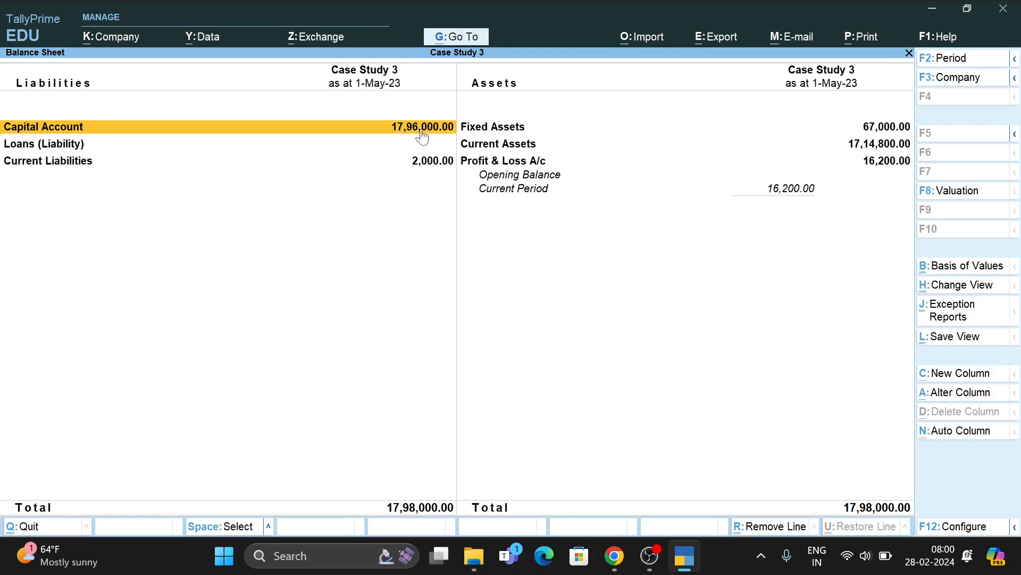
click(354, 166)
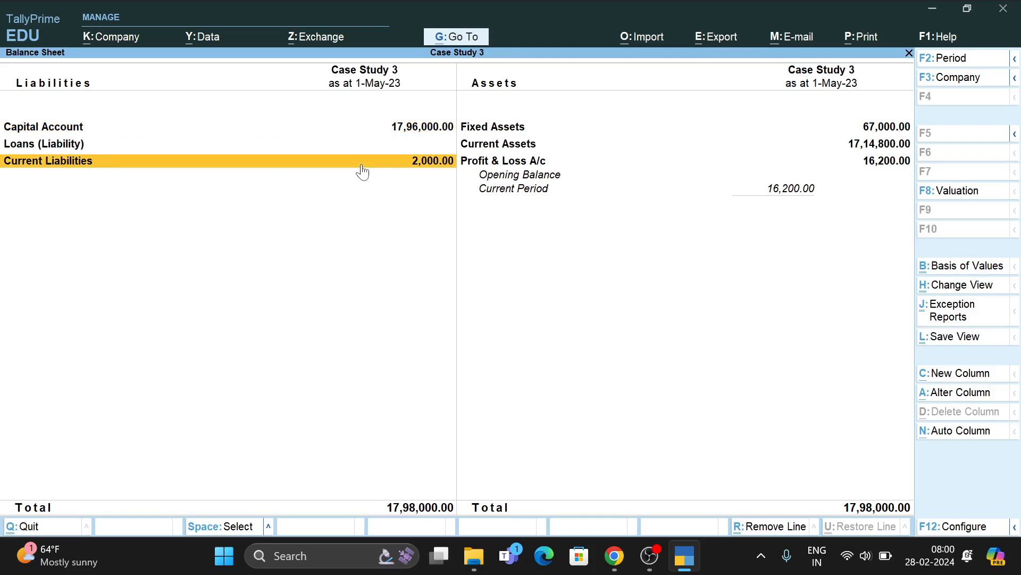
click(362, 166)
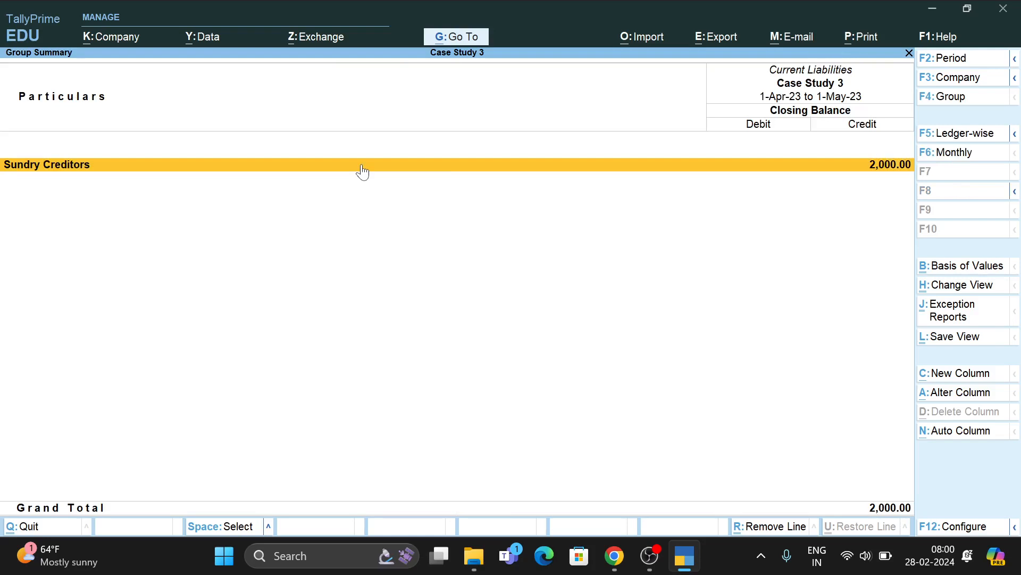
click(362, 166)
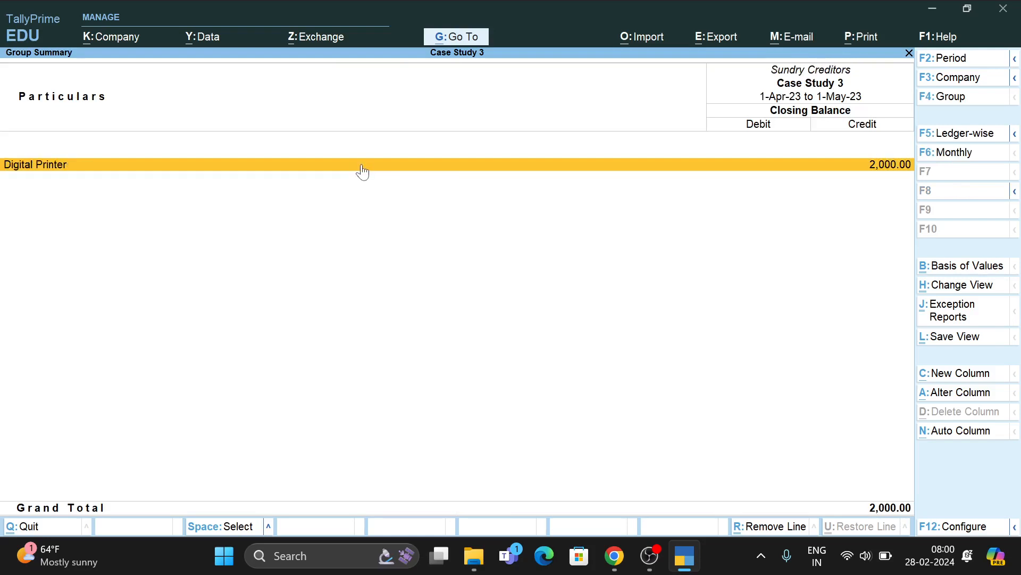
key(Escape)
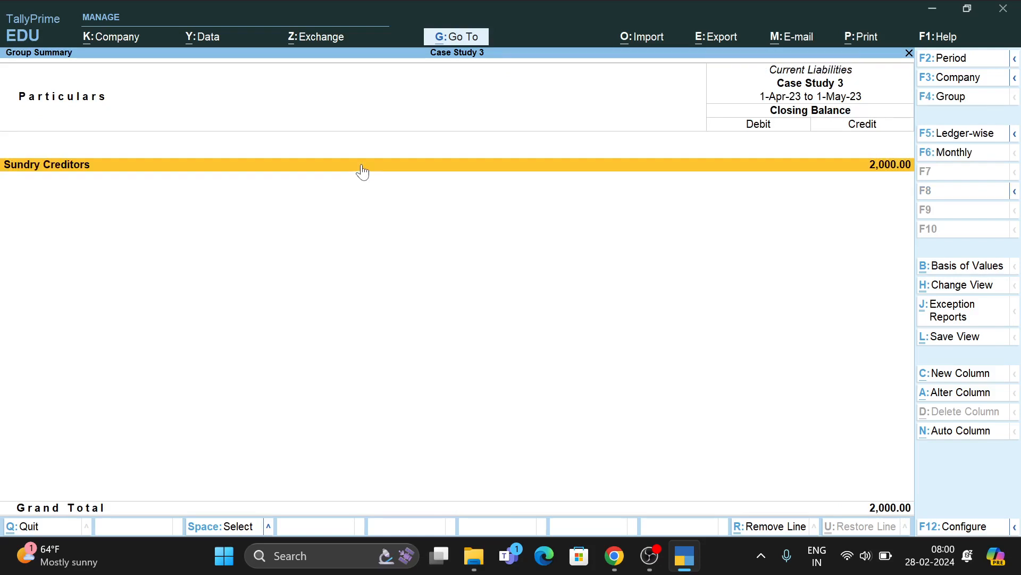
key(Escape)
Open Fixed Assets from the Balance Sheet, examine its ledgers and return to the Balance Sheet
key(Right)
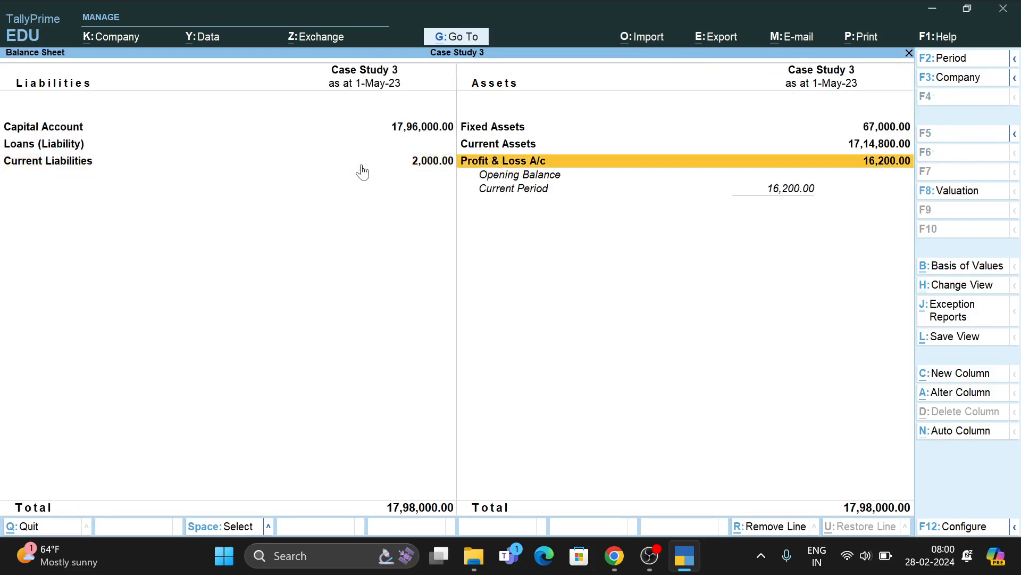
key(Up)
key(Up)
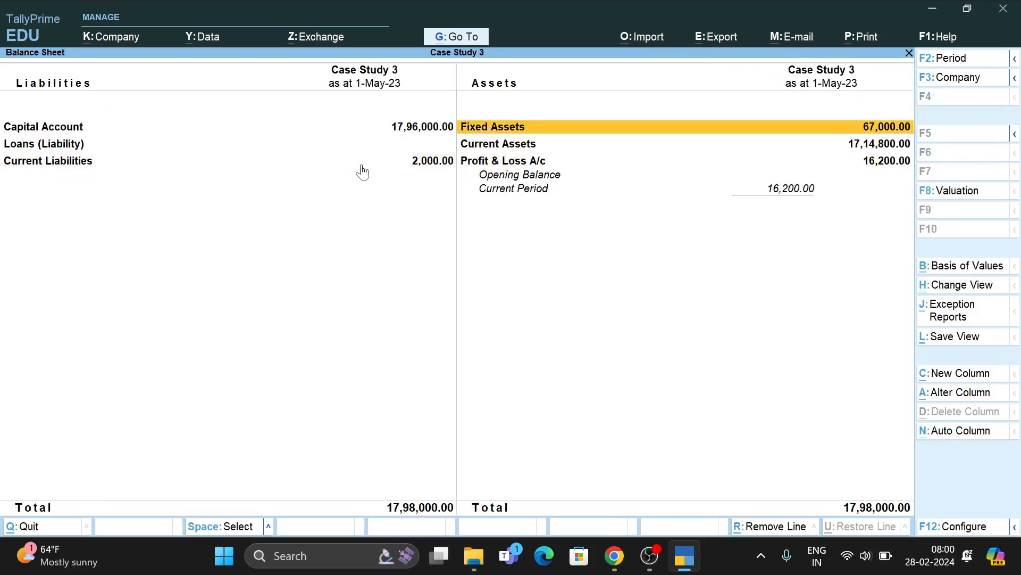
key(Return)
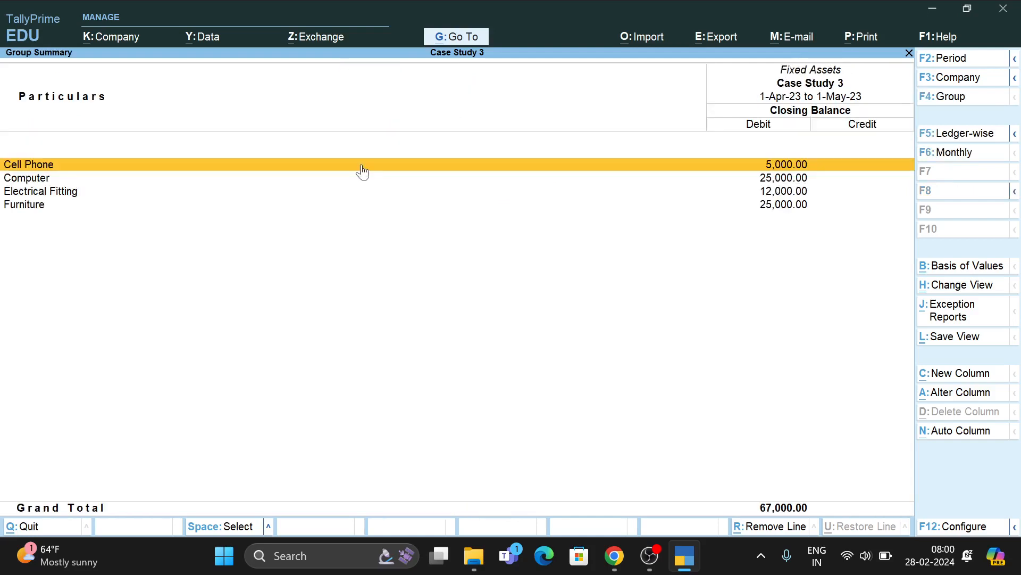
key(Escape)
Open Current Assets and examine Deposits (Asset) down to the monthly summary of the Security Deposits ledger, returning to the Current Assets summary
key(Down)
key(Return)
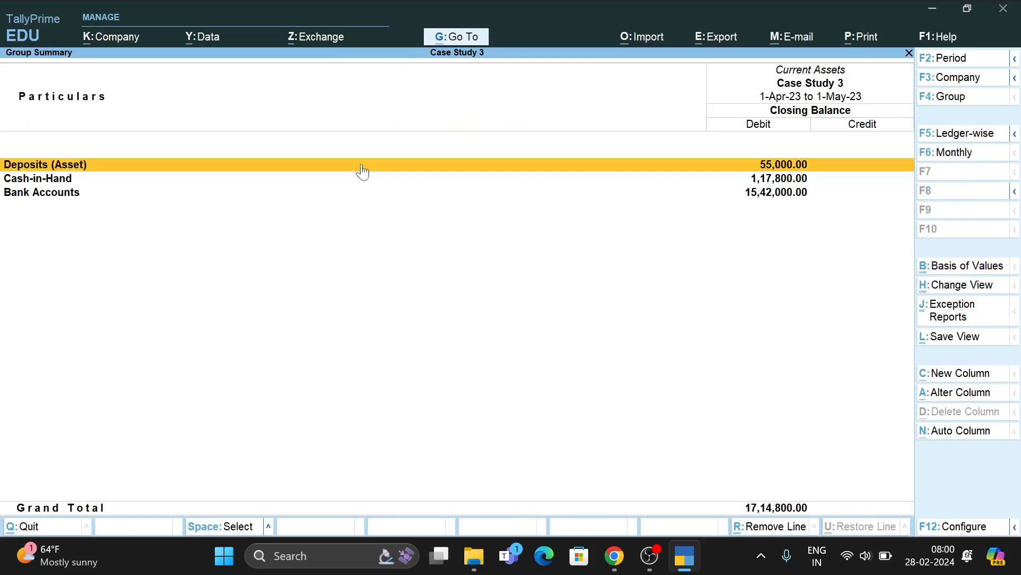
key(Down)
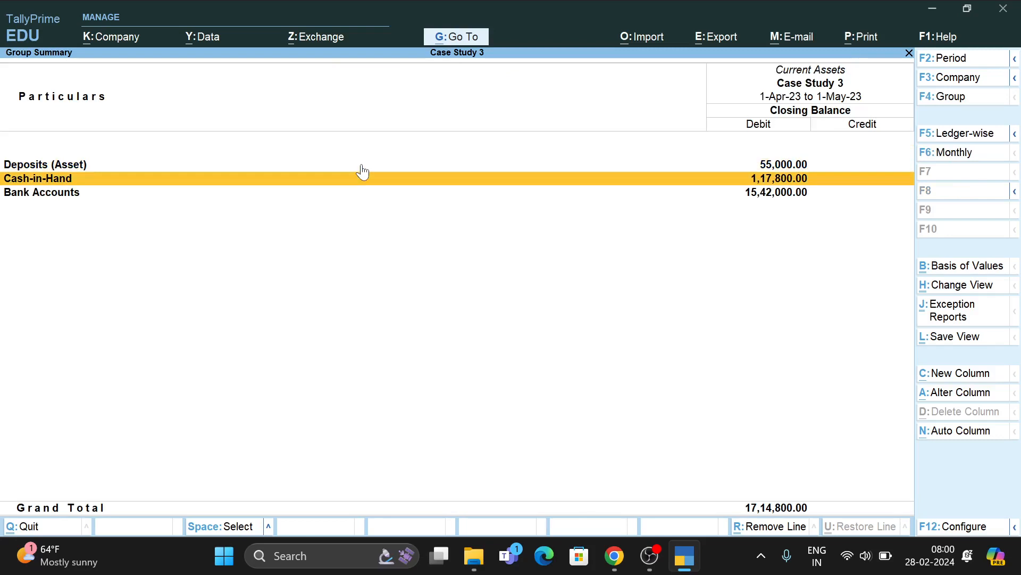
key(Up)
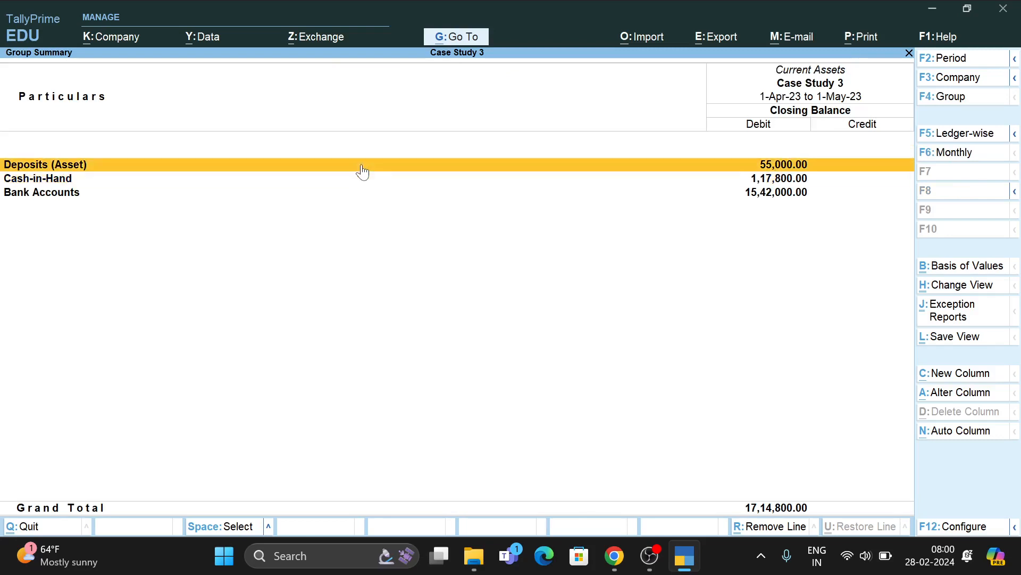
key(Return)
key(Return)
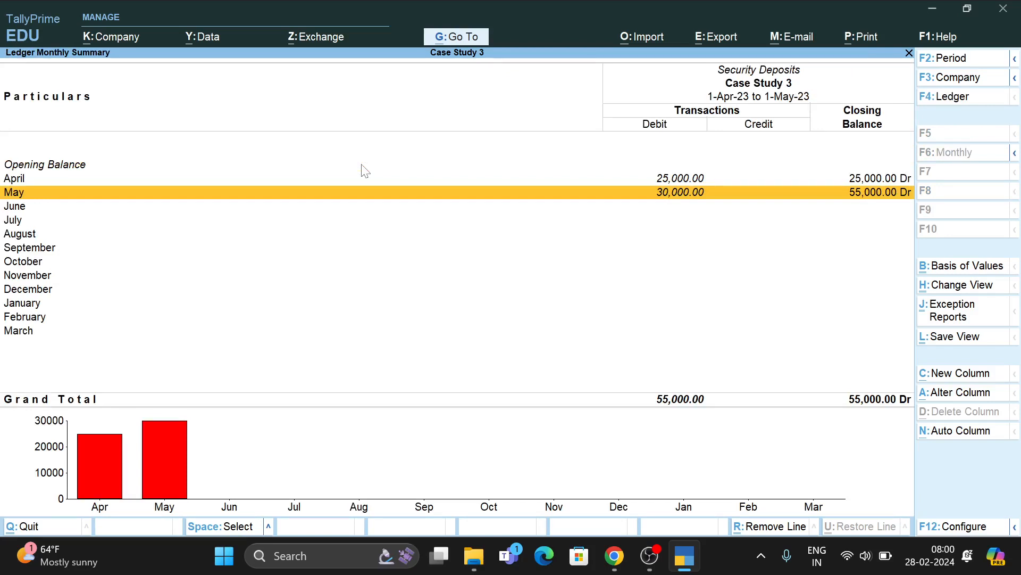
key(Escape)
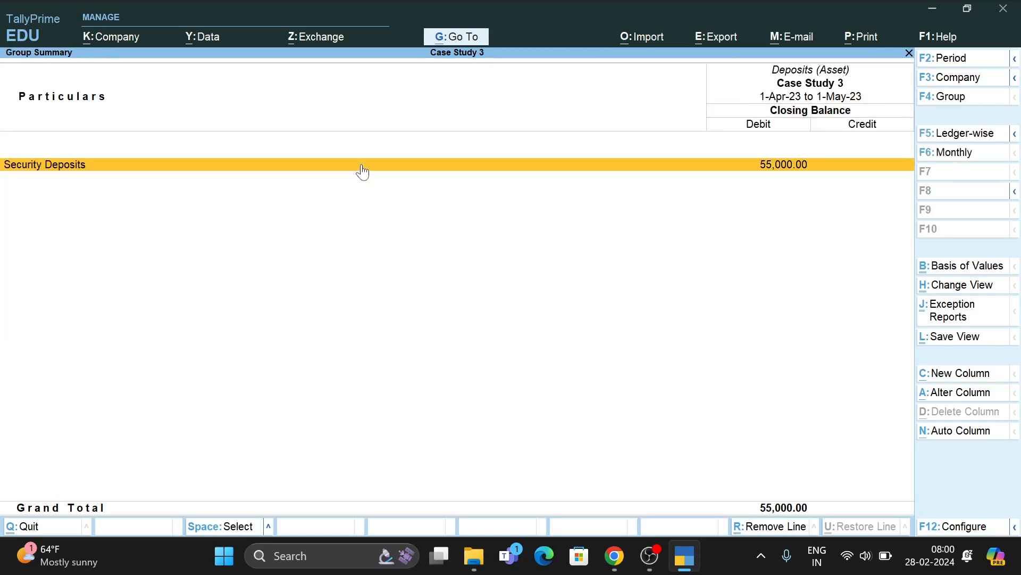
key(Escape)
Examine the ledgers under Cash-in-Hand and Bank Accounts, and return to the Balance Sheet
key(Down)
key(Return)
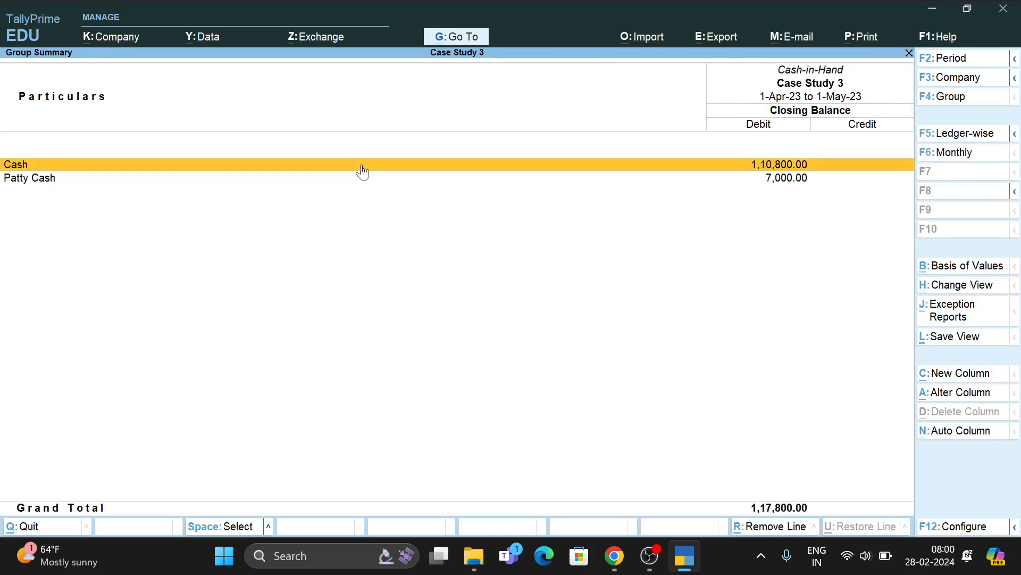
key(Down)
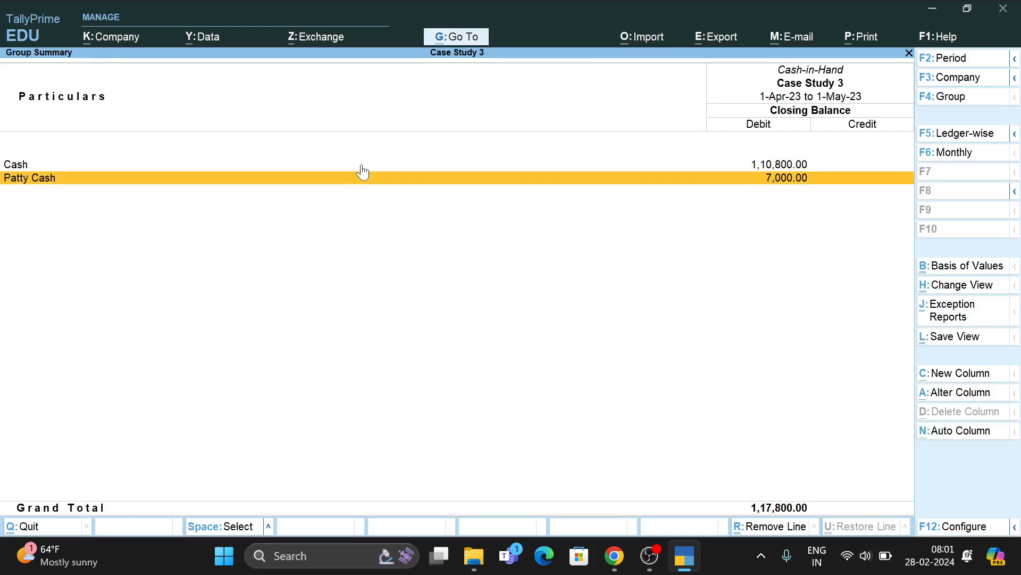
key(Up)
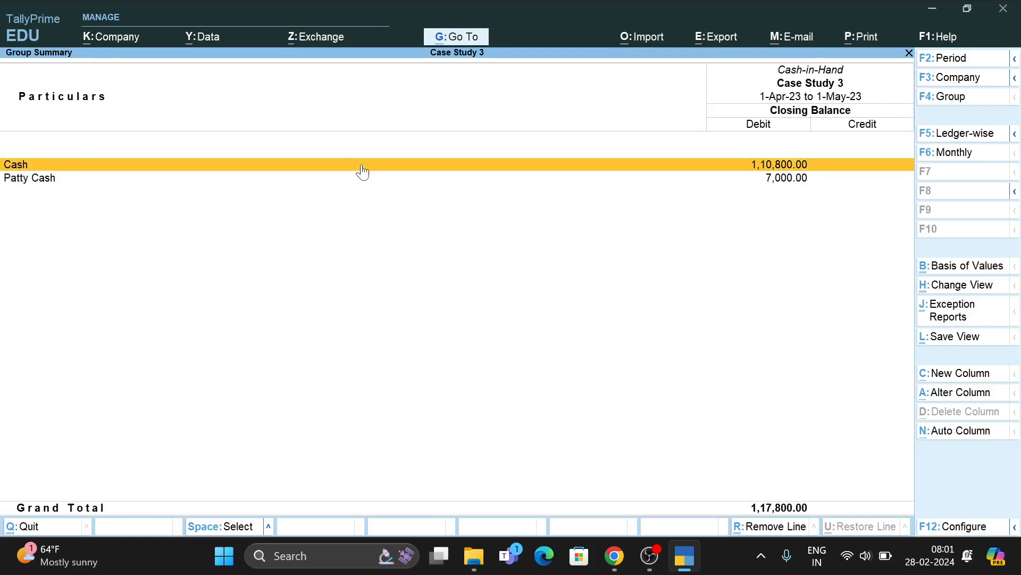
key(Escape)
key(Down)
key(Return)
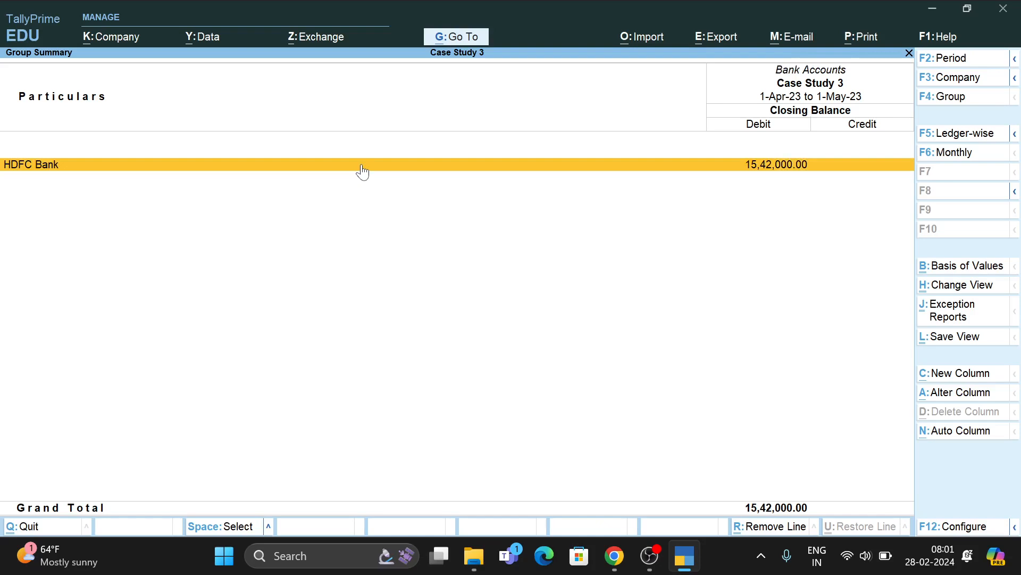
key(Escape)
key(Escape)
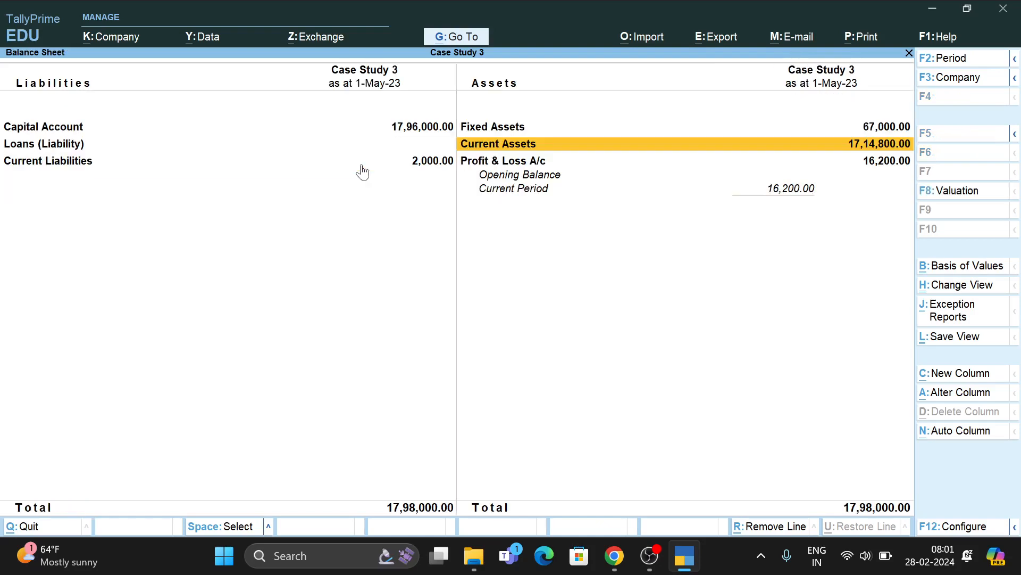
Open the Profit & Loss A/c from the Balance Sheet, examine its direct expenses, indirect incomes and indirect expenses, and return
key(Down)
key(Return)
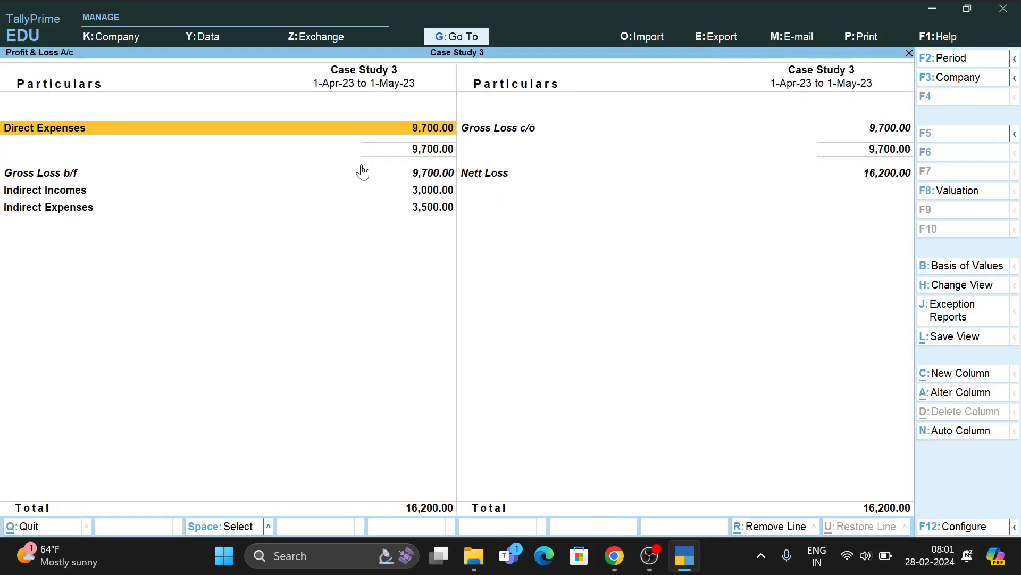
key(Down)
key(Down)
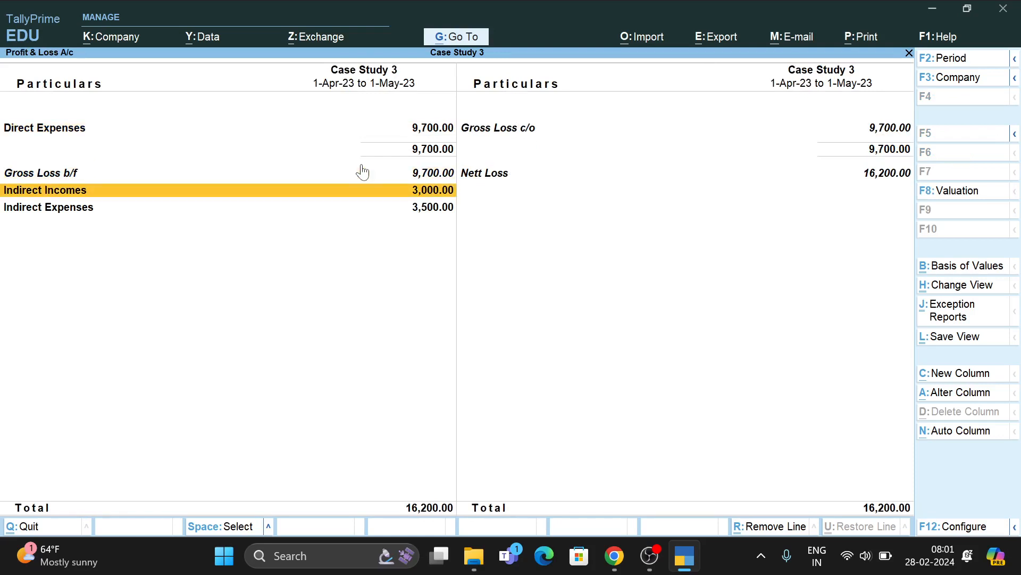
key(Up)
key(Down)
key(Down)
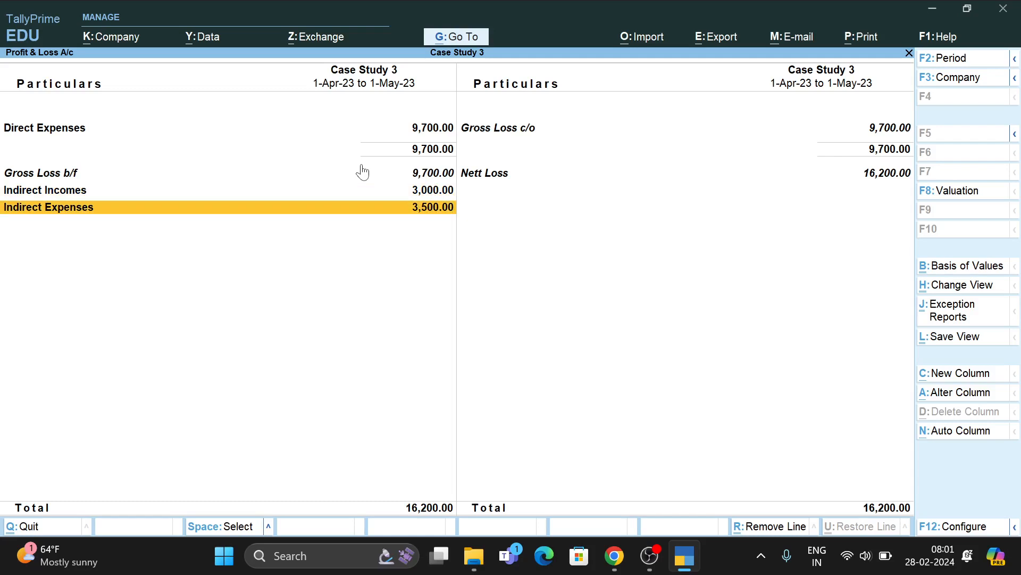
key(Up)
key(Up)
key(Up)
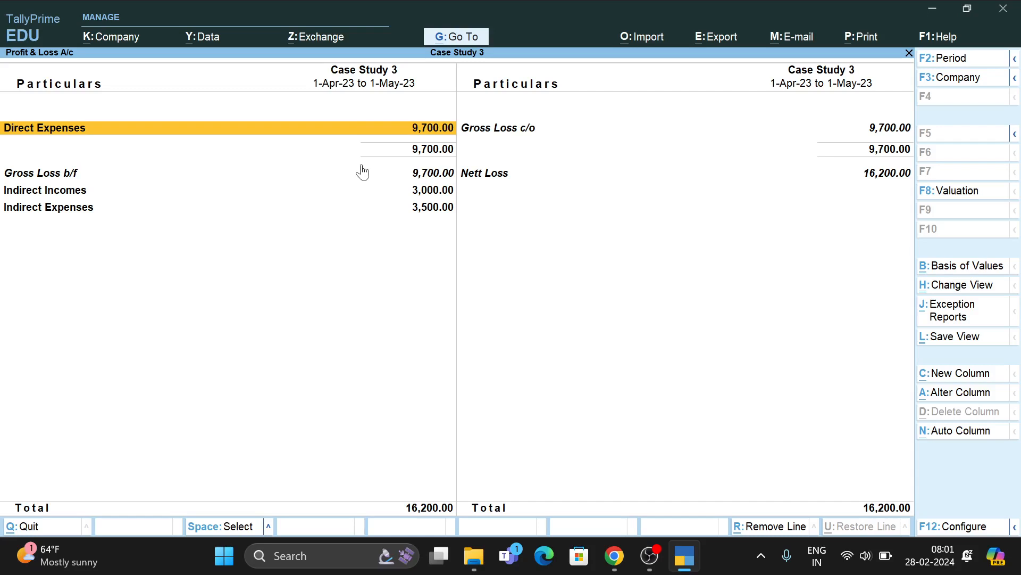
key(Escape)
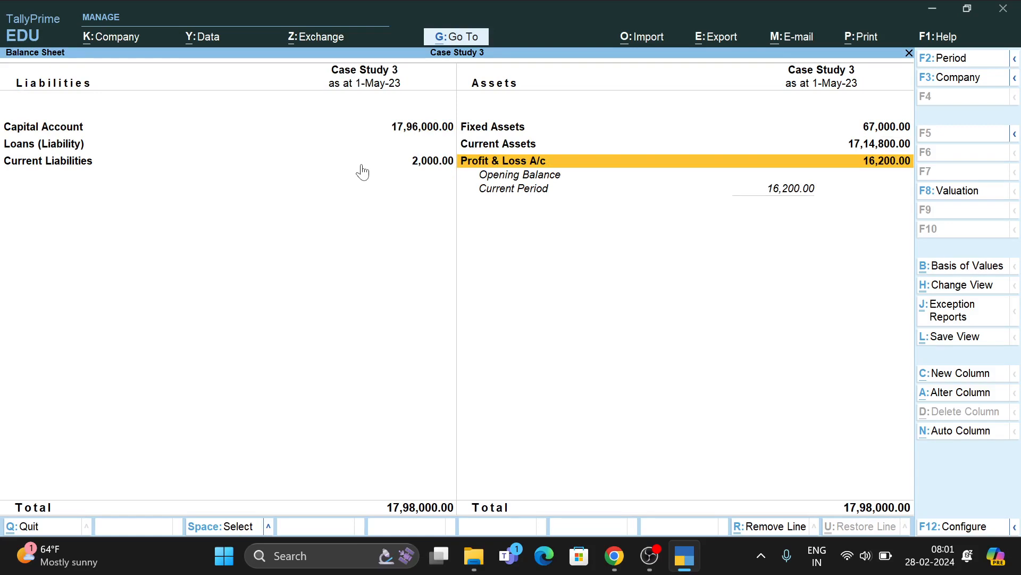
Leave the Balance Sheet, open the Trial Balance to examine its closing balances, and return to the Gateway of Tally
key(Escape)
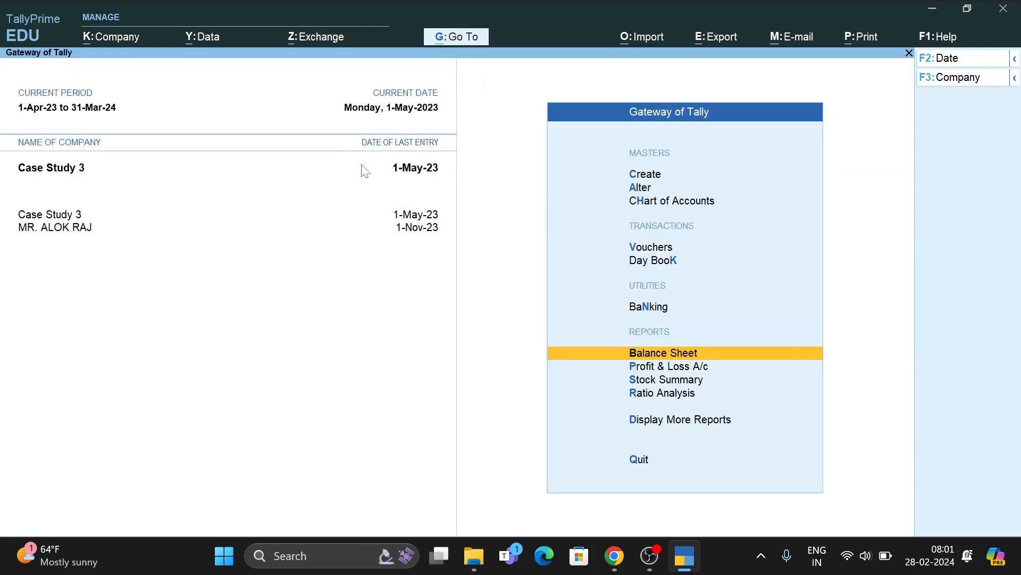
key(Down)
key(Down)
key(Down)
key(Down)
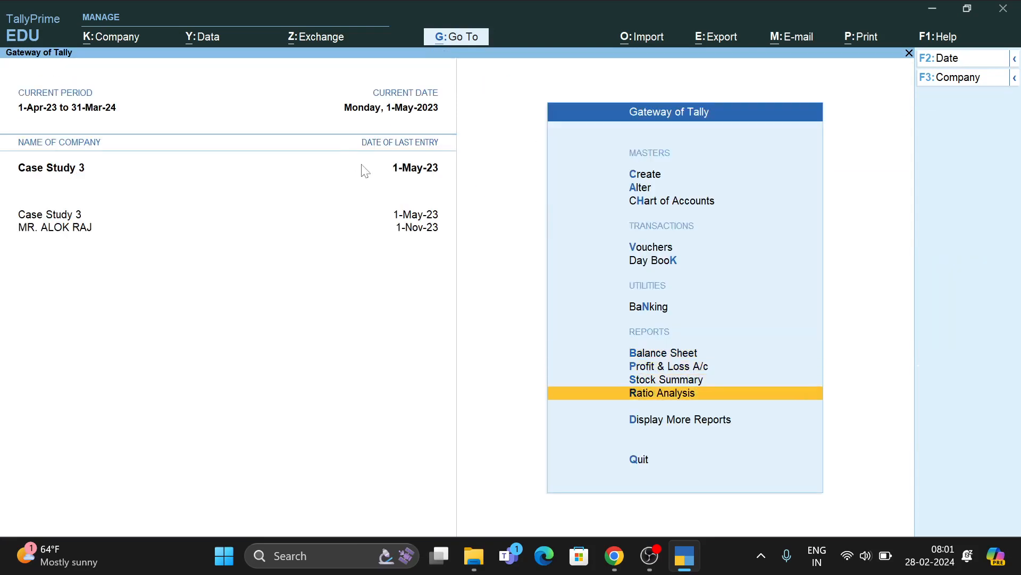
key(Return)
key(Return)
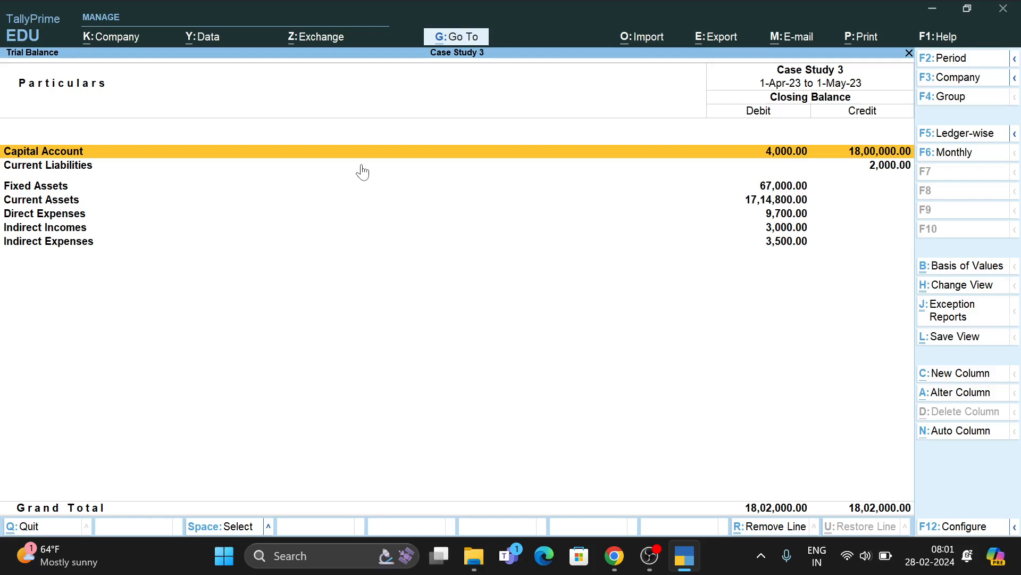
key(Escape)
key(Escape)
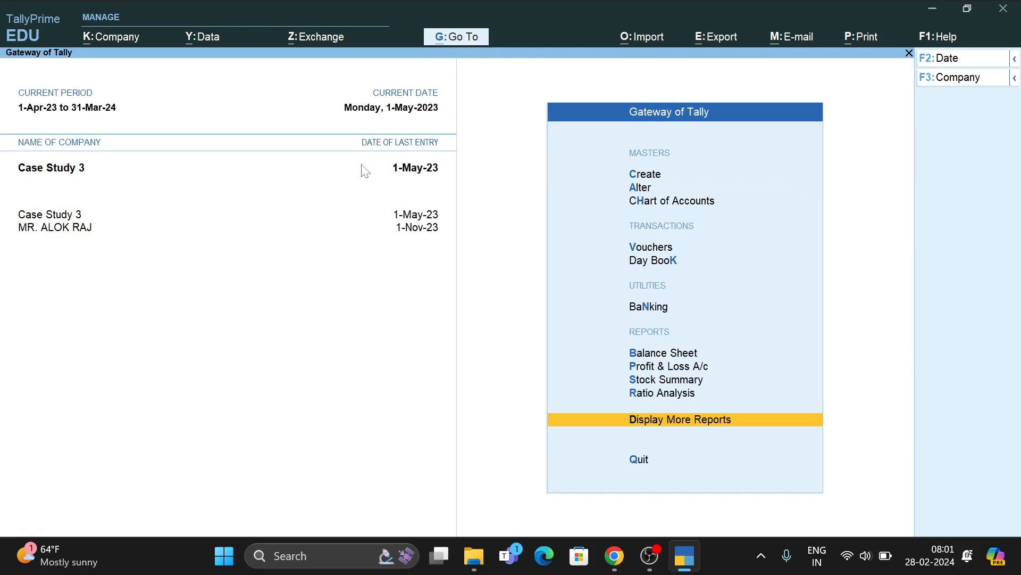
key(Up)
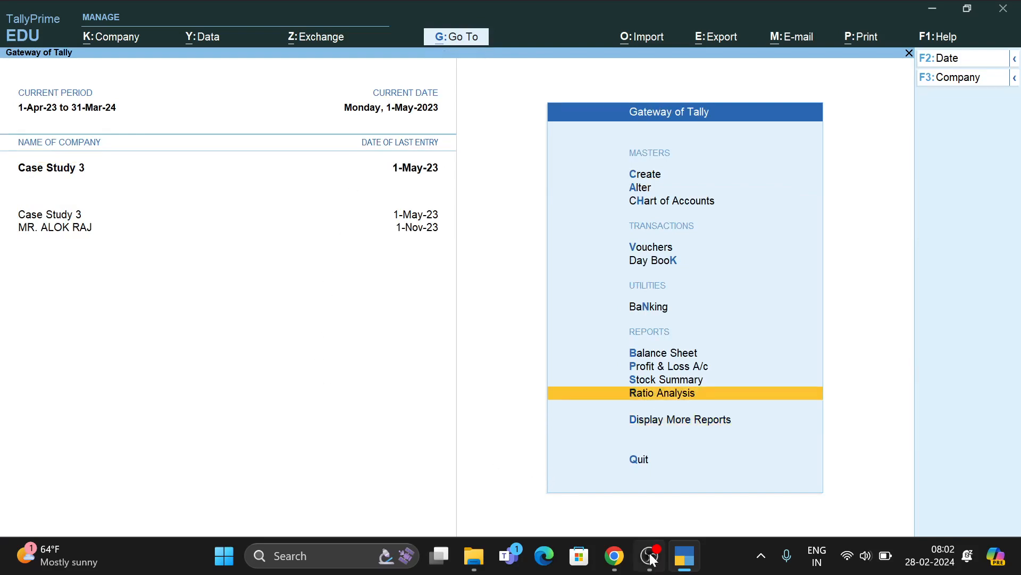